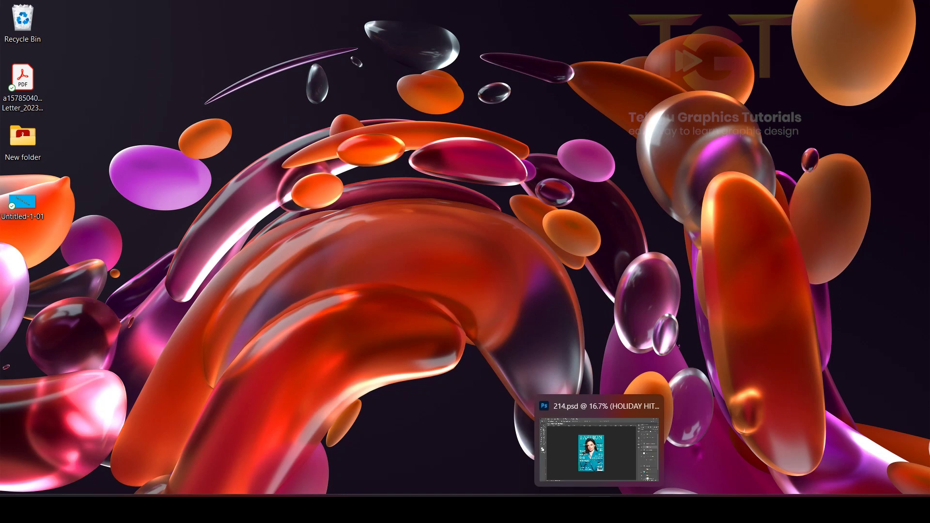
- Restore the Photoshop window showing the 214.psd cover and start a new document
left_click(599, 450)
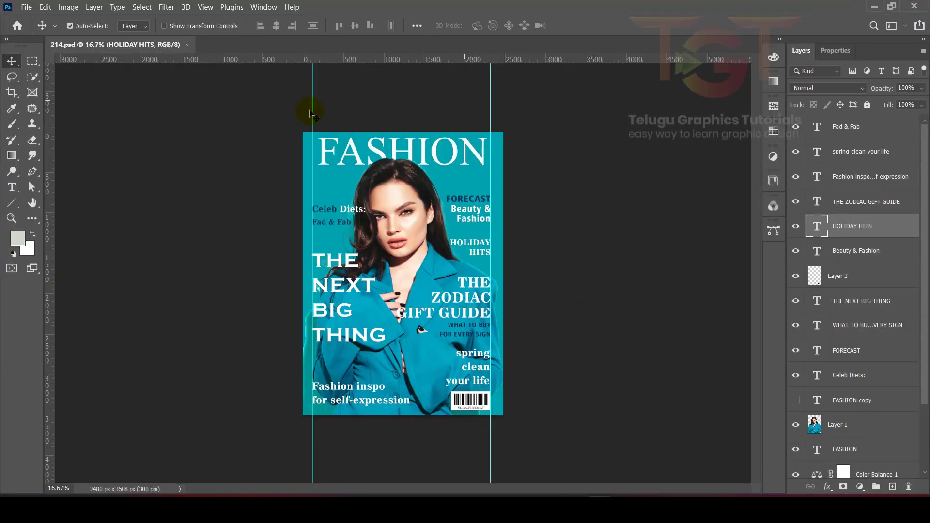
left_click(26, 7)
key("Escape")
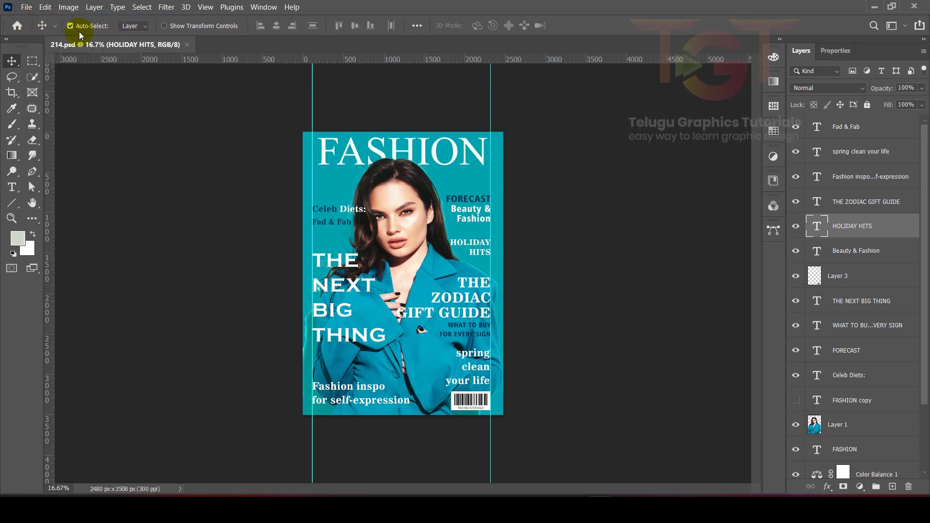
key("ctrl+n")
- Create a new blank document 8.5 × 11 inches at 300 ppi
left_click(649, 121)
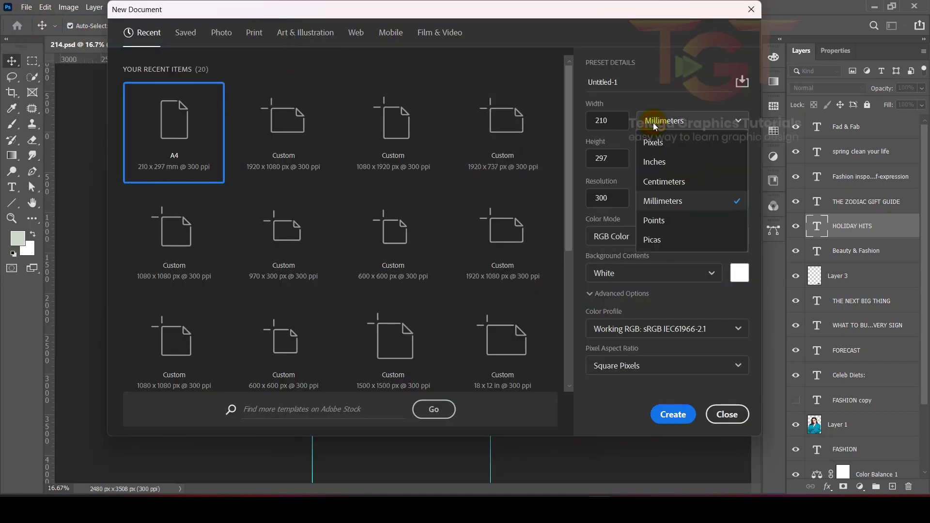
left_click(655, 162)
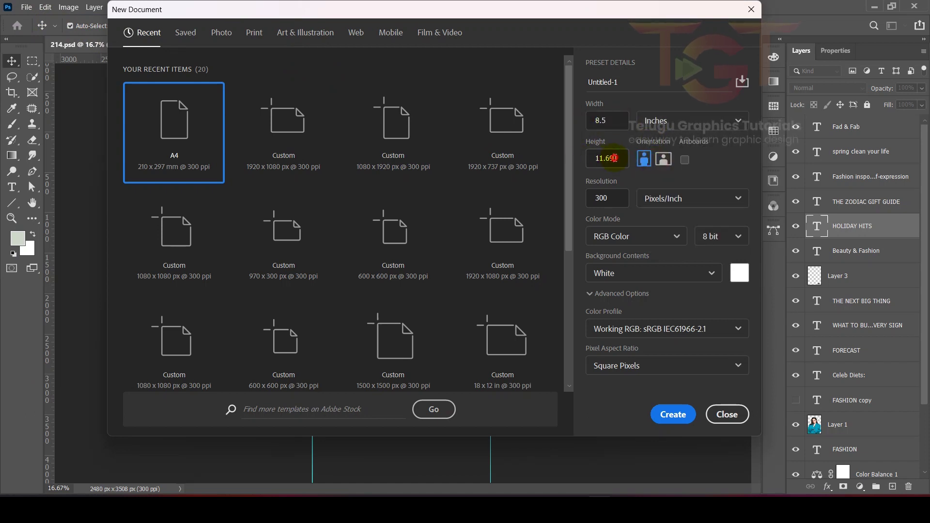
left_click_drag(615, 196, 581, 201)
left_click(684, 413)
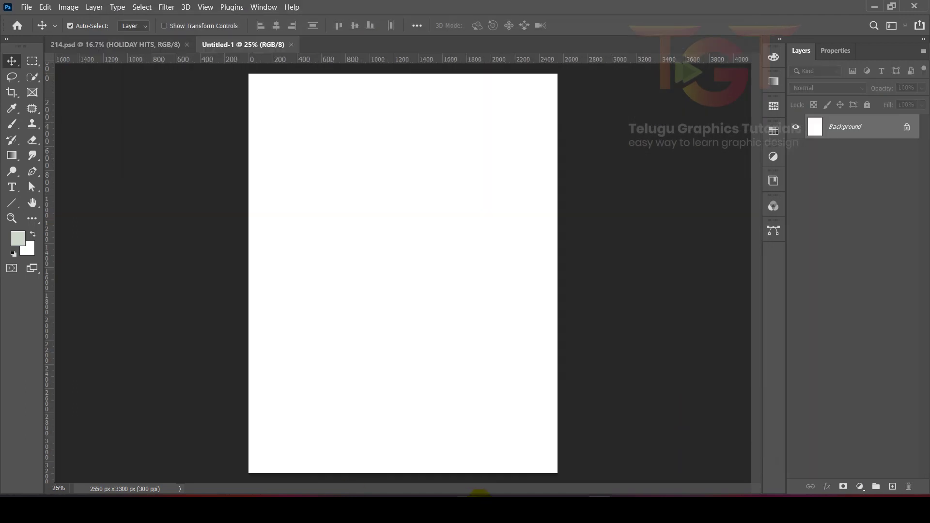
left_click(461, 488)
- Place the model photo on the page, enlarged and moved to nearly fill it
left_click_drag(568, 119, 490, 322)
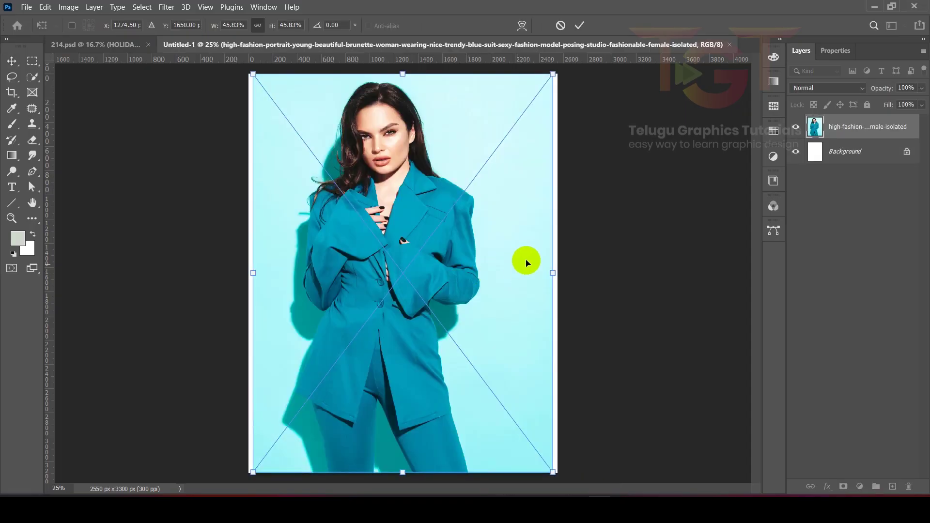
left_click_drag(551, 271, 608, 273)
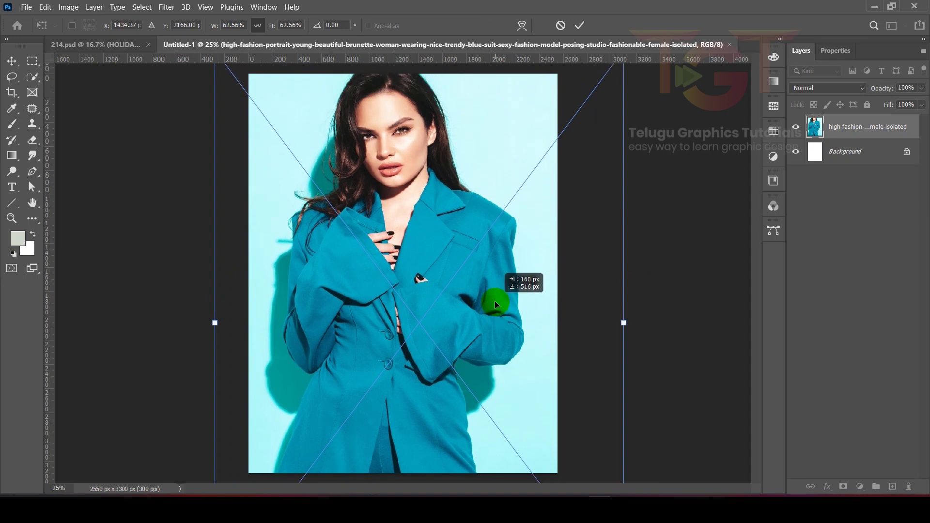
left_click_drag(482, 247, 504, 329)
scroll(582, 330, "down", 1)
left_click_drag(583, 330, 557, 316)
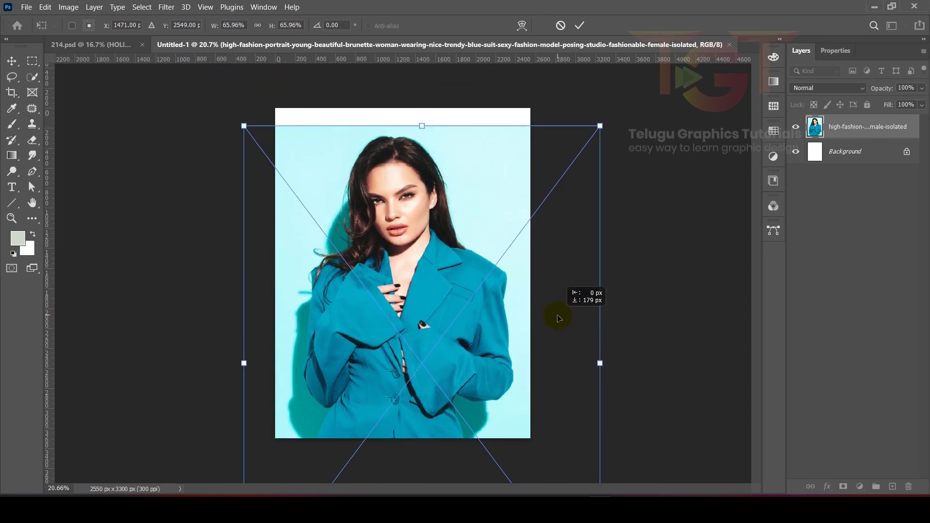
left_click(579, 23)
left_click(852, 153)
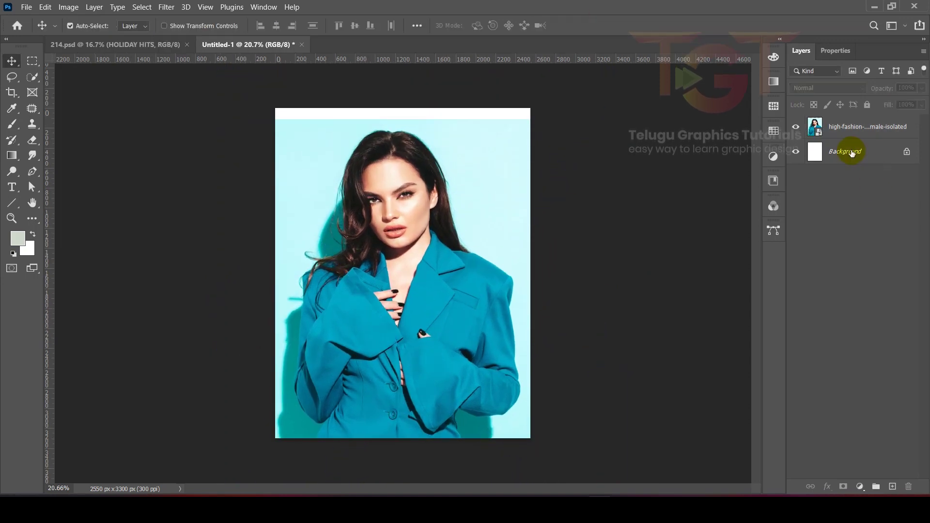
- Add a Solid Color fill above the background, sampled from the backdrop and saturated to about 94%
left_click(852, 153)
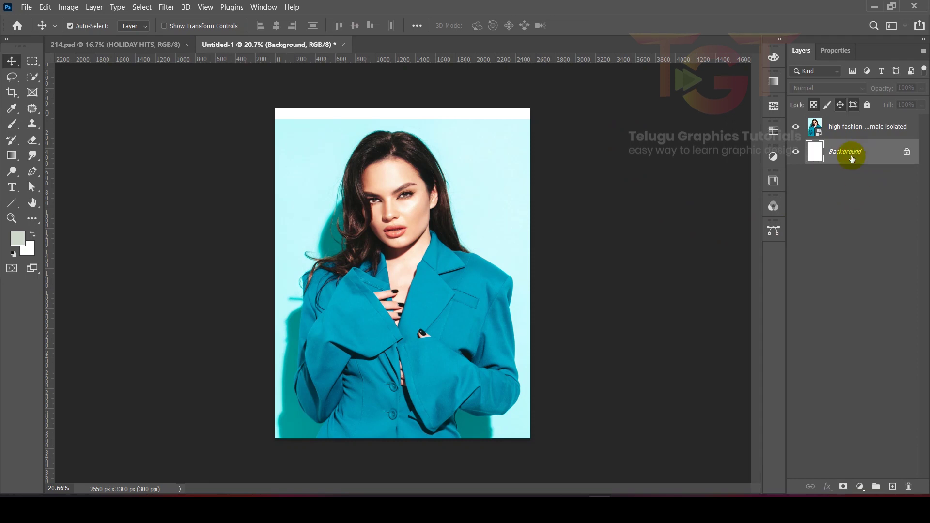
left_click(861, 487)
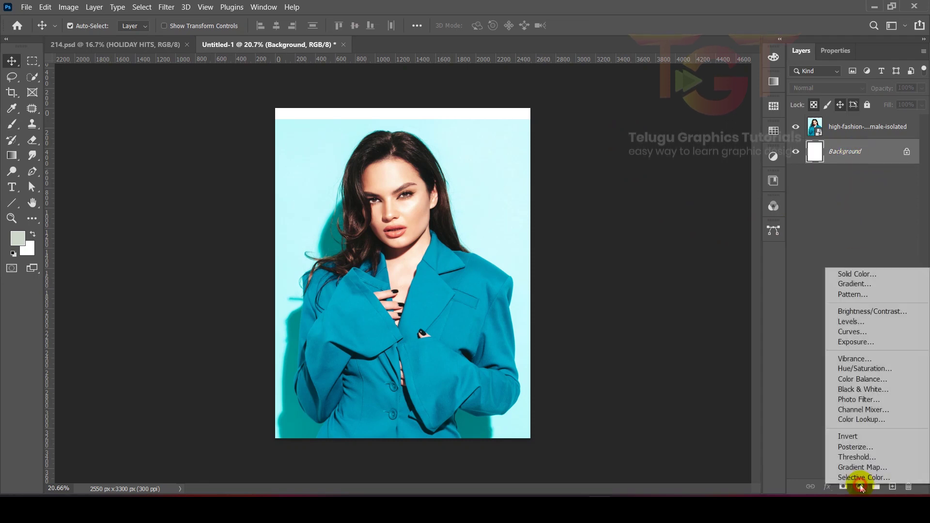
left_click(846, 279)
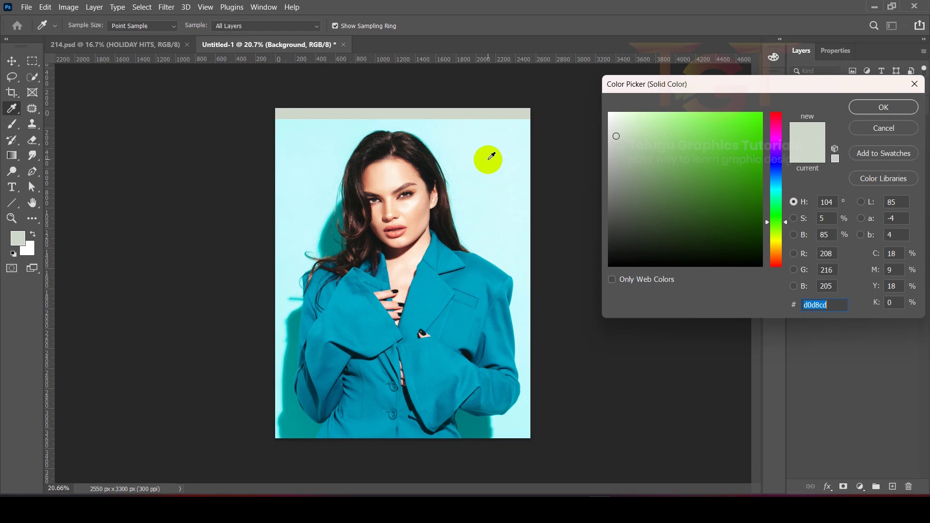
left_click(489, 158)
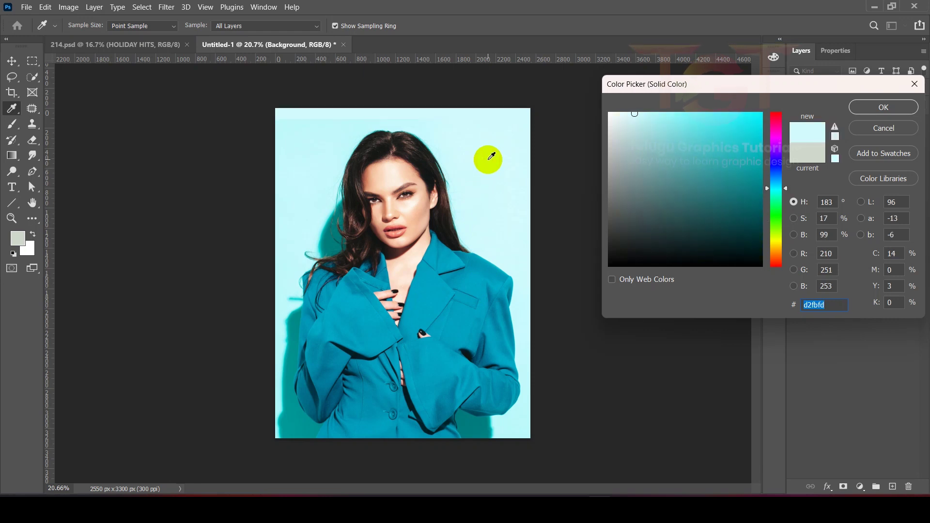
left_click(794, 220)
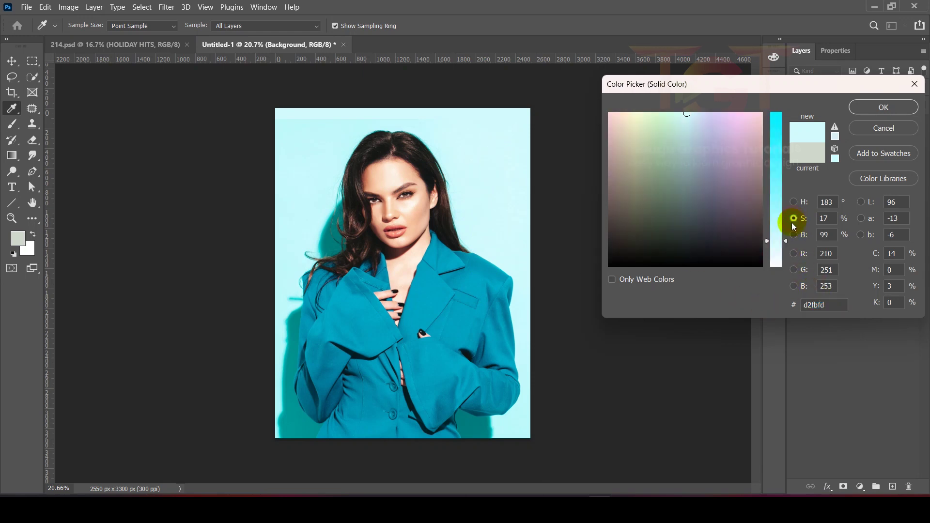
left_click_drag(786, 242, 786, 159)
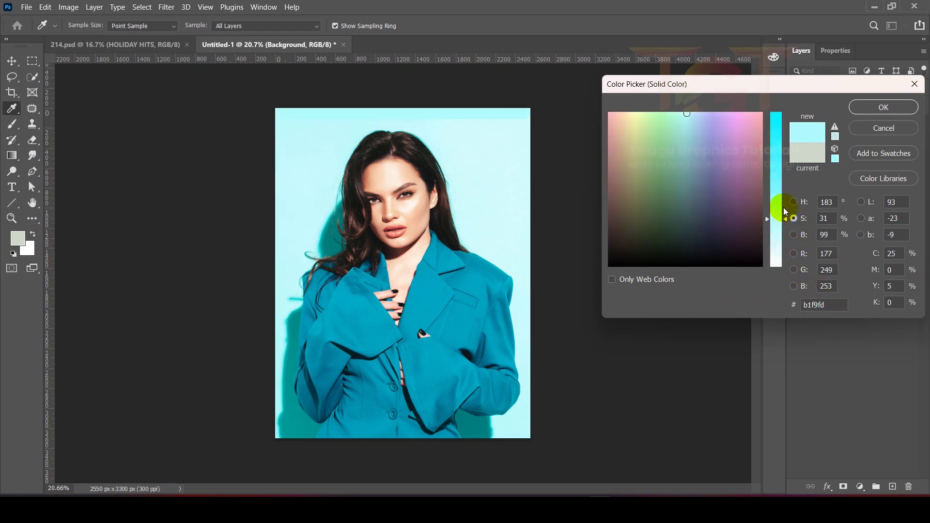
left_click(794, 234)
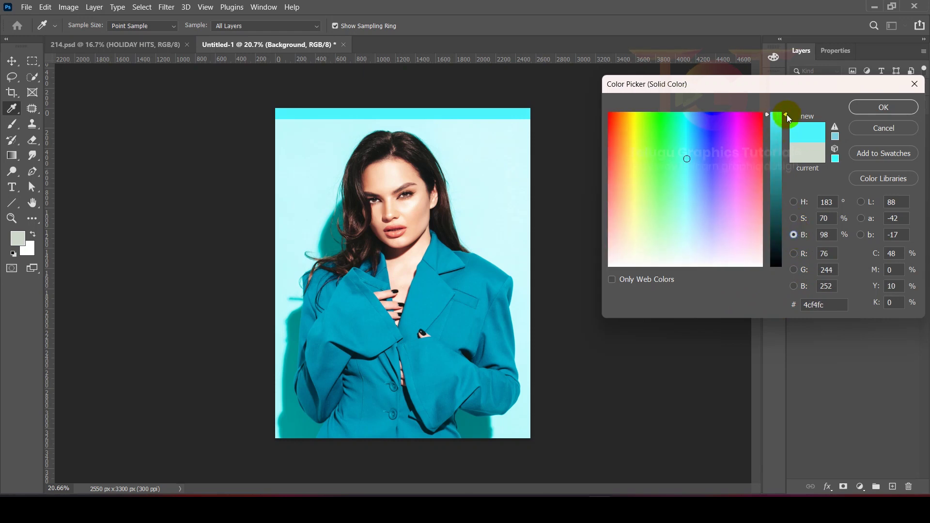
left_click(795, 218)
left_click_drag(780, 158, 787, 127)
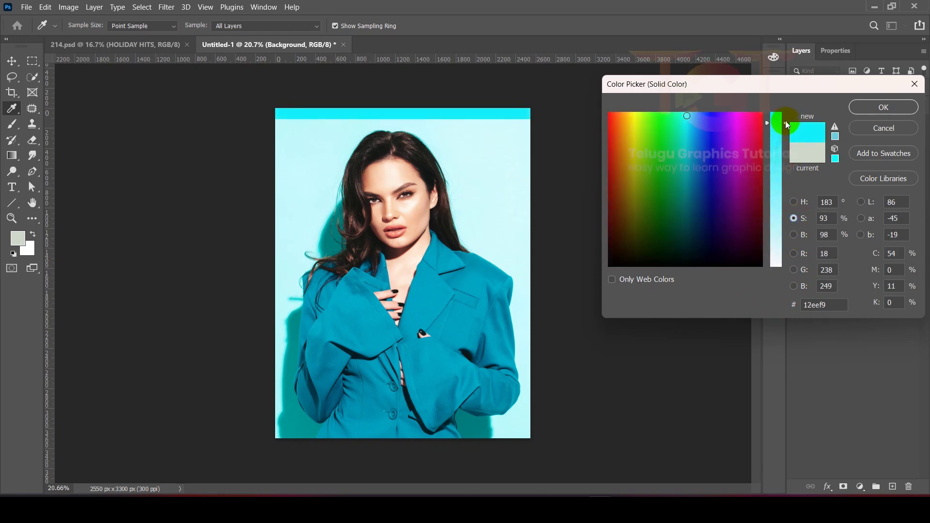
left_click(794, 202)
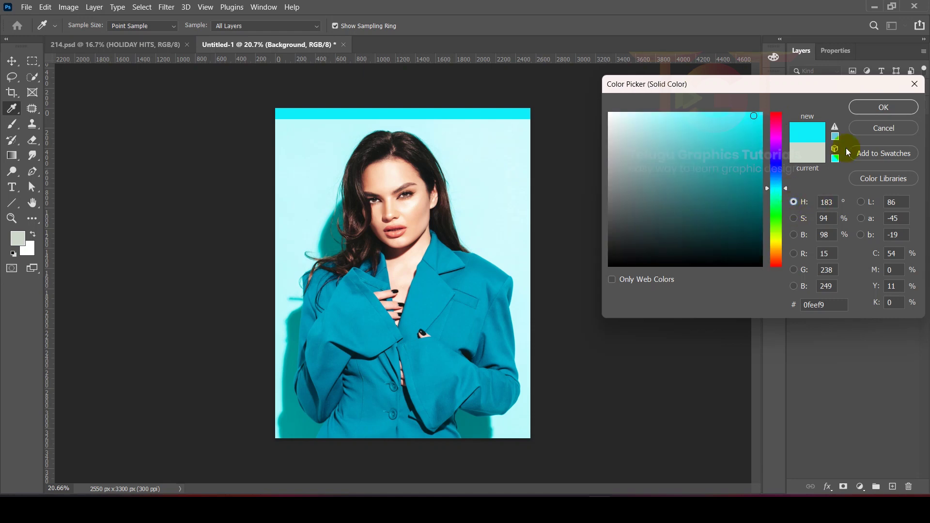
left_click(874, 113)
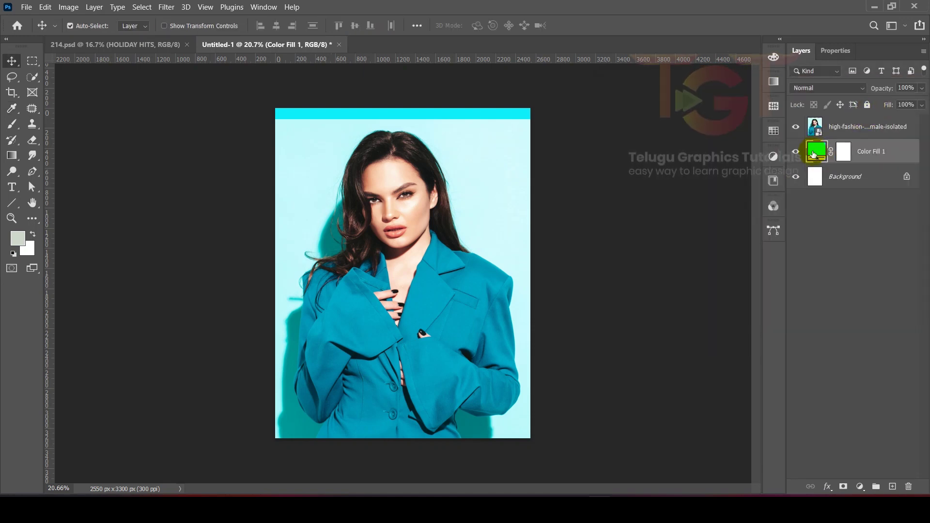
- Hide the model photo to check the cyan fill, then show it again
left_click(796, 127)
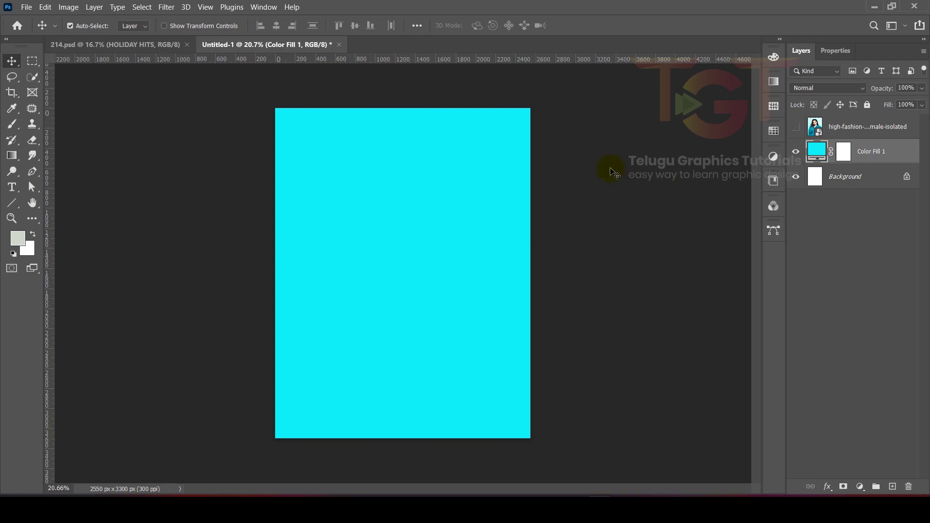
double_click(819, 152)
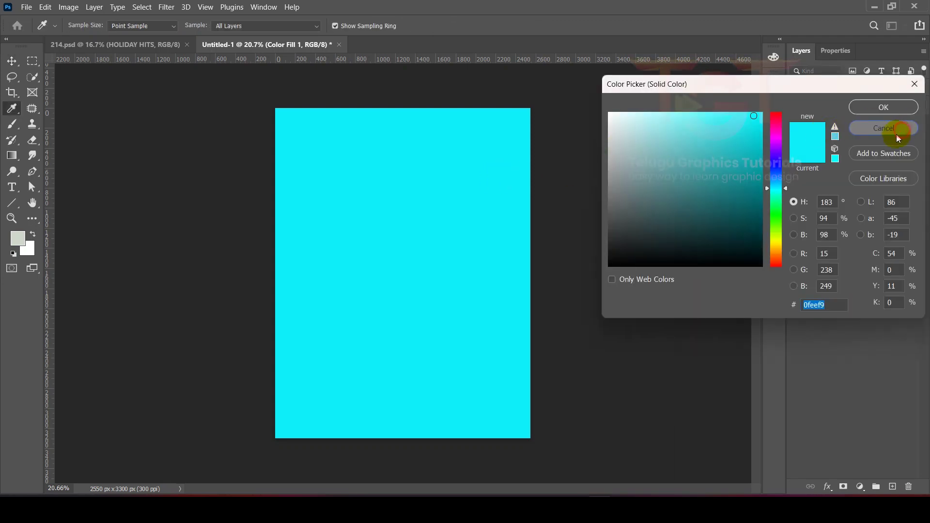
left_click(899, 132)
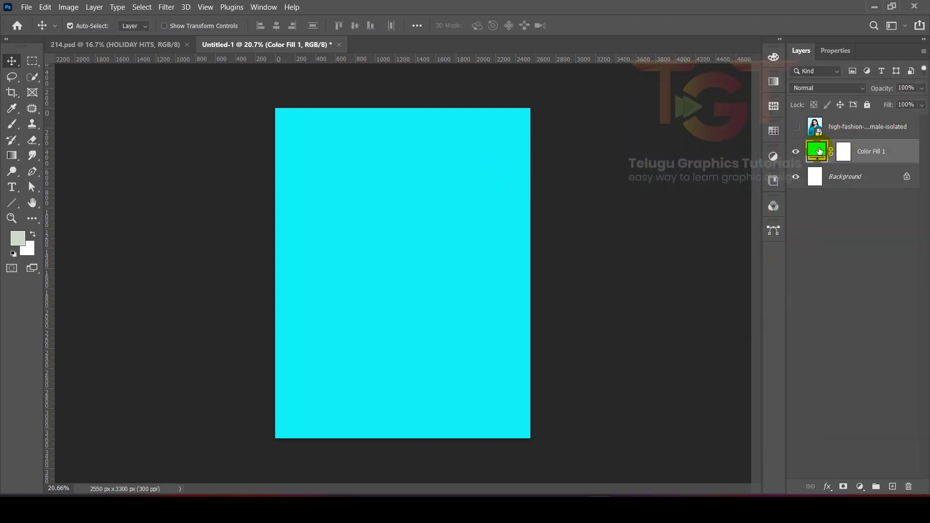
left_click(797, 126)
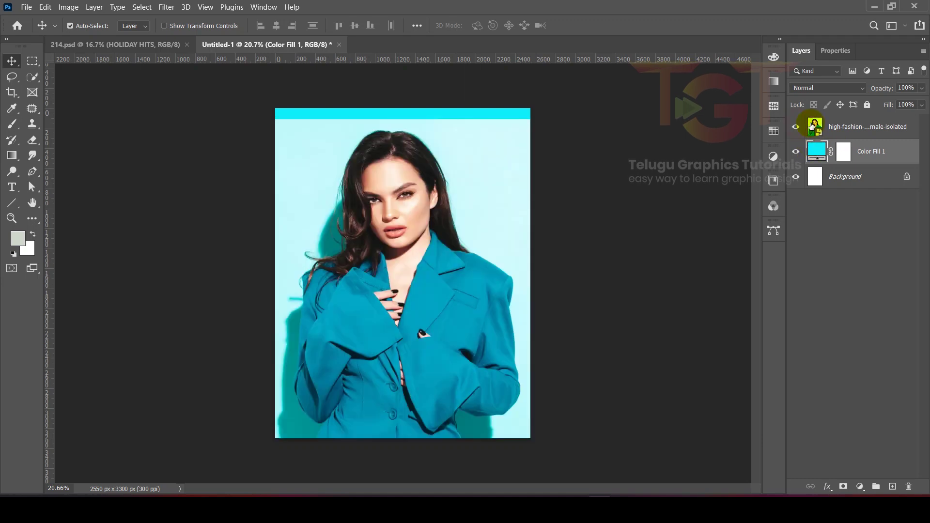
- With the photo layer and Quick Selection Tool active, use Select > Subject on the model
left_click(881, 130)
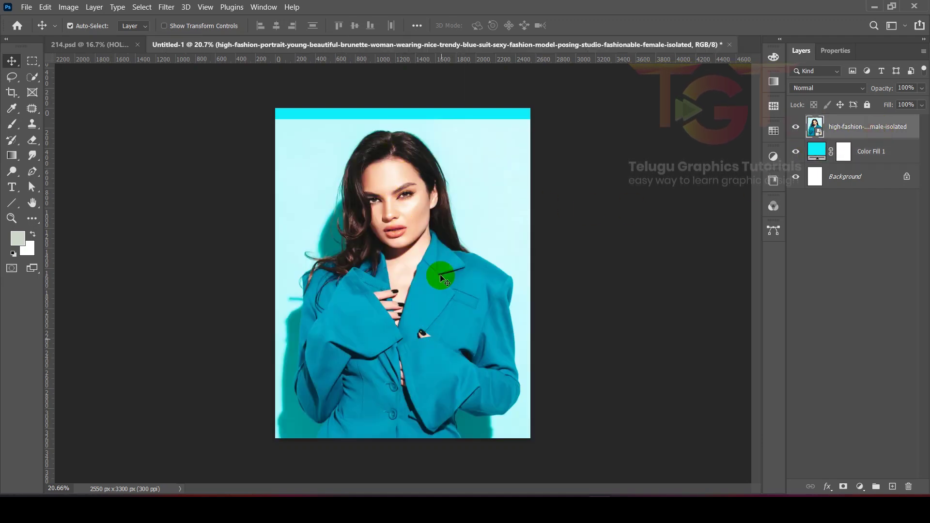
left_click(32, 79)
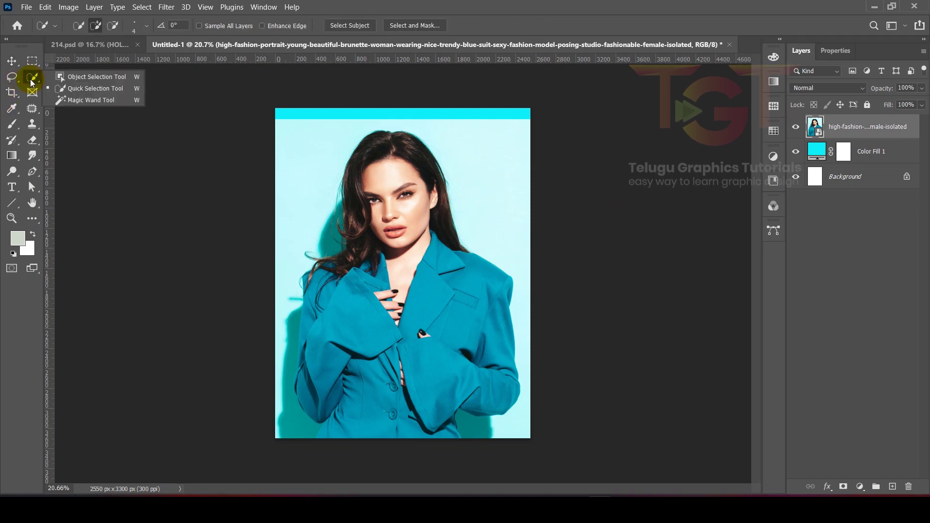
left_click(82, 90)
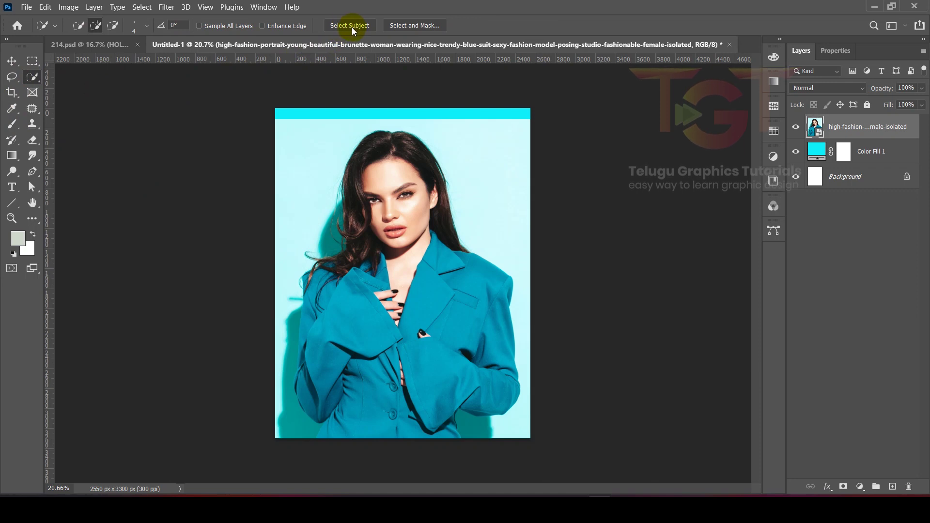
left_click(142, 7)
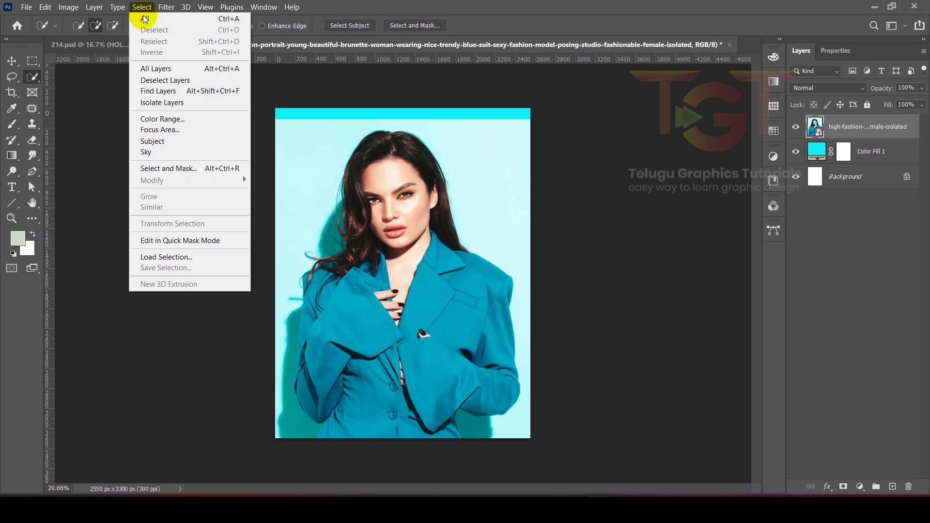
left_click(154, 142)
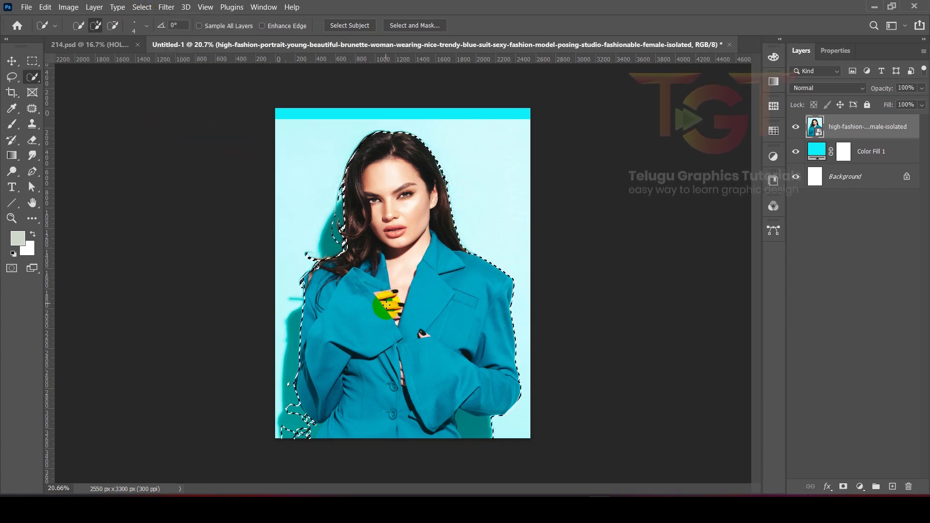
left_click(411, 25)
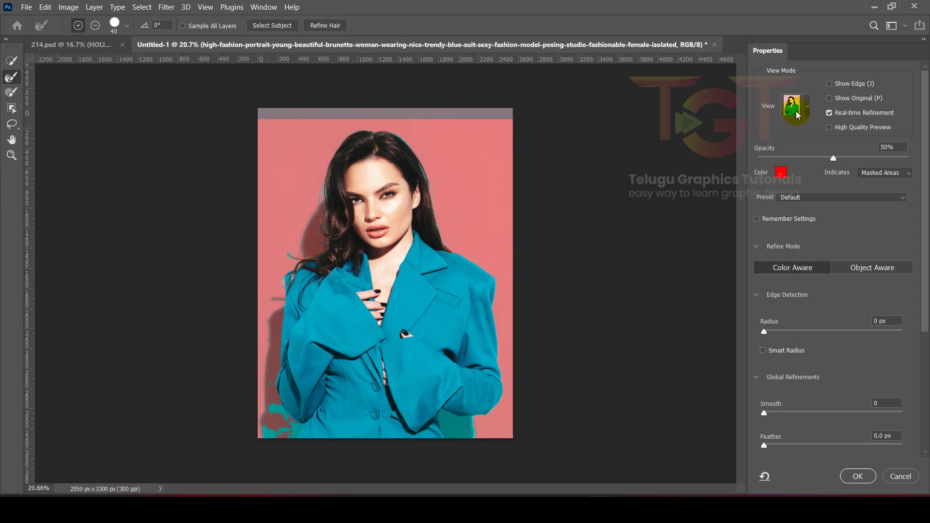
- Keep the Overlay view and brush the Refine Edge along the top of the hair
left_click(807, 109)
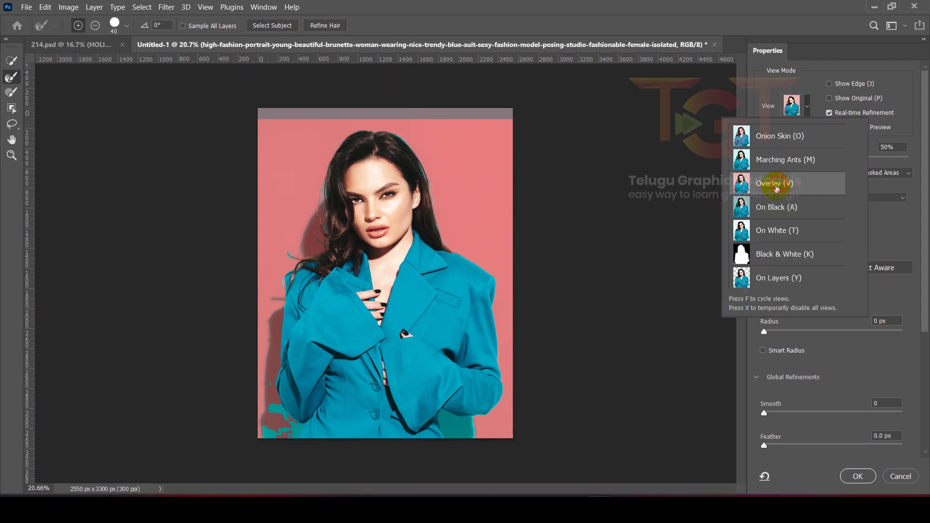
left_click(455, 170)
scroll(378, 194, "up", 2)
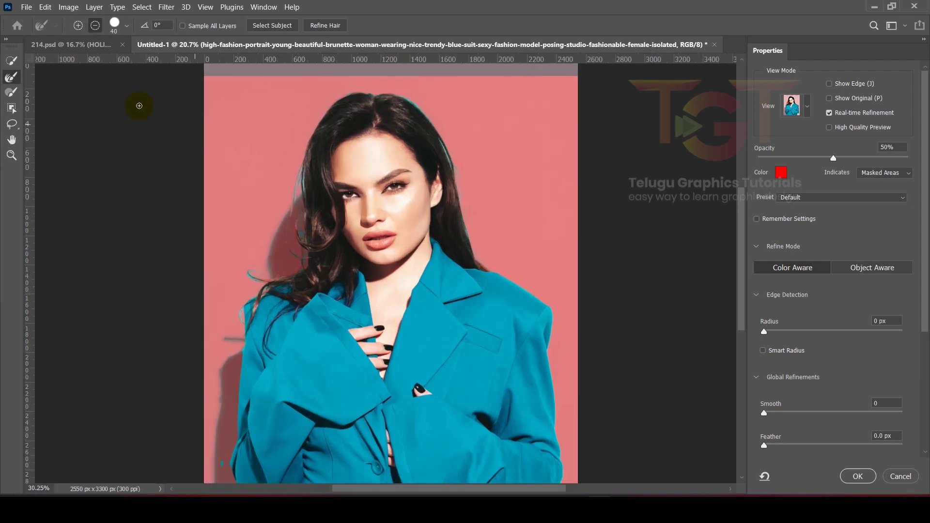
scroll(409, 96, "up", 3)
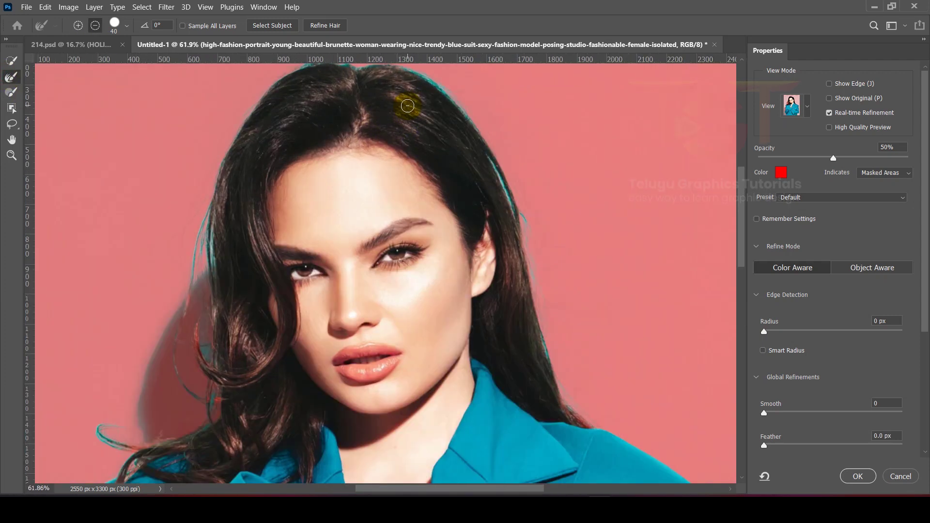
scroll(414, 135, "up", 2)
left_click(353, 111)
mouse_move(346, 113)
left_mouse_down()
mouse_move(426, 118)
mouse_move(478, 150)
mouse_move(525, 209)
mouse_move(502, 174)
mouse_move(384, 113)
left_mouse_up()
- Pan over the face and down the hair to the shoulder to inspect the refined edges
scroll(536, 194, "down", 2)
scroll(536, 194, "down", 1)
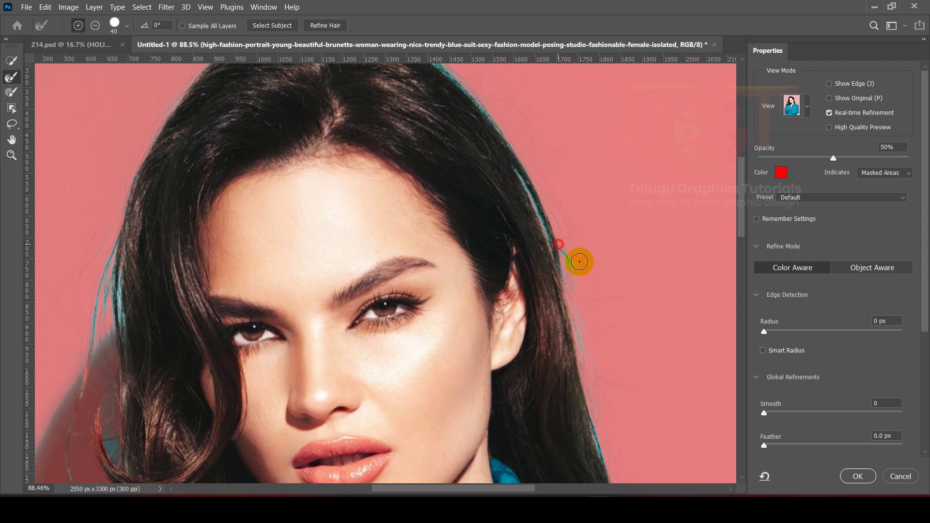
scroll(565, 254, "down", 3)
scroll(596, 343, "up", 1)
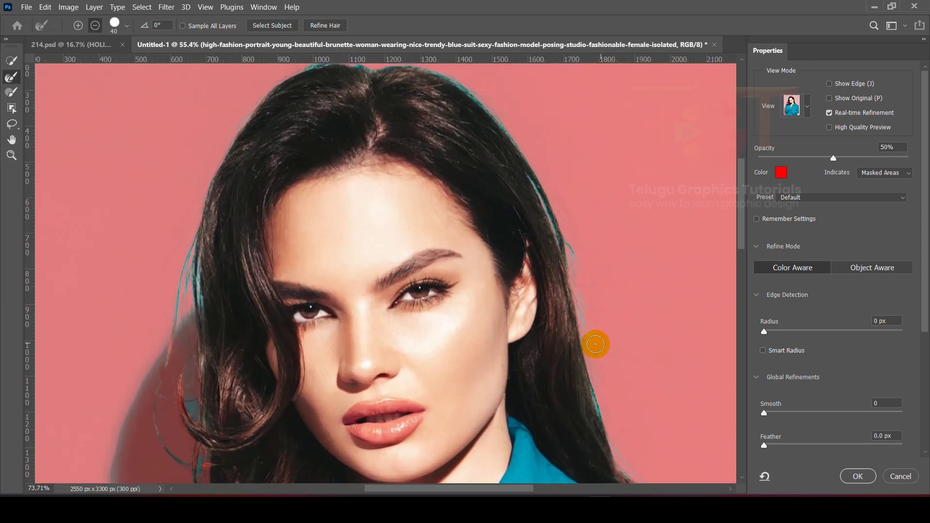
scroll(609, 407, "up", 3)
scroll(567, 217, "down", 3)
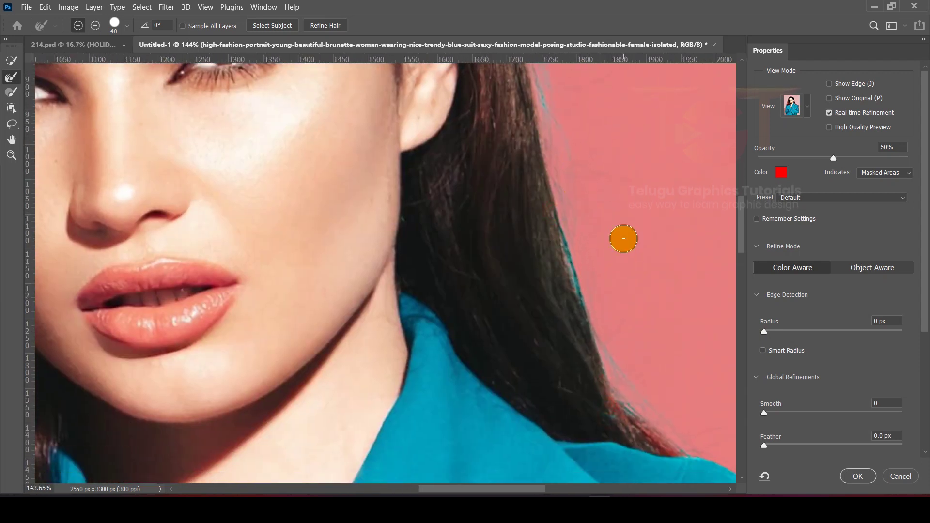
scroll(621, 238, "down", 3)
left_click_drag(282, 164, 296, 248)
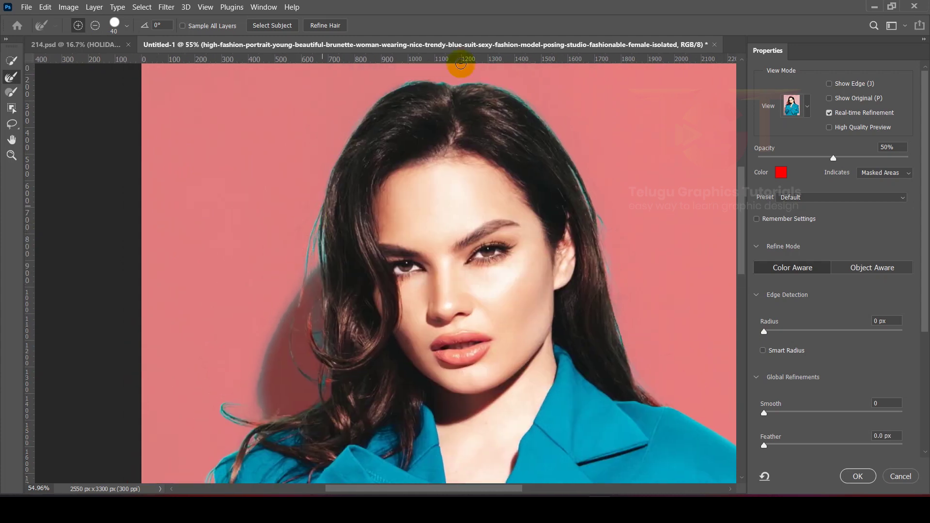
scroll(453, 66, "up", 2)
scroll(443, 89, "up", 1)
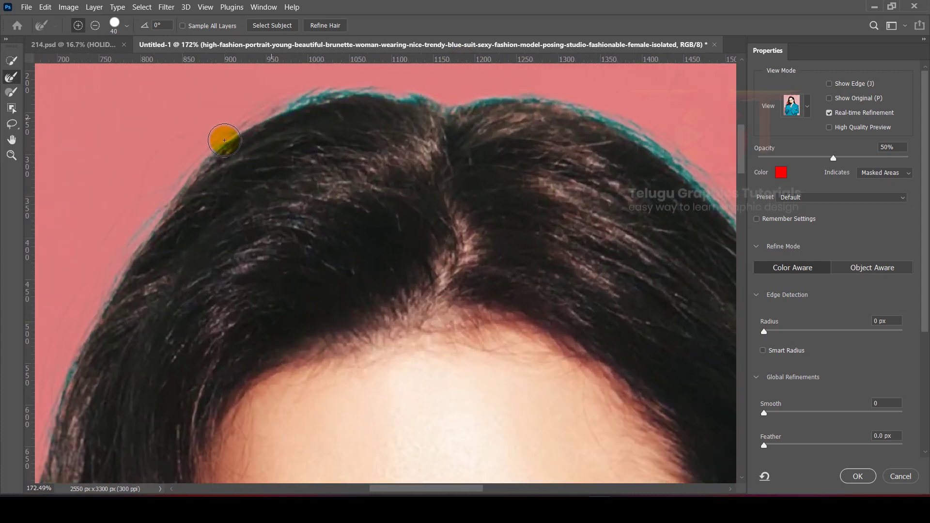
scroll(202, 151, "down", 3)
scroll(190, 245, "down", 1)
left_click_drag(190, 245, 285, 103)
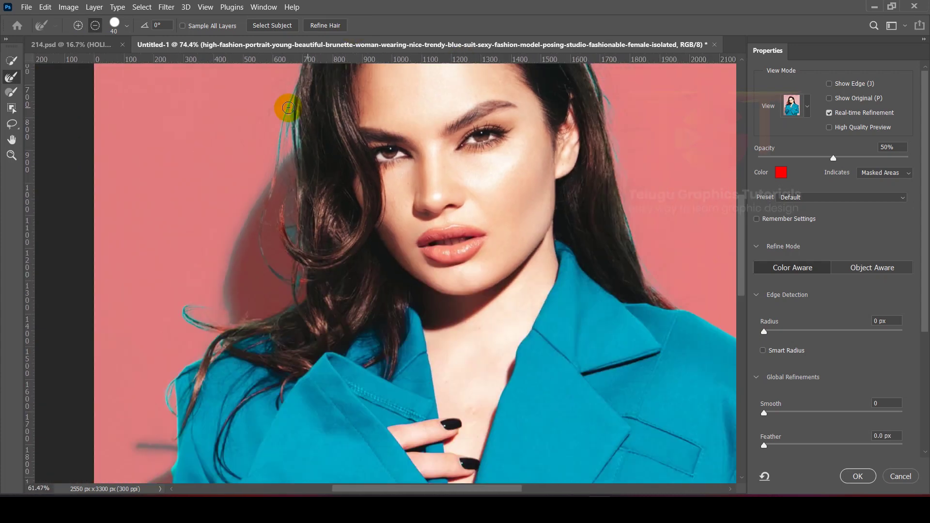
scroll(314, 248, "up", 2)
scroll(317, 361, "down", 3)
left_click_drag(223, 322, 301, 287)
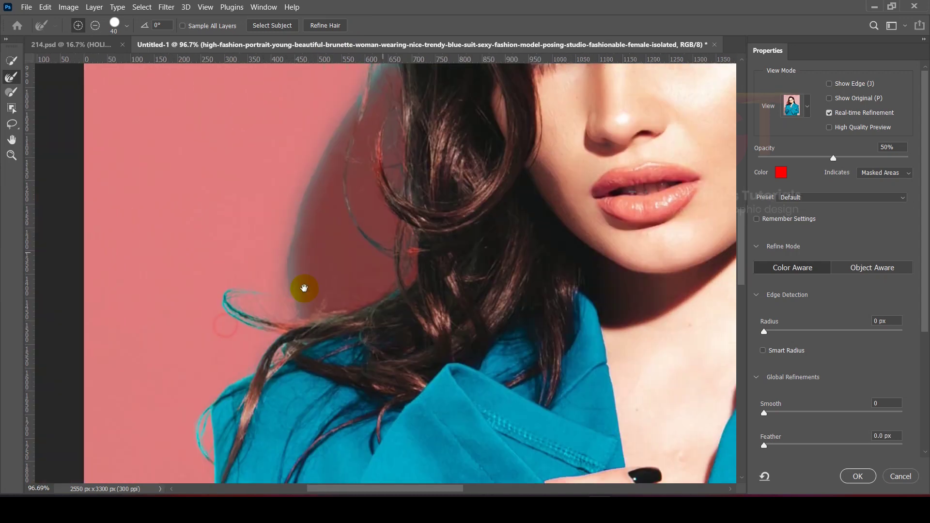
scroll(261, 328, "up", 2)
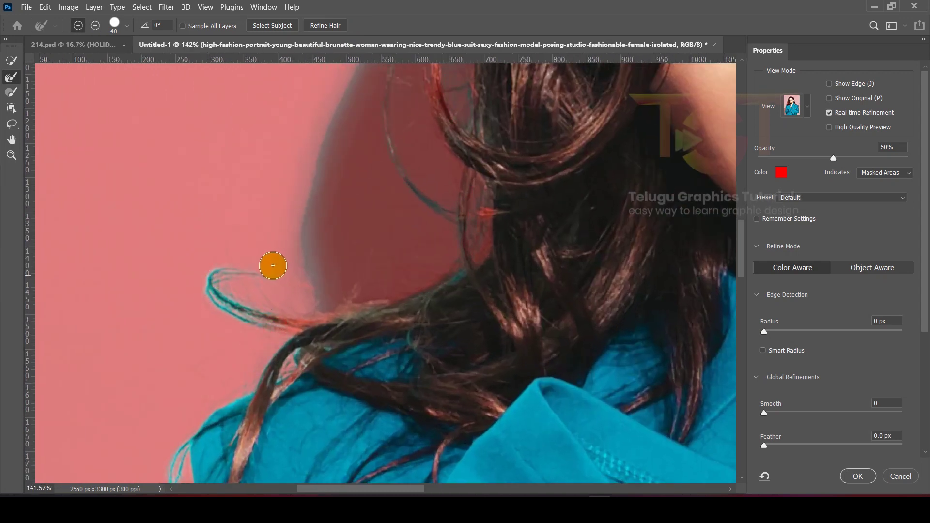
scroll(209, 250, "down", 2)
left_click_drag(158, 362, 223, 182)
- Scroll down to the Output Settings of the Select and Mask properties
scroll(263, 208, "up", 2)
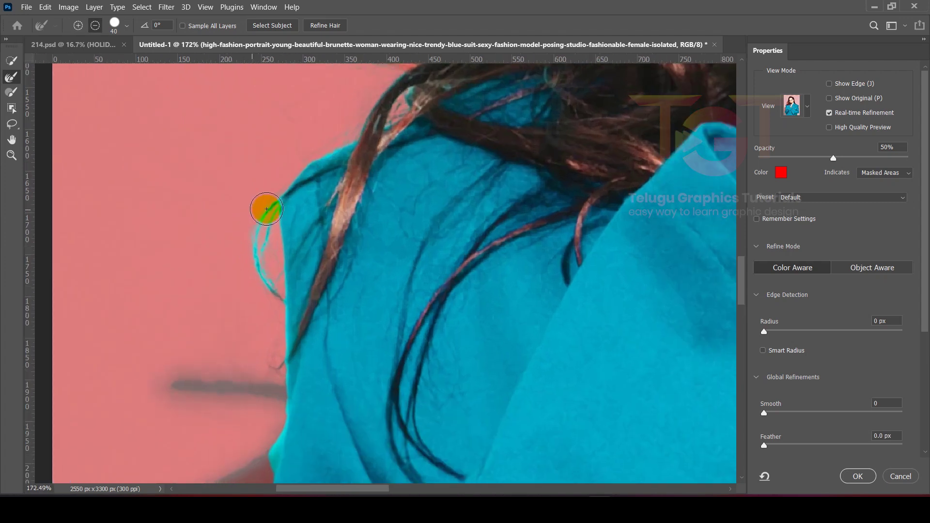
scroll(274, 290, "down", 4)
scroll(275, 290, "up", 2)
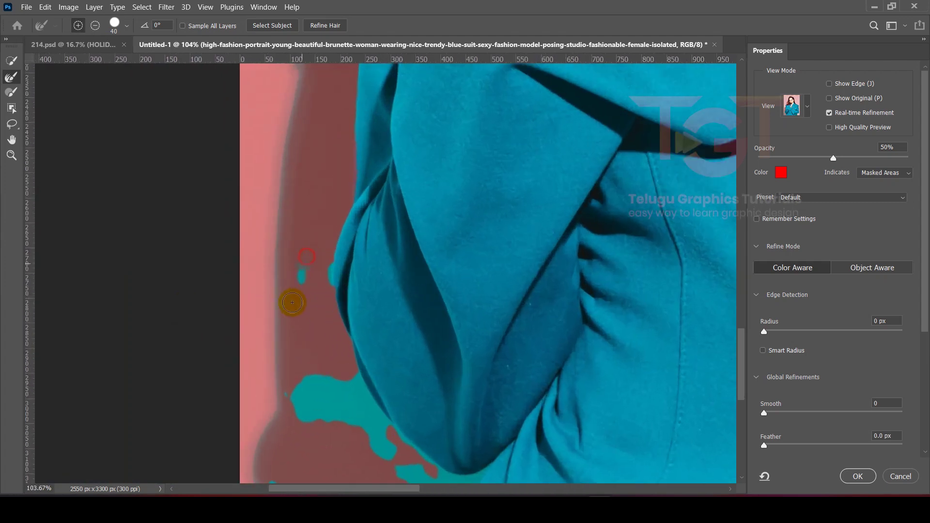
scroll(305, 239, "down", 3)
scroll(305, 239, "up", 5)
scroll(436, 202, "down", 5)
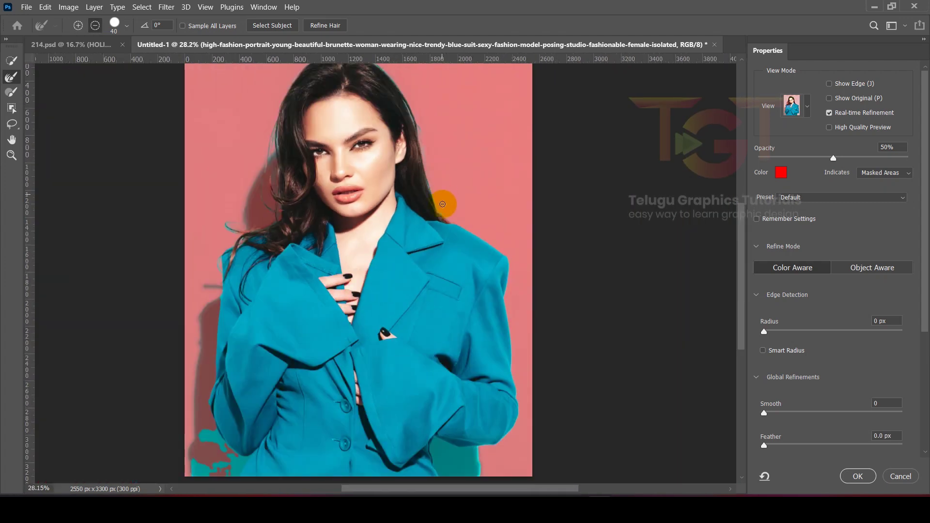
scroll(436, 203, "up", 5)
scroll(616, 312, "down", 5)
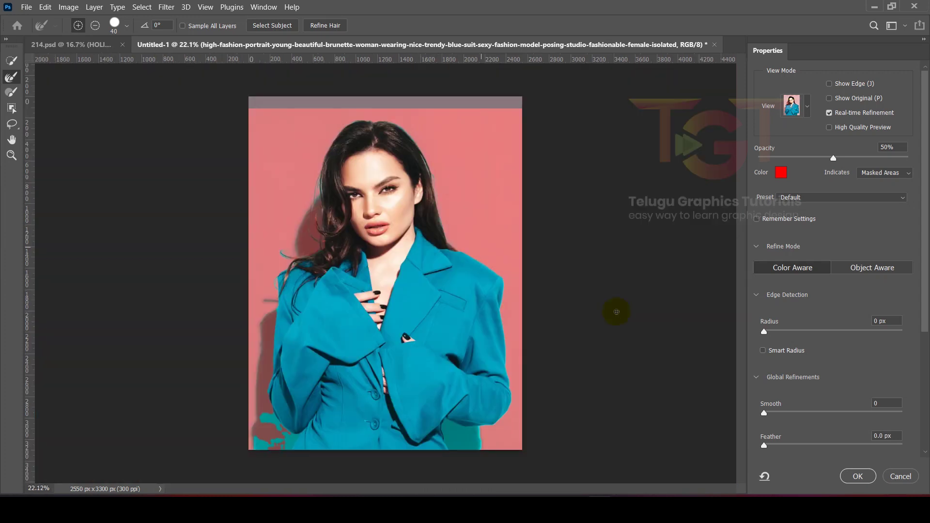
scroll(754, 328, "down", 2)
scroll(754, 330, "down", 2)
scroll(753, 331, "down", 1)
scroll(753, 333, "down", 2)
scroll(752, 333, "down", 1)
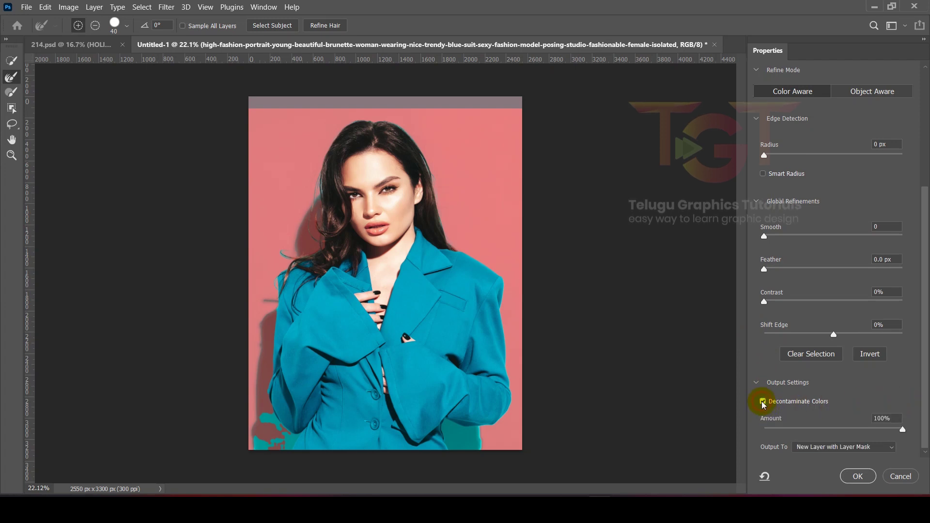
- Output to New Layer with Layer Mask with Decontaminate Colors on, and apply the cutout
left_click(775, 455)
left_click(820, 446)
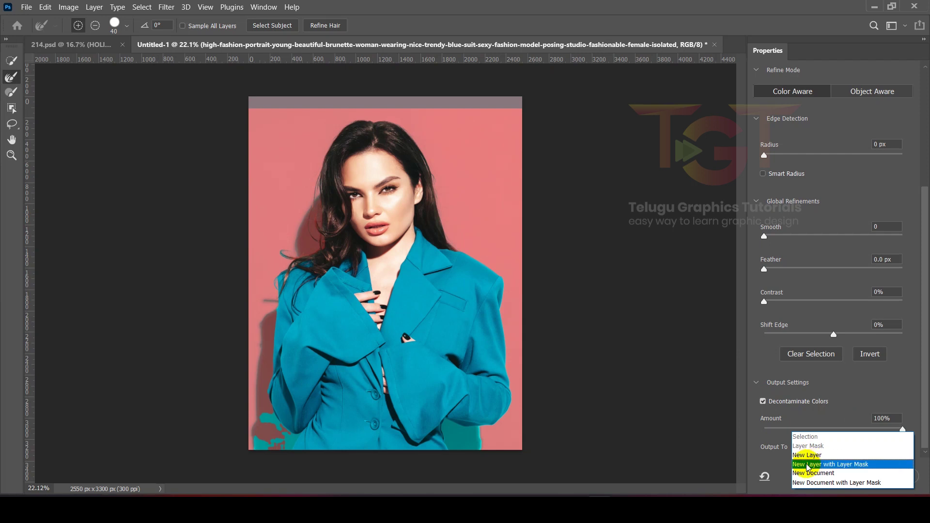
left_click(841, 465)
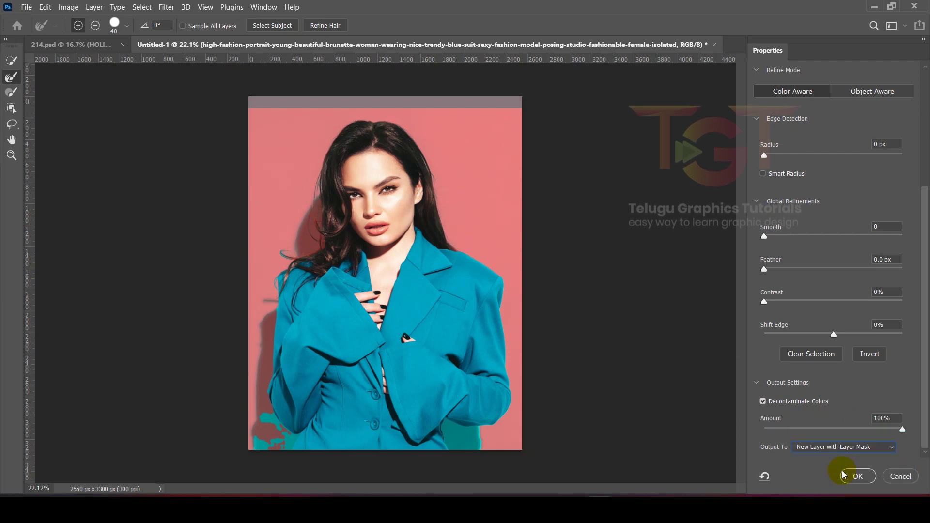
left_click(851, 478)
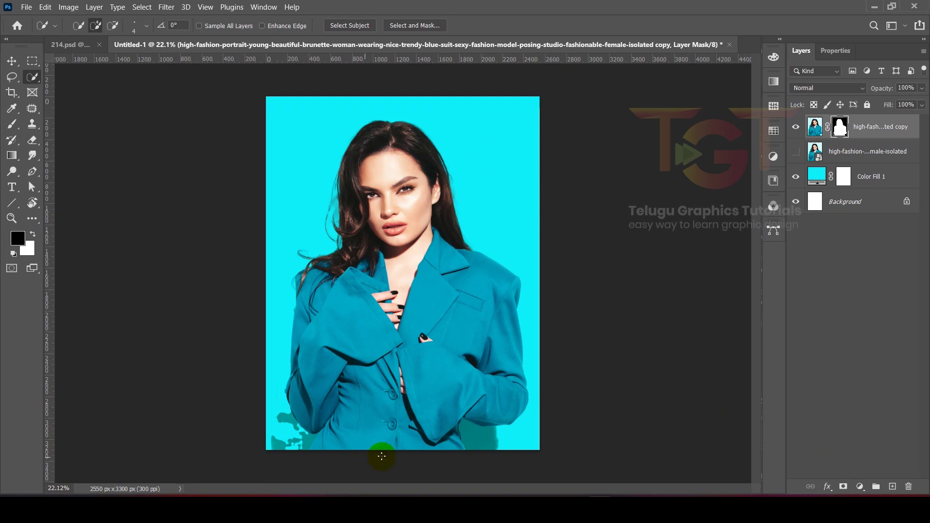
- Zoom in on the jacket's lower edges to inspect leftover backdrop patches and choose the Brush tool
scroll(403, 459, "up", 2)
scroll(291, 434, "up", 2)
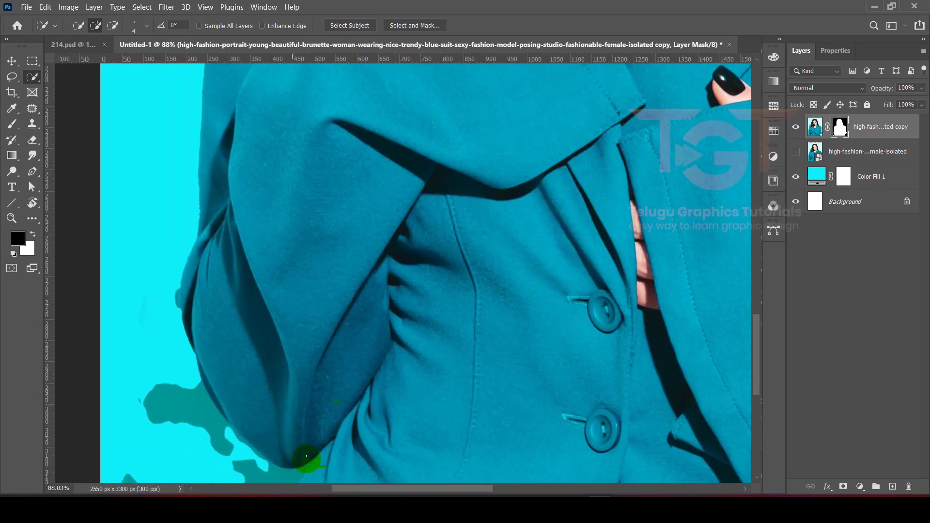
scroll(297, 461, "up", 1)
scroll(306, 221, "up", 1)
scroll(304, 217, "up", 1)
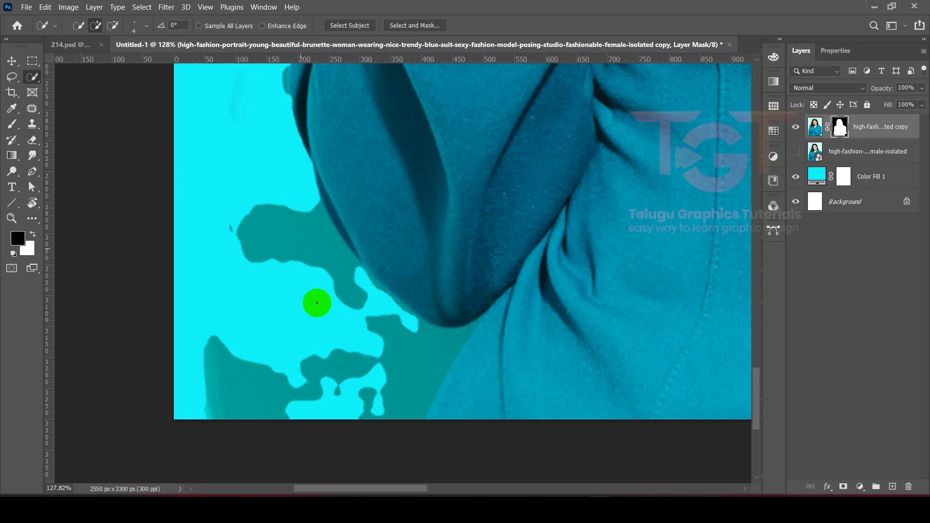
scroll(390, 335, "down", 3)
scroll(430, 349, "down", 1)
scroll(493, 413, "down", 2)
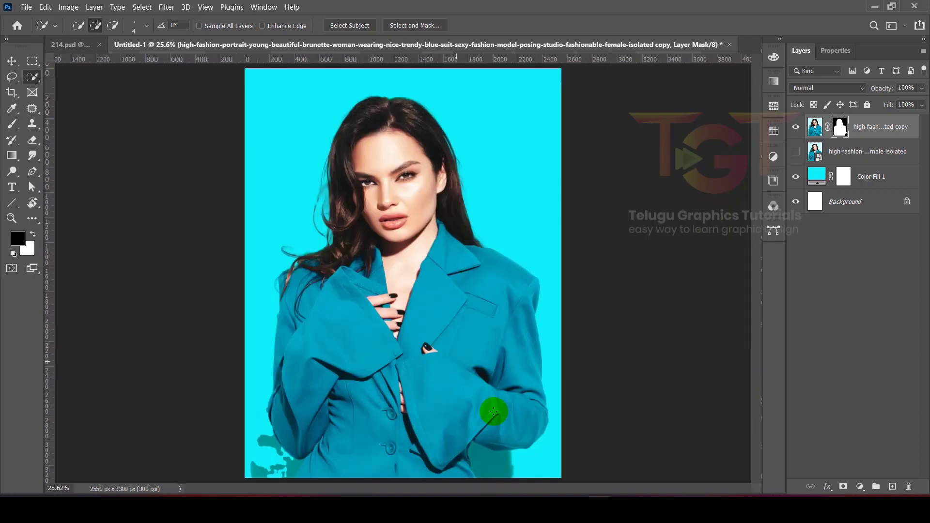
scroll(501, 434, "up", 3)
left_click_drag(504, 422, 504, 95)
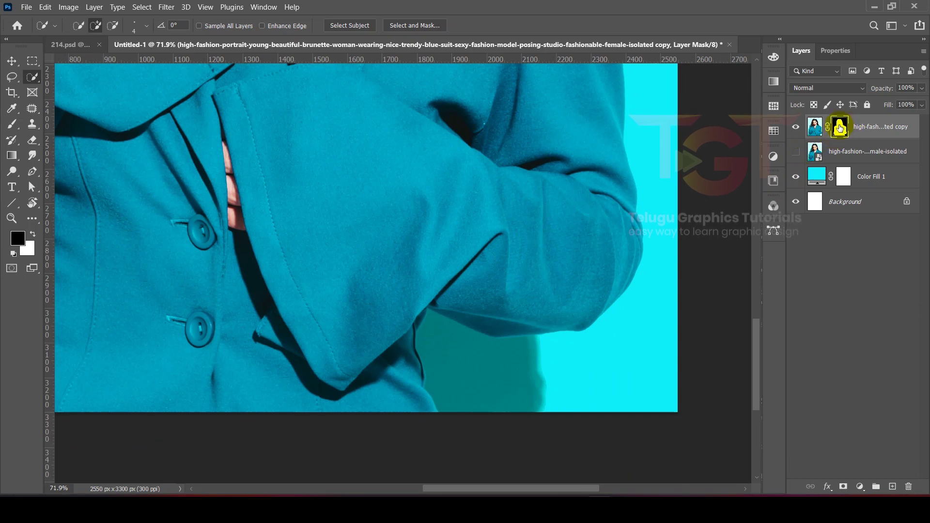
left_click(11, 126)
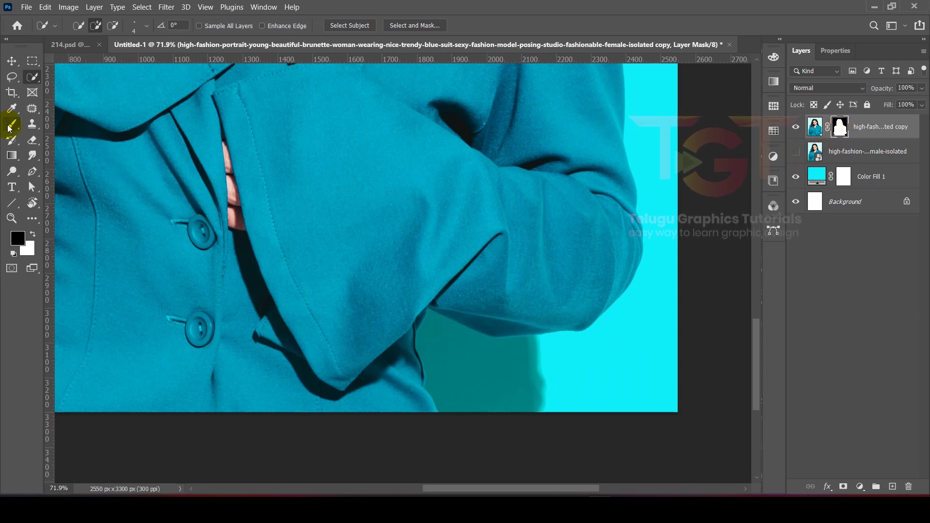
- Paint black with a Hard Round brush on the copy's mask over the patch beside the jacket
left_click(28, 250)
left_click(83, 30)
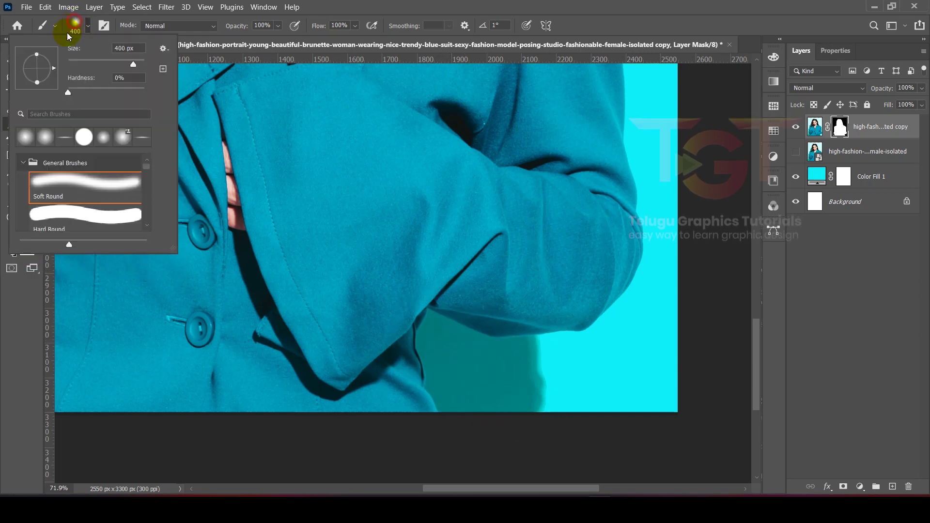
left_click(62, 218)
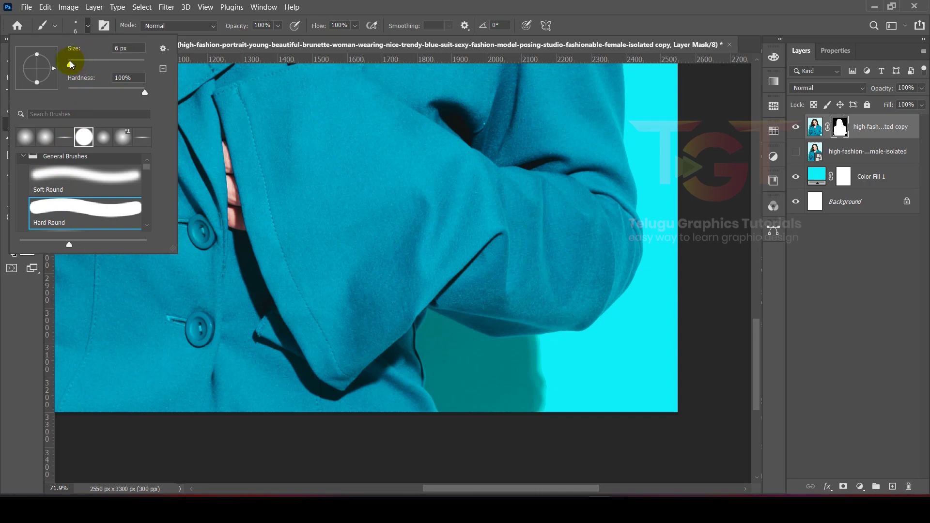
mouse_move(493, 399)
left_mouse_down()
mouse_move(519, 404)
mouse_move(549, 367)
left_mouse_up()
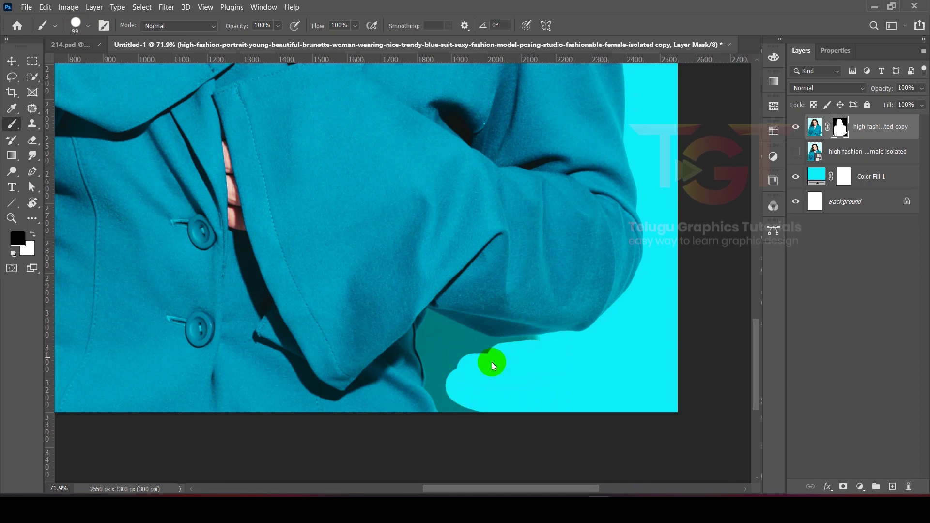
- Mask out the leftover patch at the canvas bottom and along the suit edge
left_click_drag(457, 365, 463, 405)
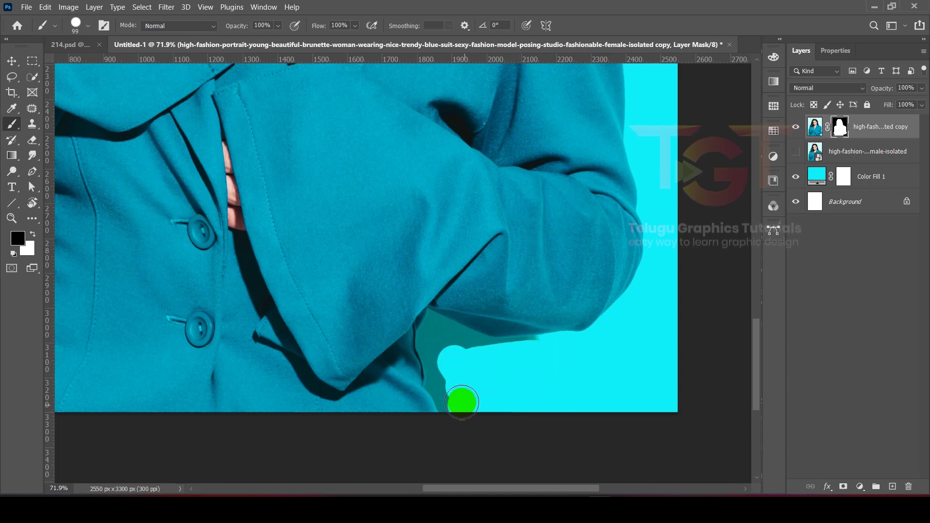
key("bracketleft")
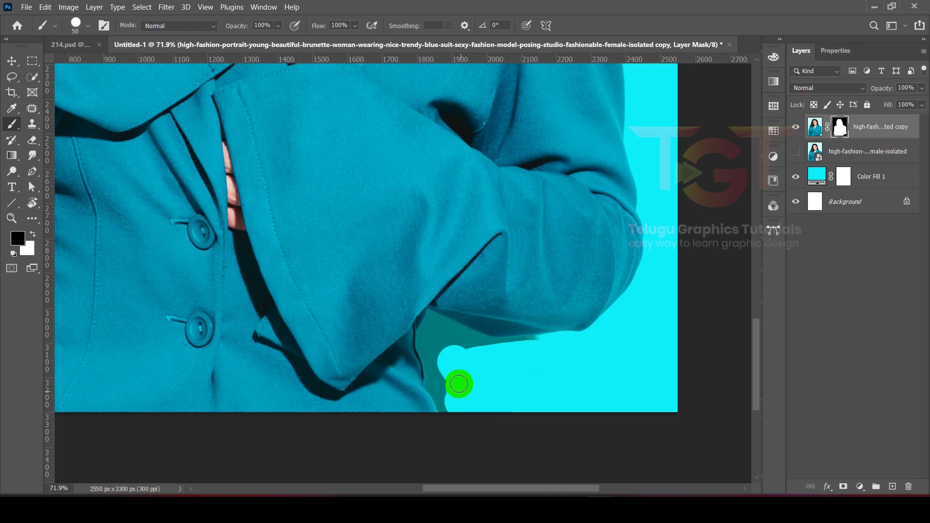
key("bracketleft")
key("bracketleft")
scroll(441, 322, "up", 5)
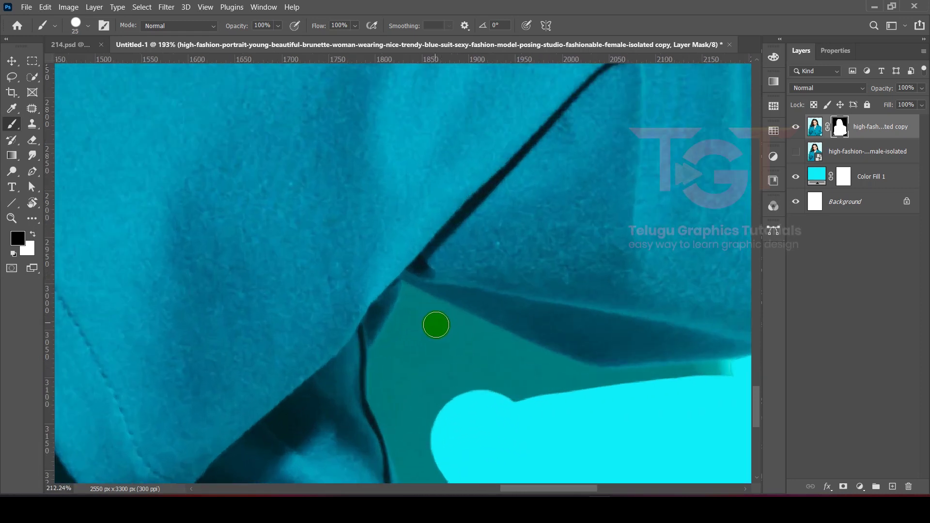
scroll(436, 324, "up", 1)
key("bracketleft")
key("bracketleft")
key("bracketleft")
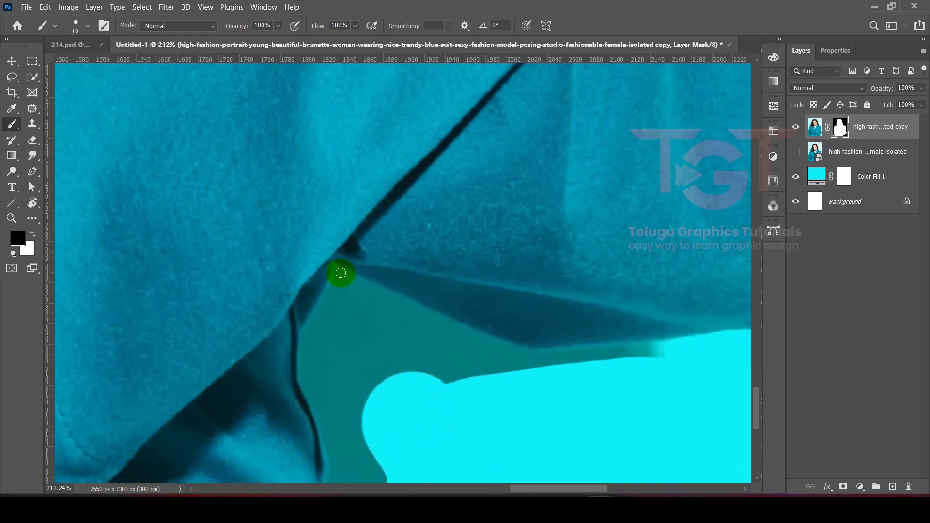
mouse_move(337, 265)
left_mouse_down()
mouse_move(471, 328)
mouse_move(384, 282)
left_mouse_up()
mouse_move(395, 194)
left_mouse_down()
mouse_move(384, 223)
mouse_move(380, 352)
mouse_move(401, 438)
left_mouse_up()
- Hide the background and dark wedge beside the collar tip
scroll(332, 218, "down", 5)
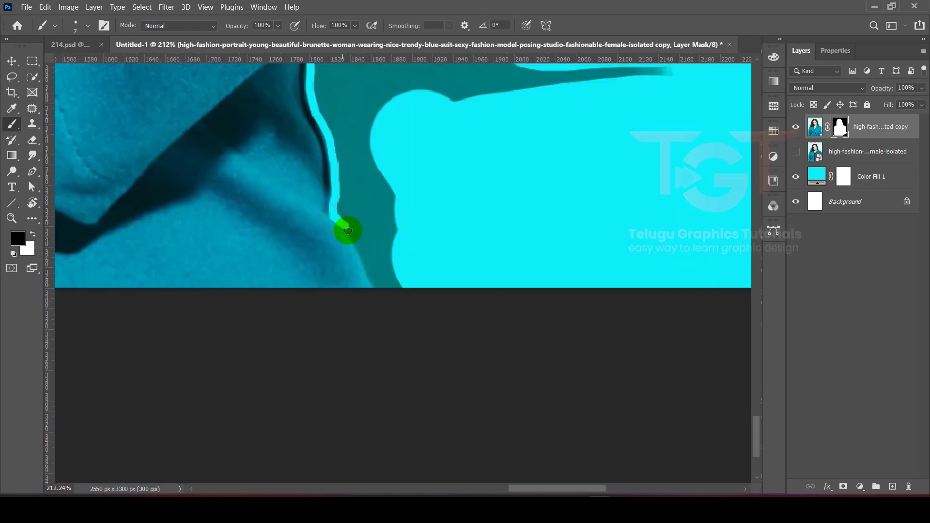
scroll(399, 301, "down", 3)
scroll(423, 292, "up", 1)
key("bracketright")
key("bracketright")
key("bracketright")
key("bracketright")
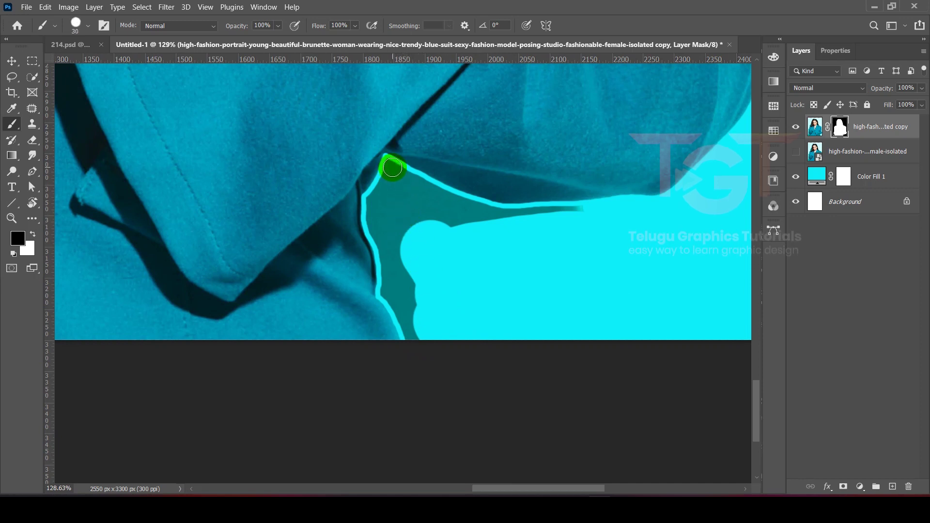
left_click_drag(391, 166, 459, 258)
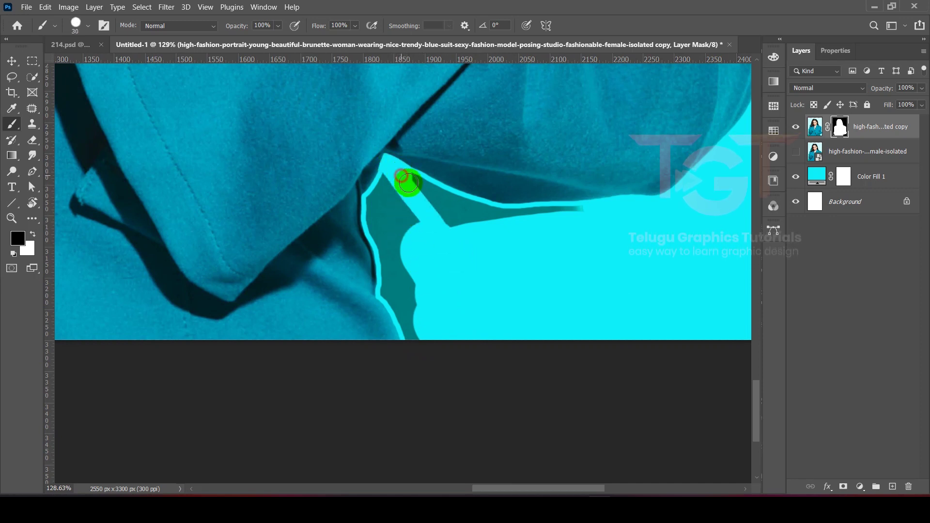
left_click_drag(407, 181, 450, 218)
mouse_move(412, 182)
left_mouse_down()
mouse_move(477, 208)
mouse_move(422, 299)
mouse_move(389, 266)
mouse_move(393, 295)
left_mouse_up()
- With a finer brush, paint out leftover background along the collar and chin edges
key("bracketleft")
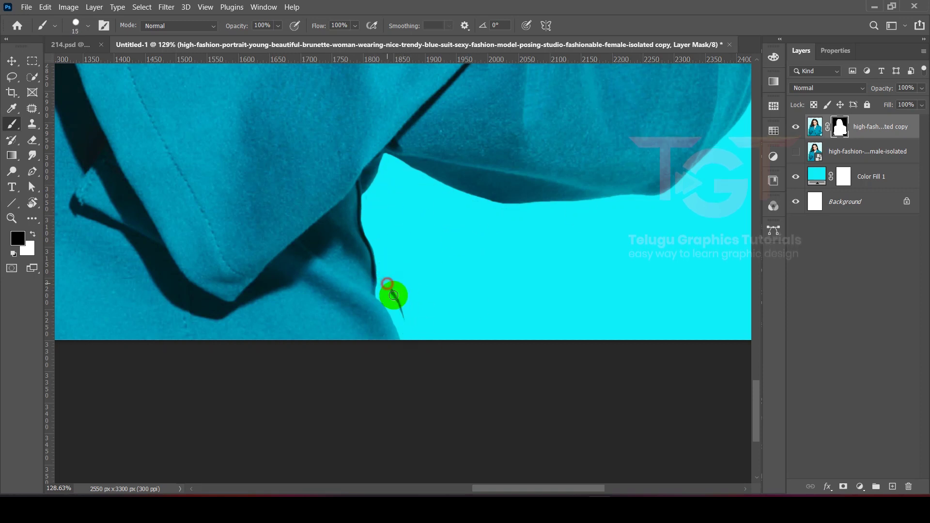
scroll(393, 295, "down", 5)
scroll(277, 416, "up", 3)
left_click_drag(250, 473, 264, 156)
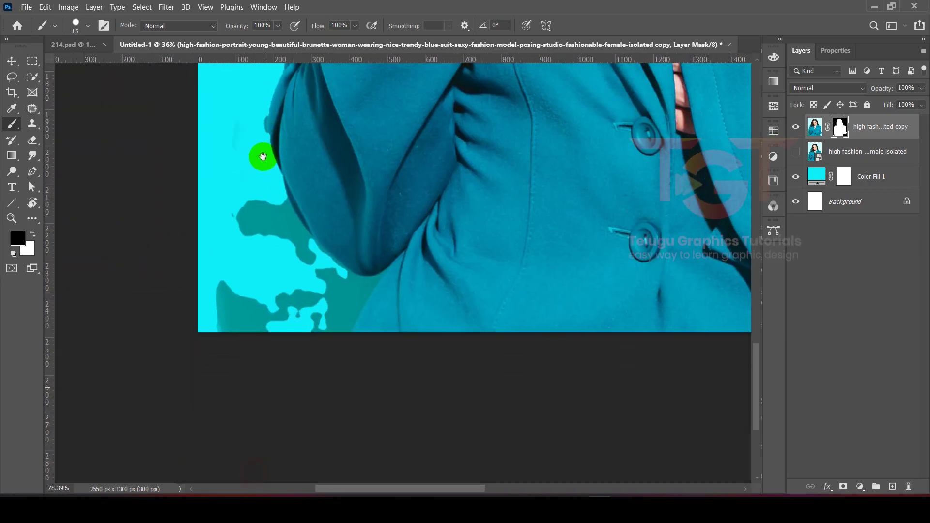
scroll(306, 297, "up", 2)
scroll(384, 326, "up", 3)
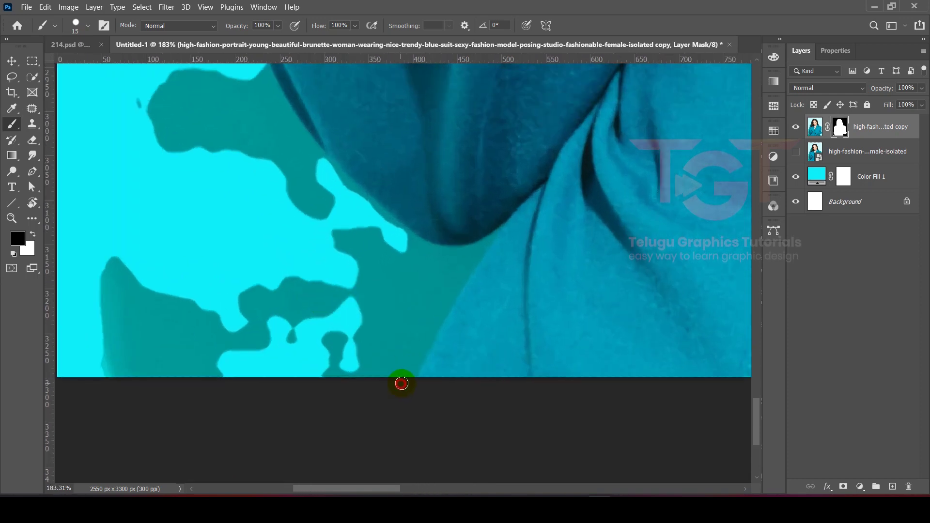
mouse_move(416, 368)
left_mouse_down()
mouse_move(465, 265)
mouse_move(533, 199)
mouse_move(478, 264)
left_mouse_up()
scroll(465, 265, "up", 2)
scroll(475, 255, "up", 2)
key("bracketleft")
key("bracketleft")
key("bracketleft")
key("bracketright")
key("bracketright")
mouse_move(519, 205)
left_mouse_down()
mouse_move(392, 241)
mouse_move(492, 222)
left_mouse_up()
- Hide the stray dark line beside the suit
scroll(492, 222, "down", 3)
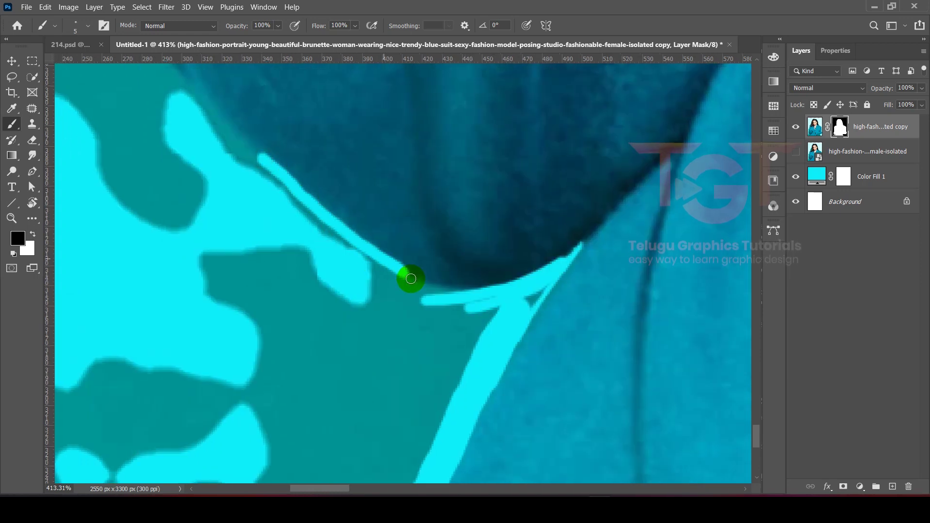
scroll(409, 272, "up", 1)
scroll(282, 170, "down", 3)
scroll(405, 291, "up", 5)
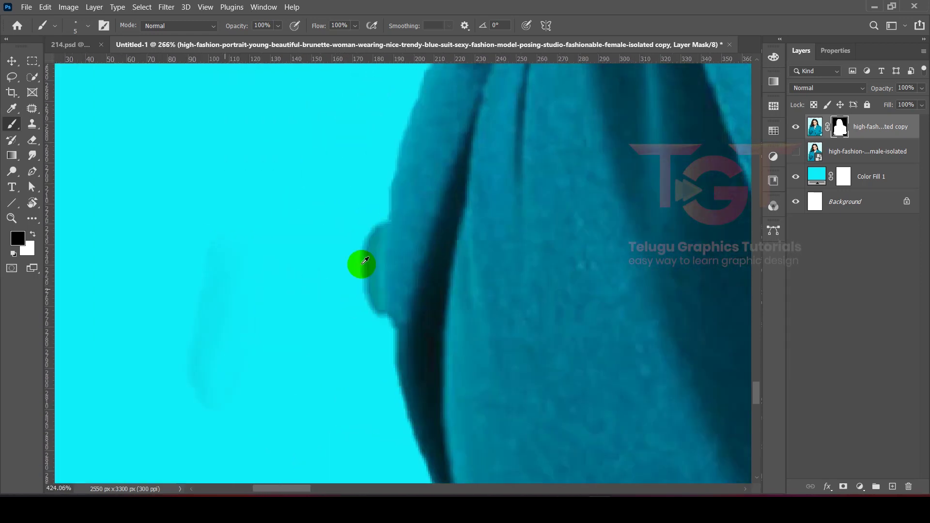
left_click_drag(376, 310, 378, 336)
scroll(373, 187, "down", 3)
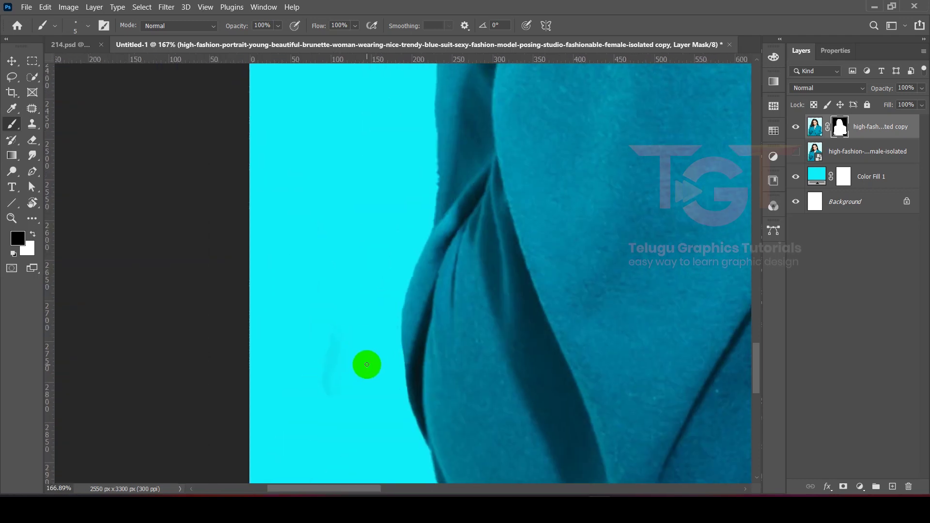
scroll(451, 243, "up", 3)
scroll(455, 194, "down", 1)
scroll(430, 347, "down", 3)
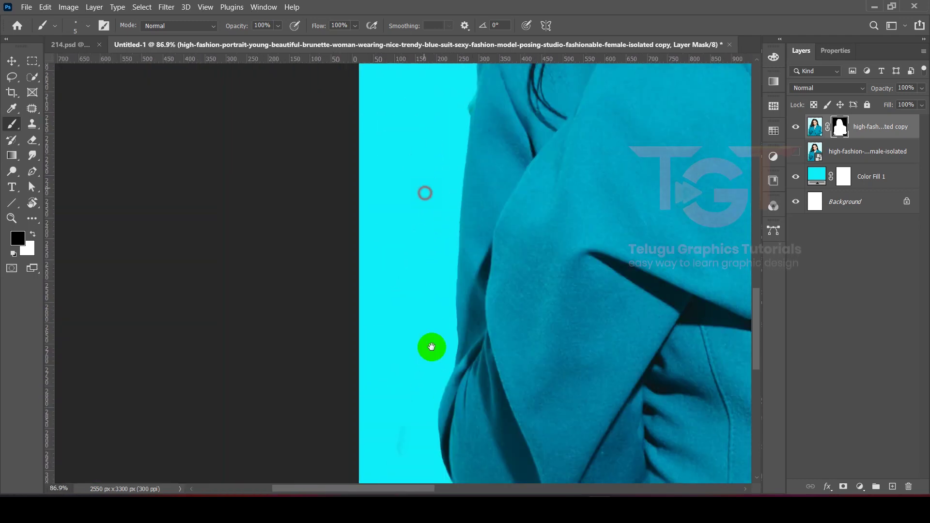
scroll(413, 61, "down", 2)
scroll(413, 61, "up", 2)
- With a larger brush, mask away the remaining dark background blobs
key("bracketright")
key("bracketright")
key("bracketright")
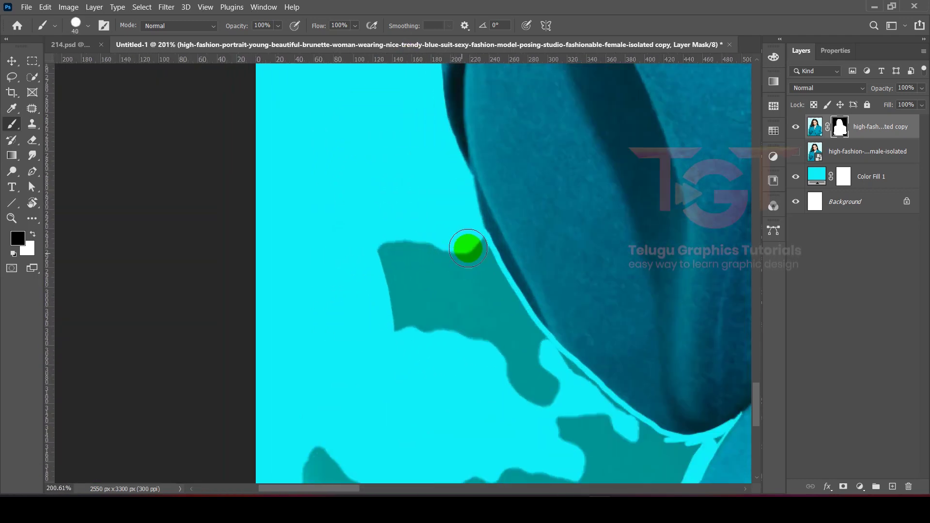
scroll(389, 287, "up", 2)
scroll(536, 354, "up", 1)
key("bracketleft")
key("bracketleft")
key("bracketleft")
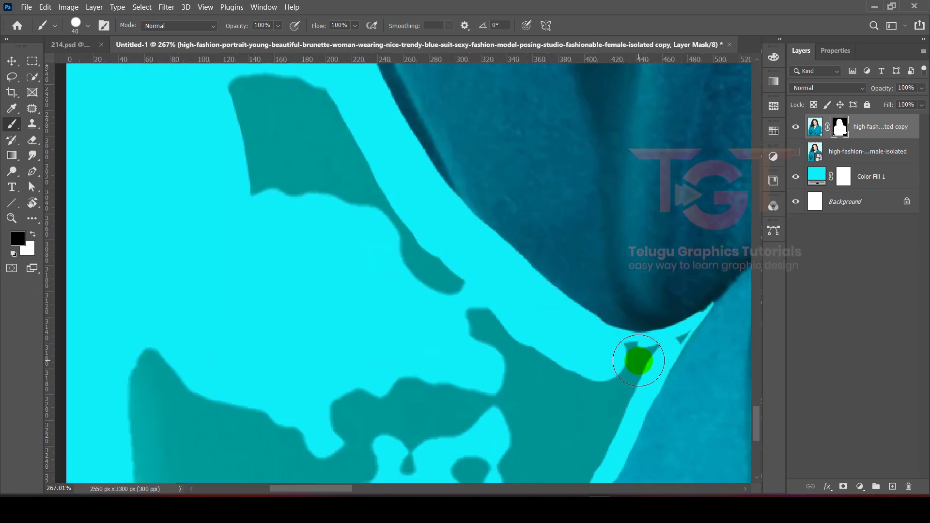
scroll(617, 388, "down", 1)
key("bracketright")
key("bracketright")
key("bracketright")
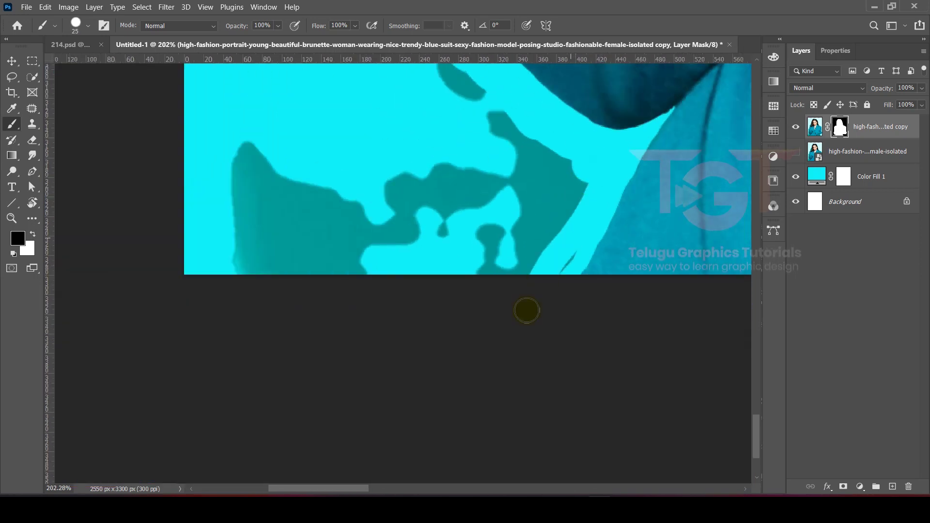
left_click_drag(525, 264, 451, 284)
scroll(450, 284, "down", 1)
mouse_move(415, 161)
left_mouse_down()
mouse_move(437, 199)
mouse_move(358, 278)
mouse_move(346, 265)
left_mouse_up()
key("bracketright")
key("bracketright")
key("bracketright")
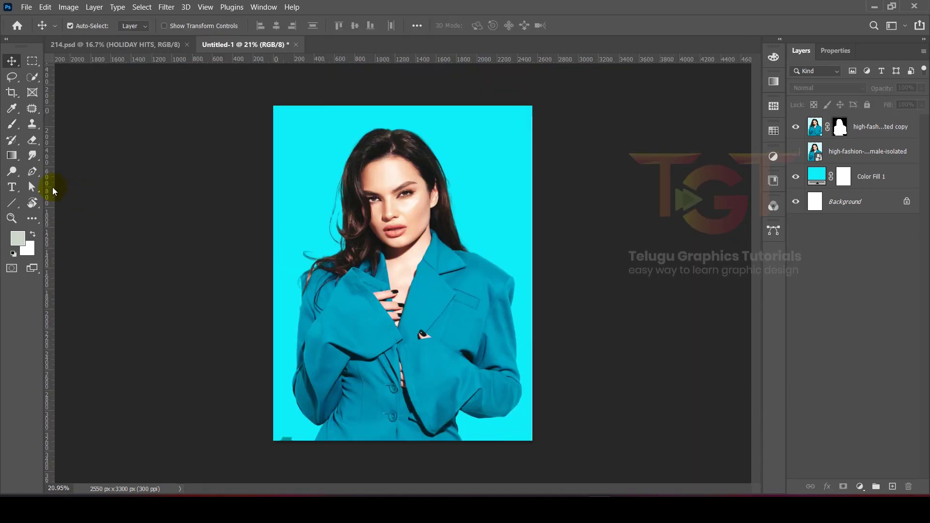
- Place vertical margin guides at about 150 px and 2410 px
left_click_drag(61, 186, 288, 186)
left_click_drag(49, 187, 520, 182)
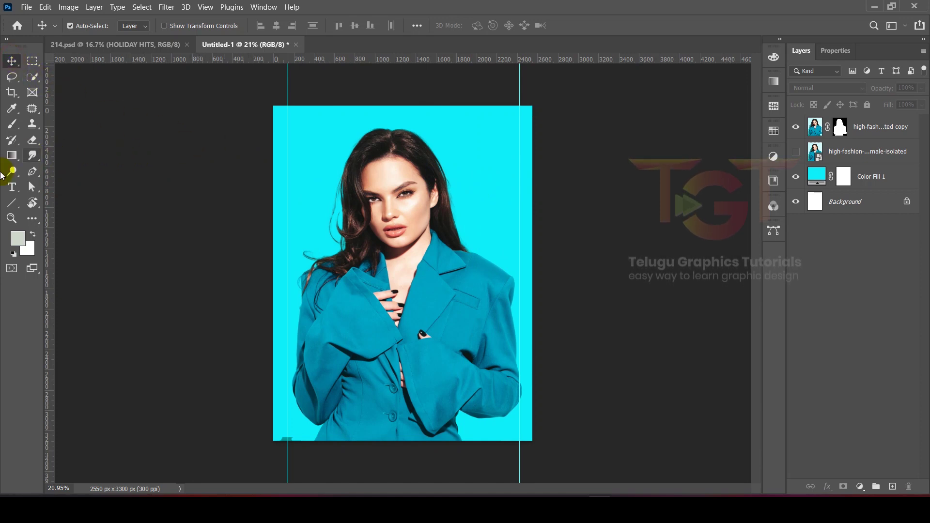
left_click(11, 189)
left_click(61, 185)
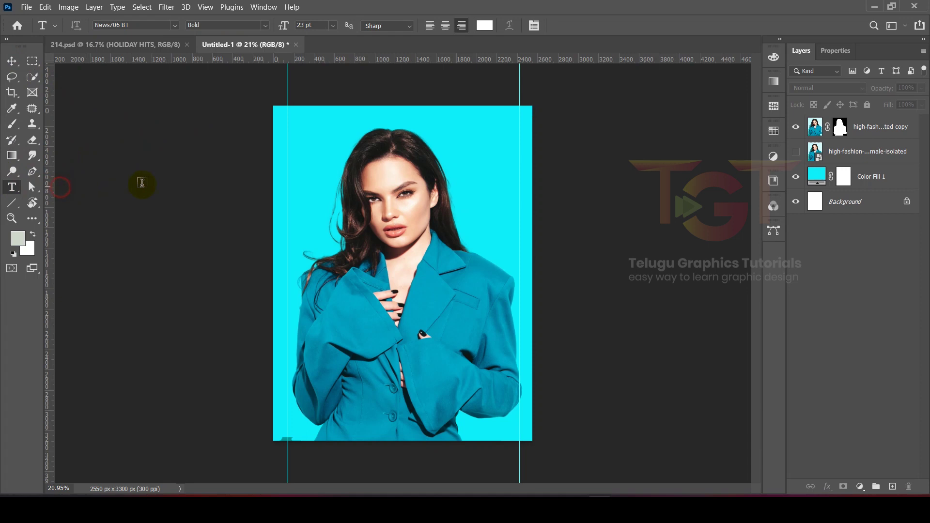
- Add centre-aligned 'FASHION' text at the top centre of the cover and enlarge it
left_click(311, 175)
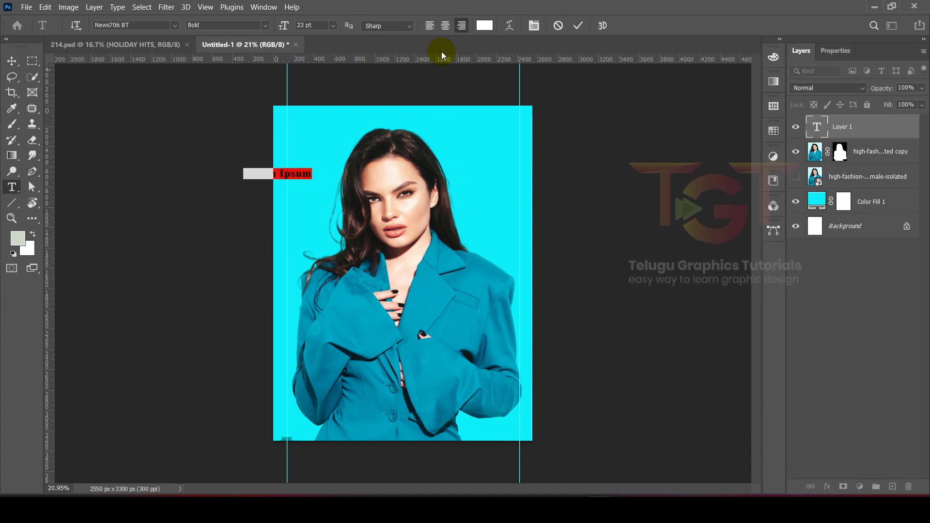
left_click(445, 26)
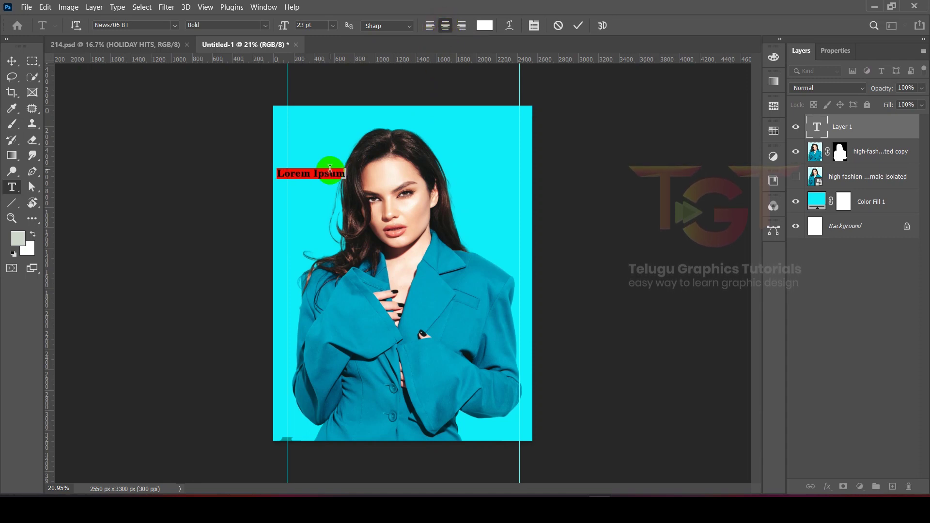
left_click_drag(328, 178, 416, 129)
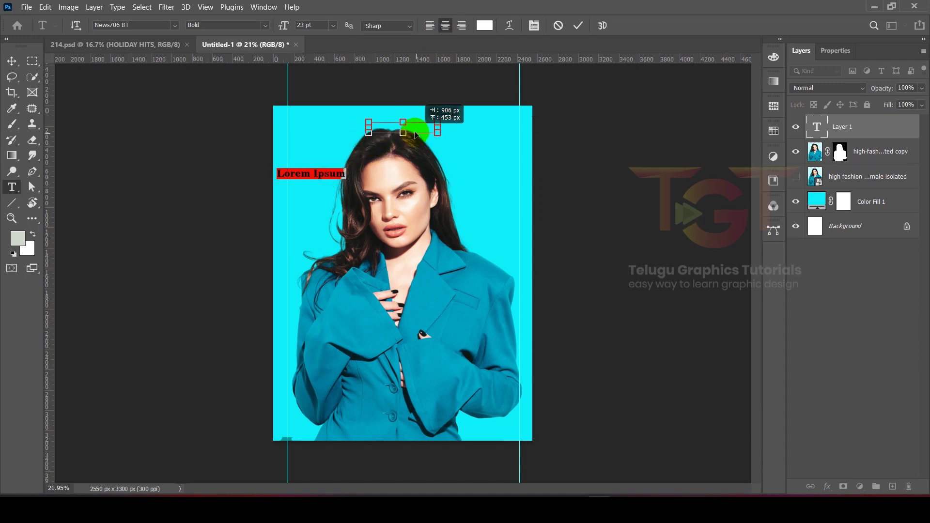
triple_click(416, 128)
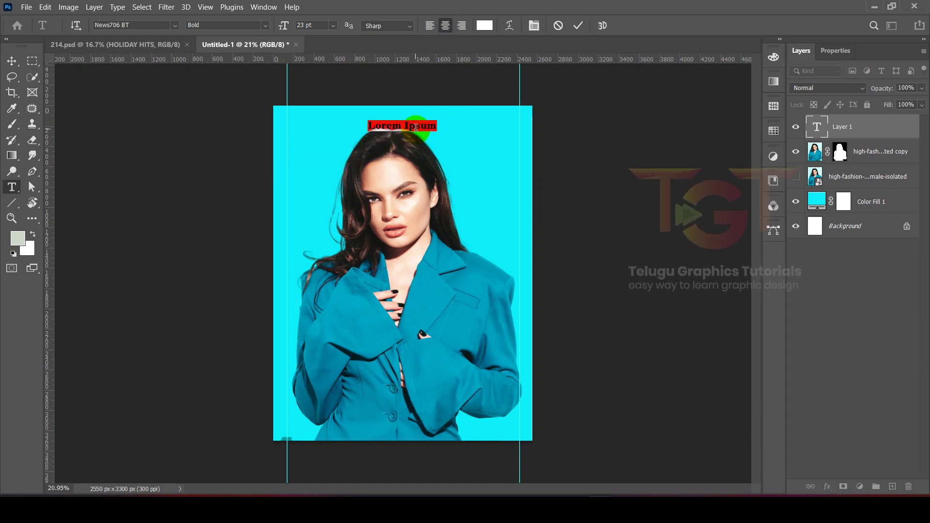
type("FASHION")
key("ctrl+a")
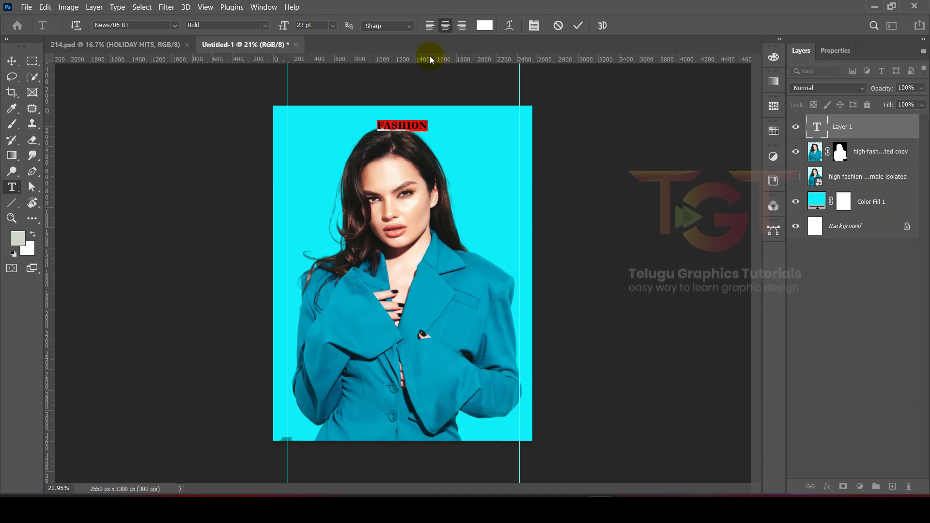
left_click_drag(287, 25, 306, 28)
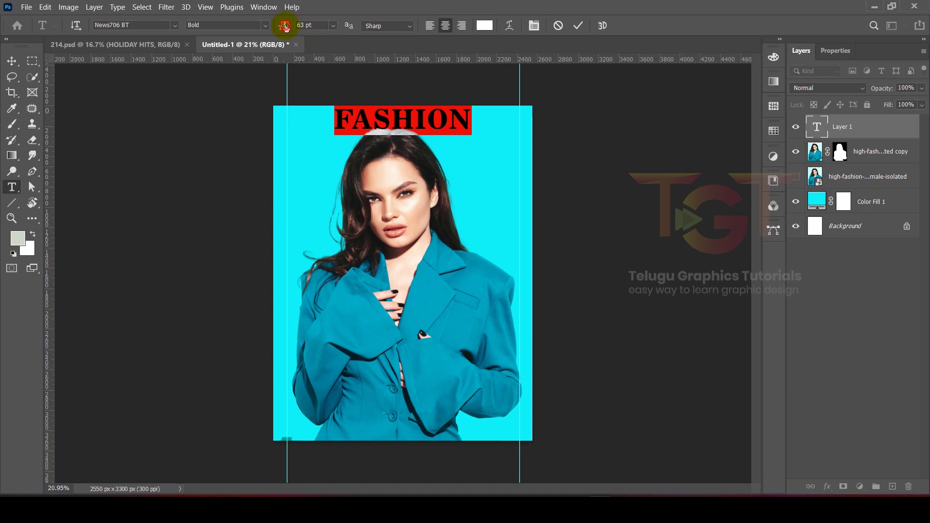
left_click(578, 25)
key("v")
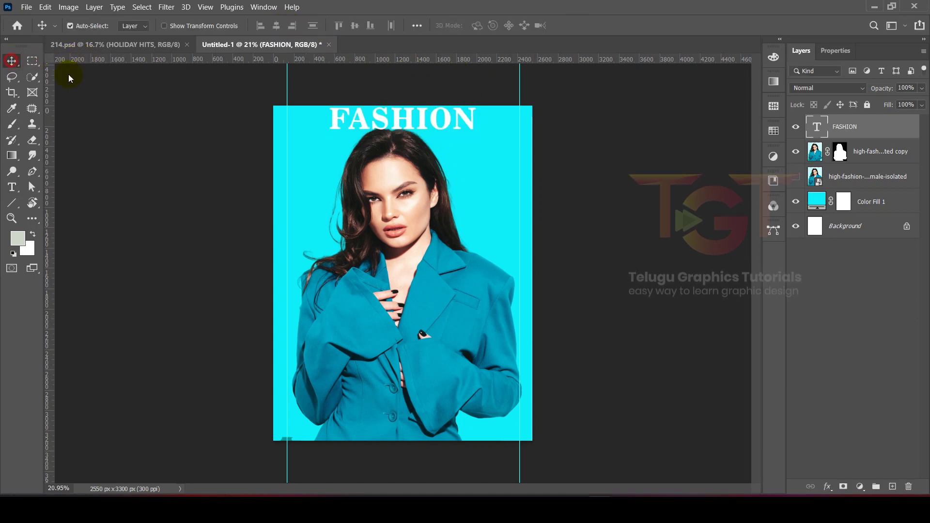
- Resize the FASHION headline to 110 pt and nudge it into position
scroll(358, 105, "up", 1)
scroll(442, 104, "up", 3)
scroll(443, 112, "up", 1)
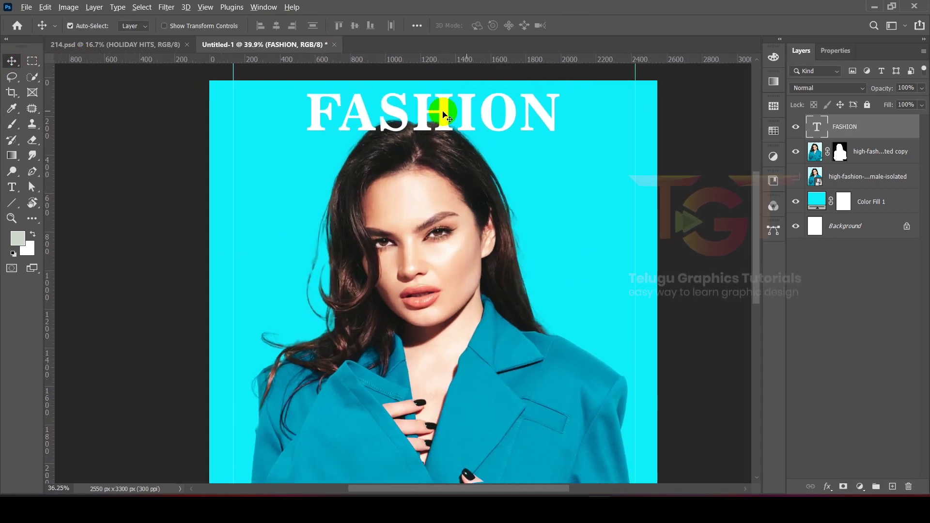
scroll(443, 112, "down", 2)
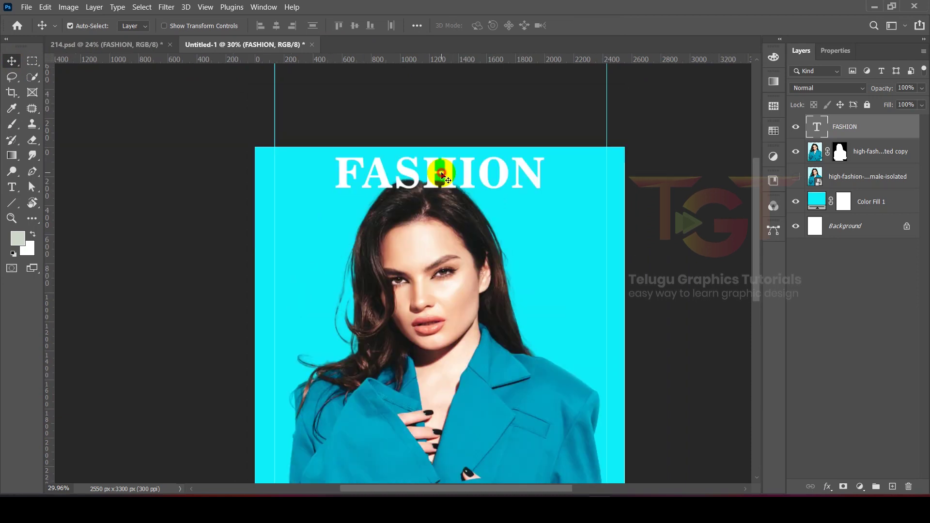
double_click(443, 170)
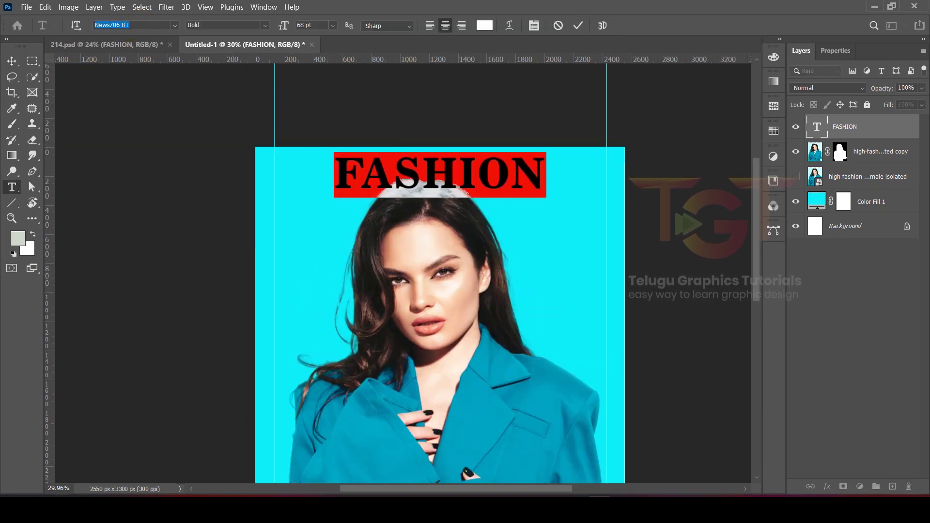
type("Times New Roman")
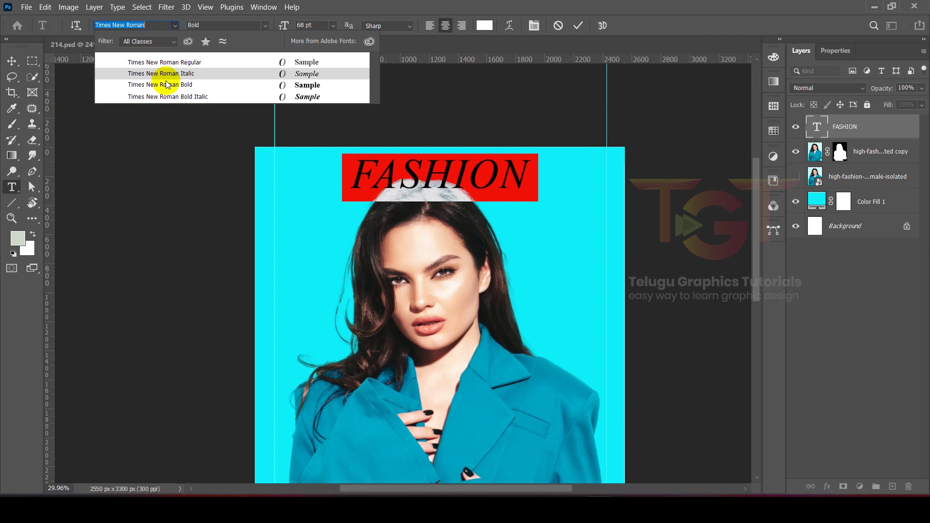
left_click(181, 85)
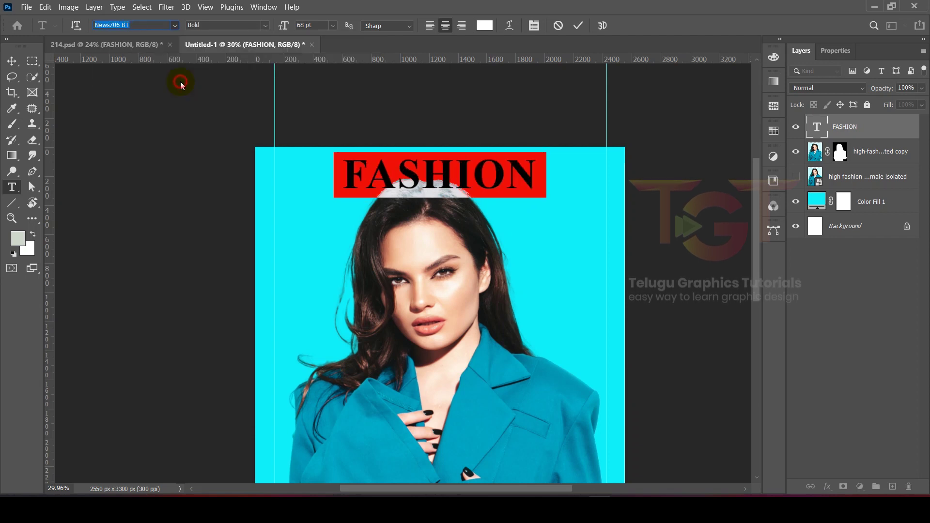
type("110")
key("Return")
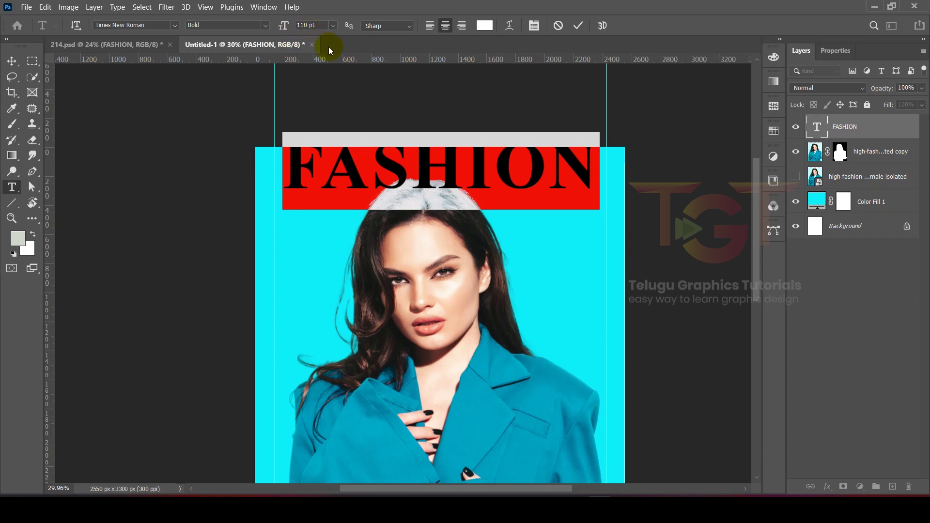
left_click(578, 26)
key("v")
left_click_drag(452, 159, 456, 178)
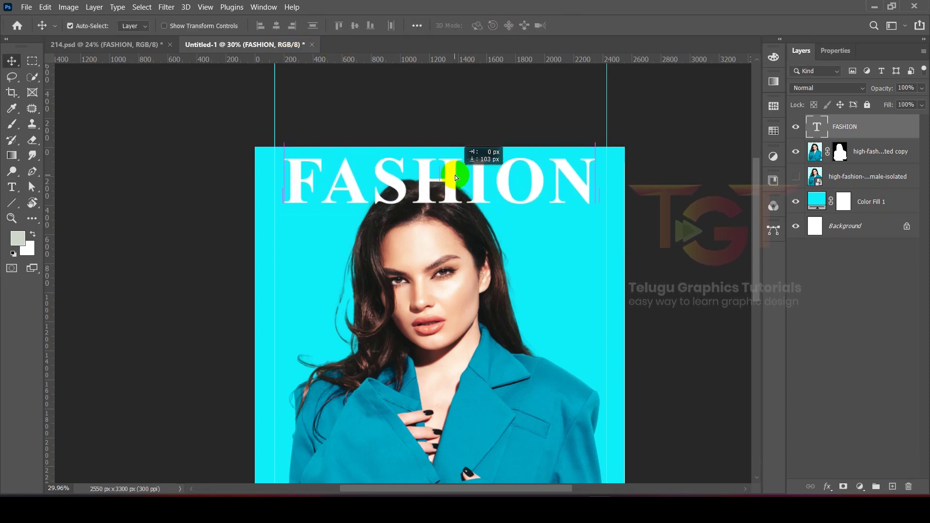
- Increase the FASHION masthead to 120 pt and move it slightly down
double_click(455, 176)
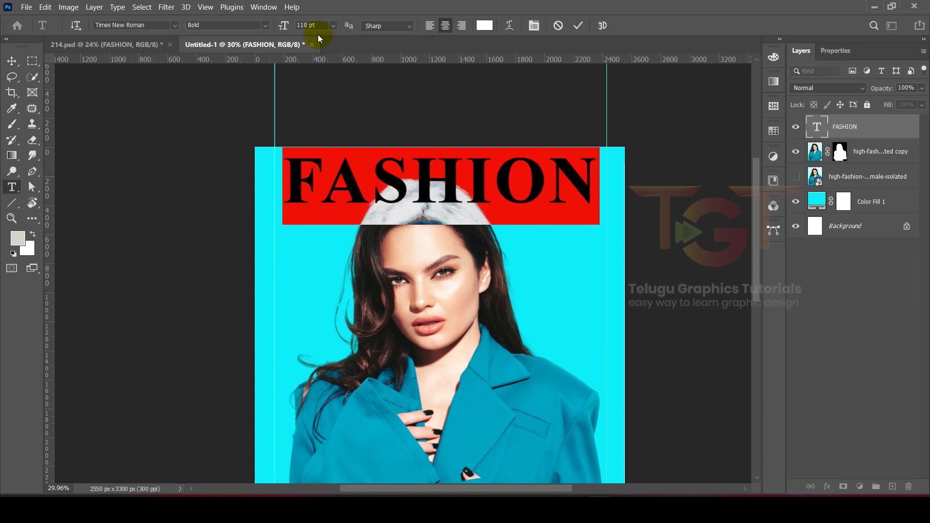
type("120")
key("Return")
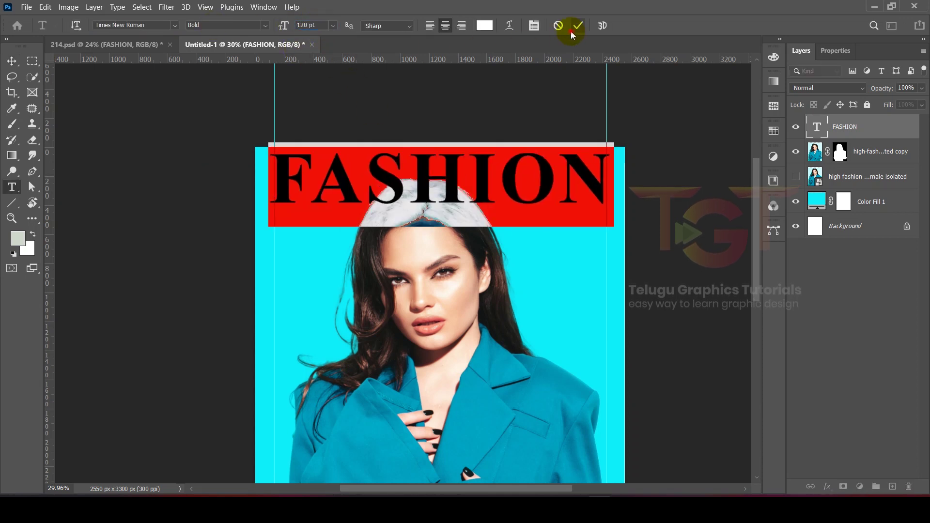
left_click(578, 25)
key("v")
scroll(432, 161, "up", 2)
left_click_drag(432, 164, 432, 173)
scroll(432, 172, "down", 2)
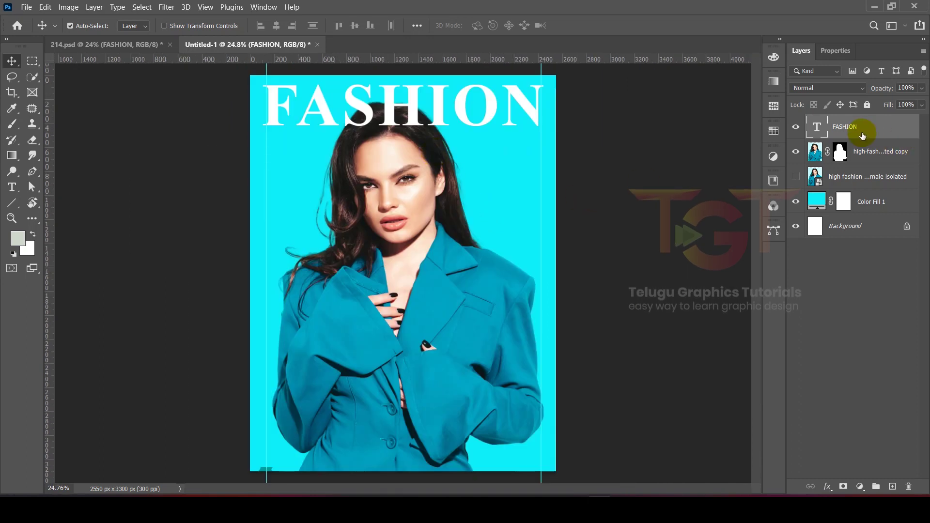
- Move the FASHION layer beneath the portrait copy and compare with the reference cover
left_click(868, 152)
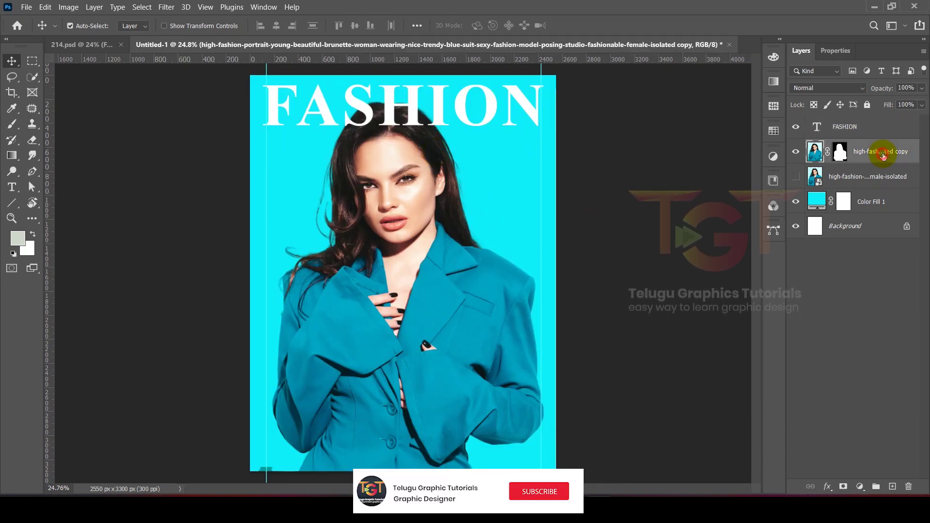
left_click(831, 128)
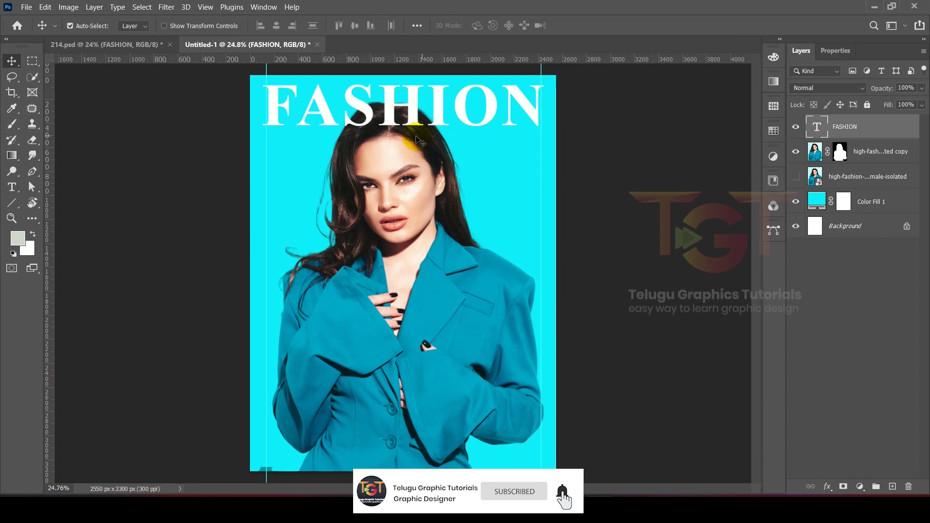
left_click_drag(864, 127, 864, 164)
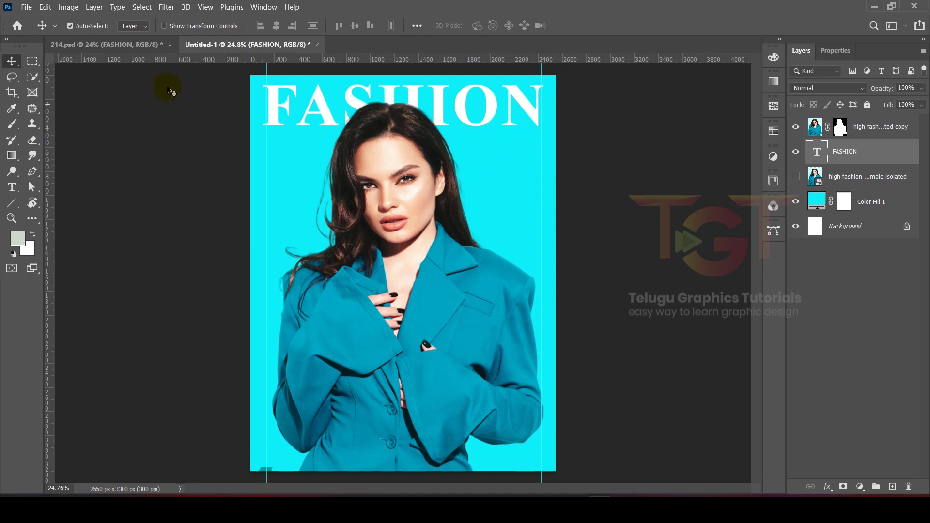
left_click(142, 44)
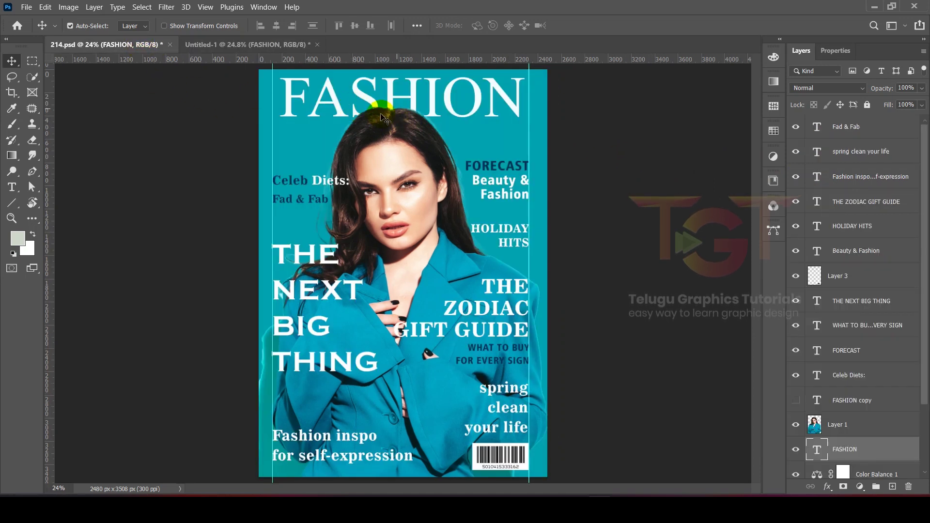
left_click(270, 44)
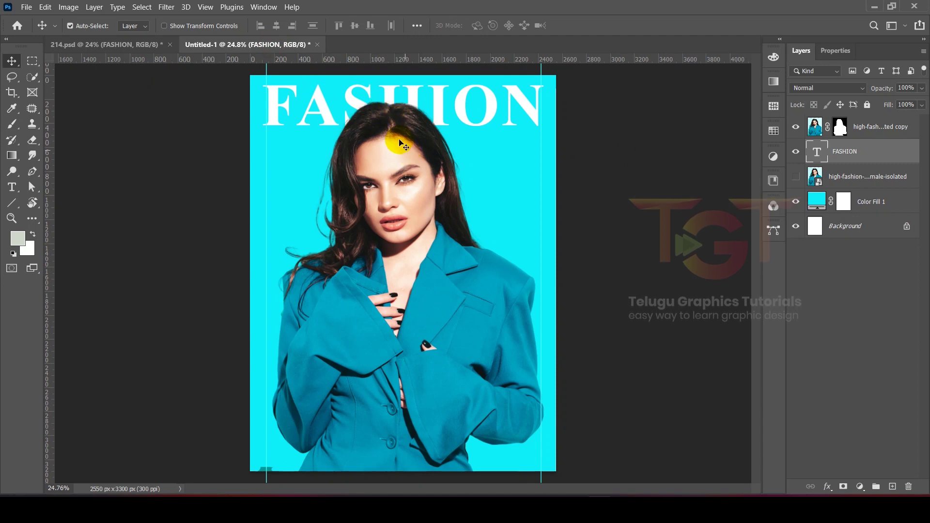
- Fine-tune the portrait copy's position by a few pixels, then view the 214.psd reference
left_click(849, 176)
left_click(866, 128)
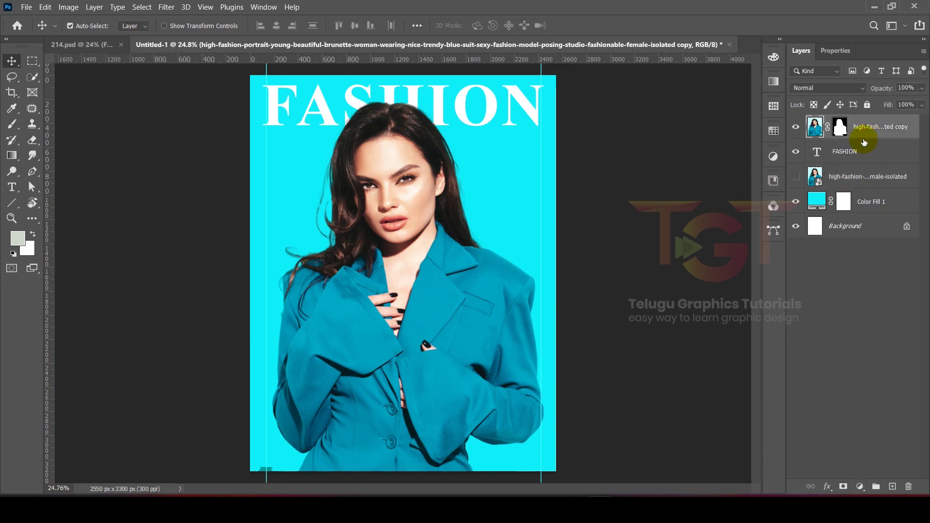
left_click_drag(461, 175, 463, 176)
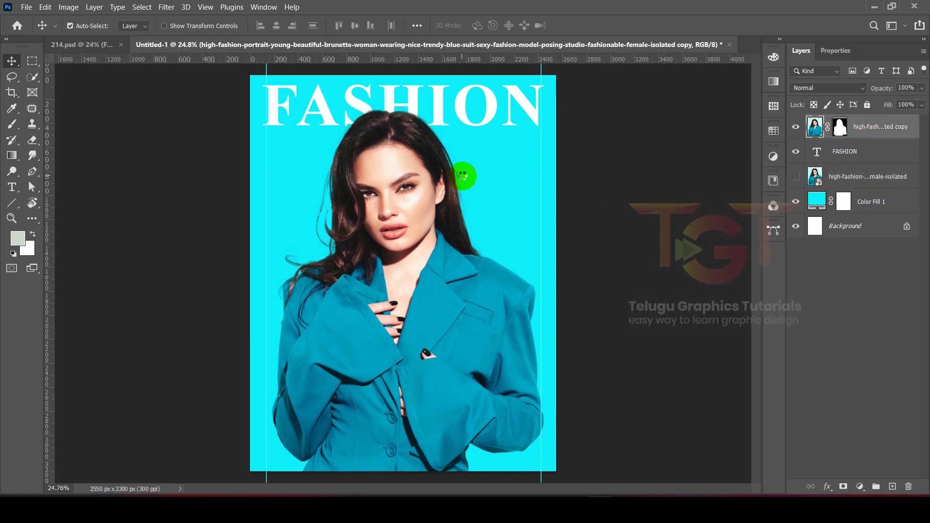
left_click_drag(463, 175, 461, 175)
left_click(437, 98)
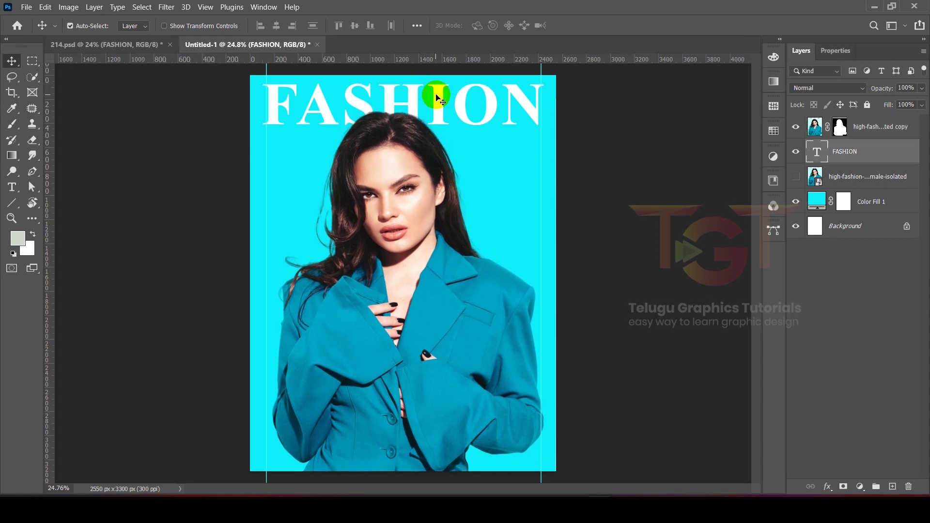
left_click(417, 145)
left_click_drag(417, 145, 419, 141)
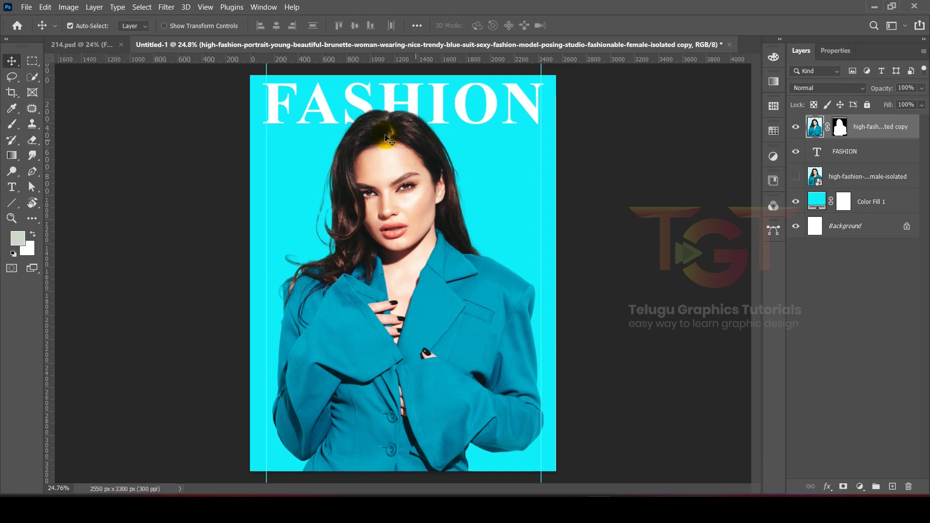
left_click(85, 44)
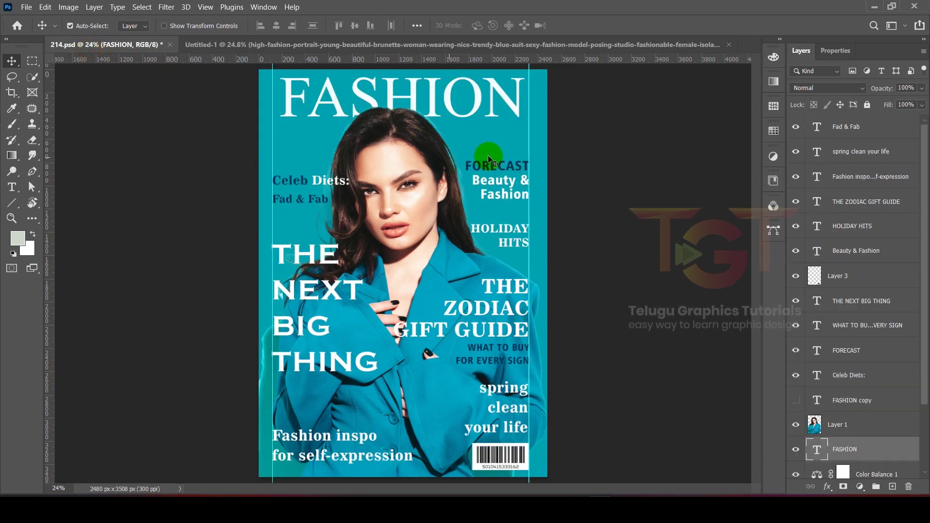
- Lower the Color Fill 1 brightness to about 71, giving teal 0bacb4
left_click(307, 44)
left_click(505, 148)
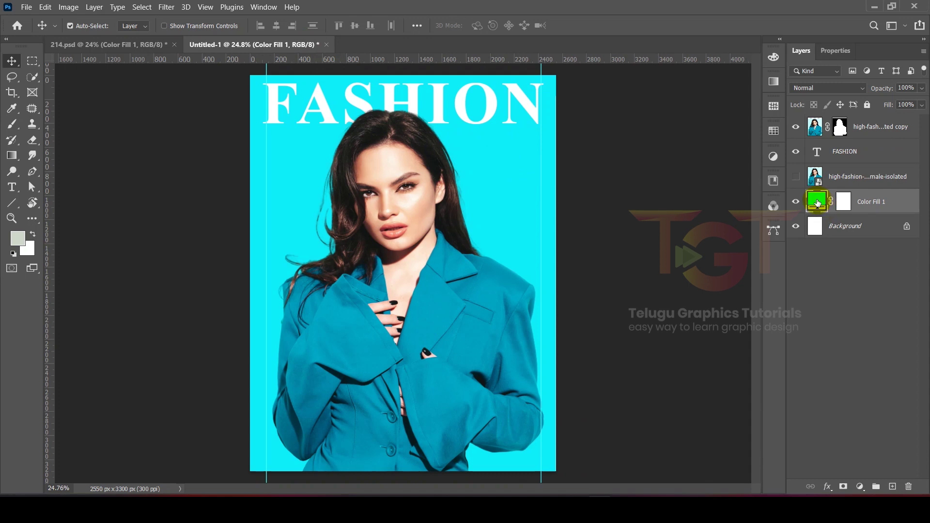
double_click(818, 203)
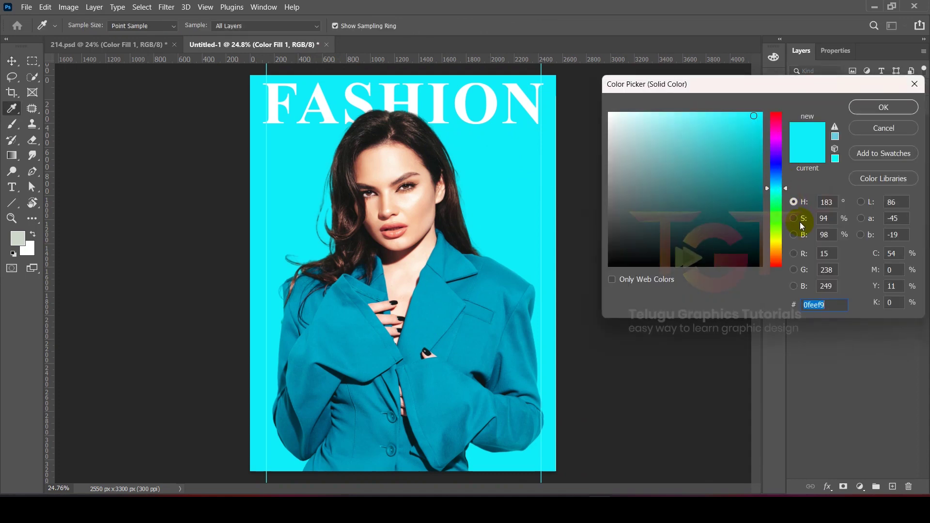
left_click(794, 219)
left_click(797, 234)
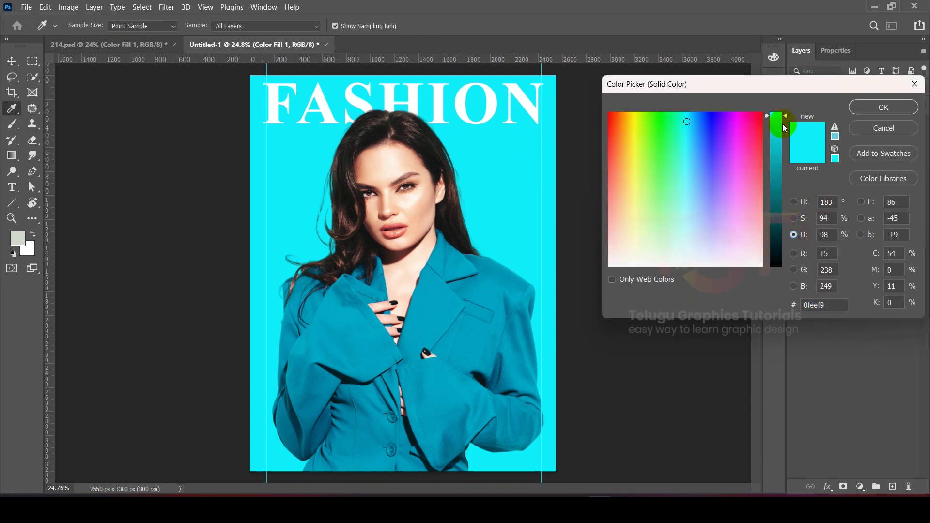
left_click_drag(786, 124, 781, 149)
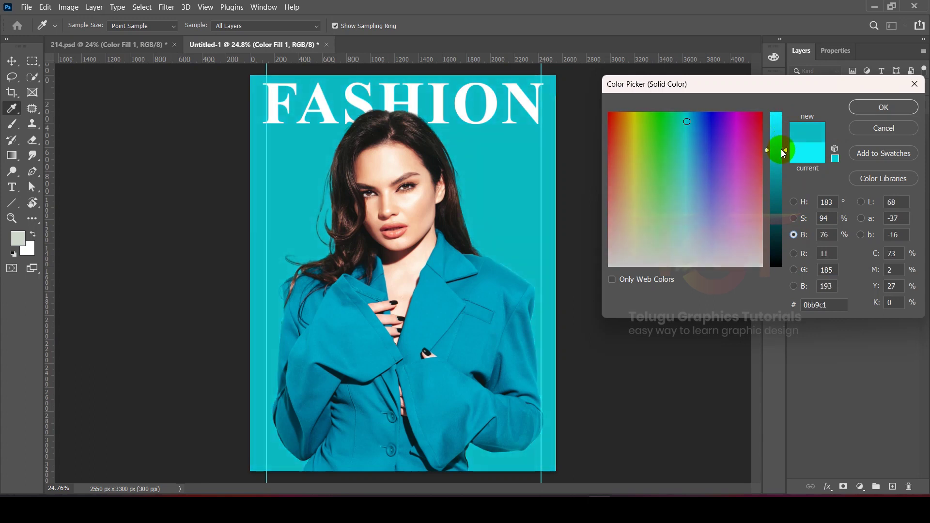
left_click_drag(781, 149, 783, 158)
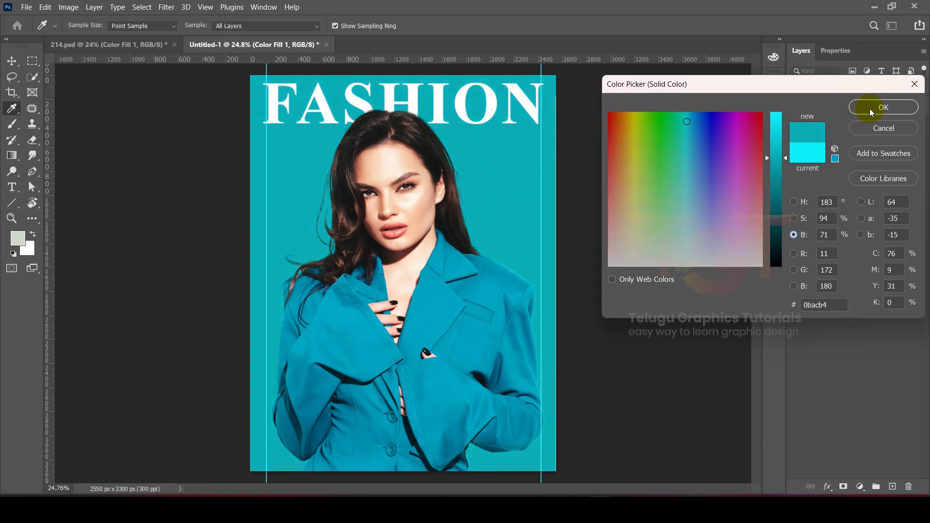
left_click(877, 108)
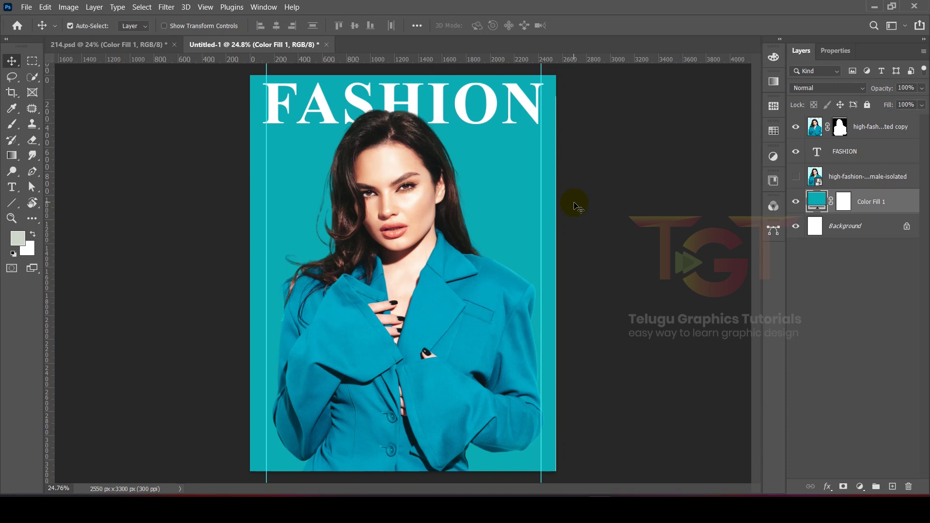
key("ctrl+z")
key("ctrl+shift+z")
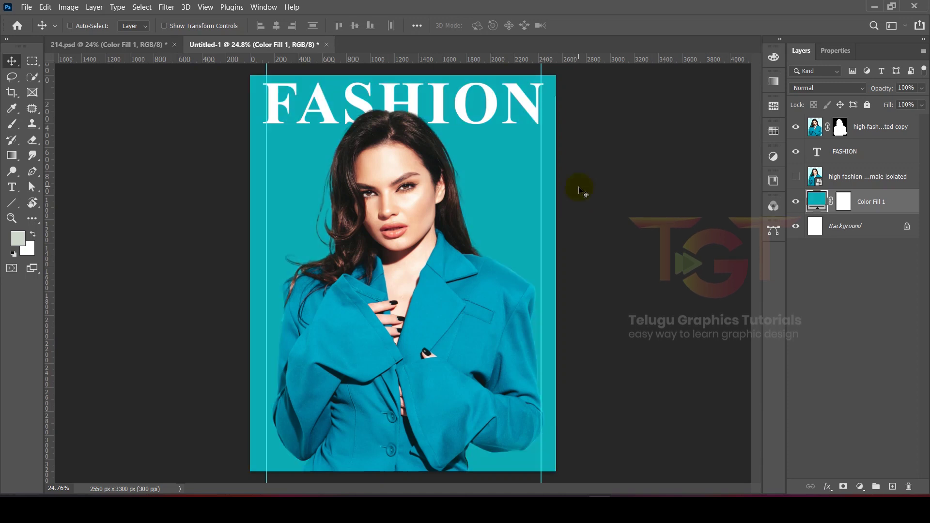
- Add a small, left-aligned 'Celeb Diets:' text line below the masthead
scroll(369, 189, "up", 1)
scroll(368, 189, "down", 1)
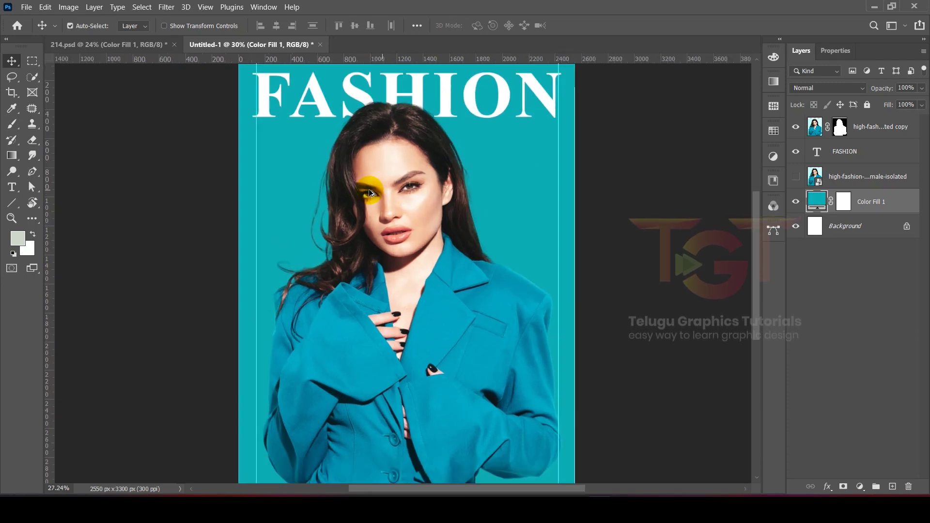
scroll(368, 189, "down", 1)
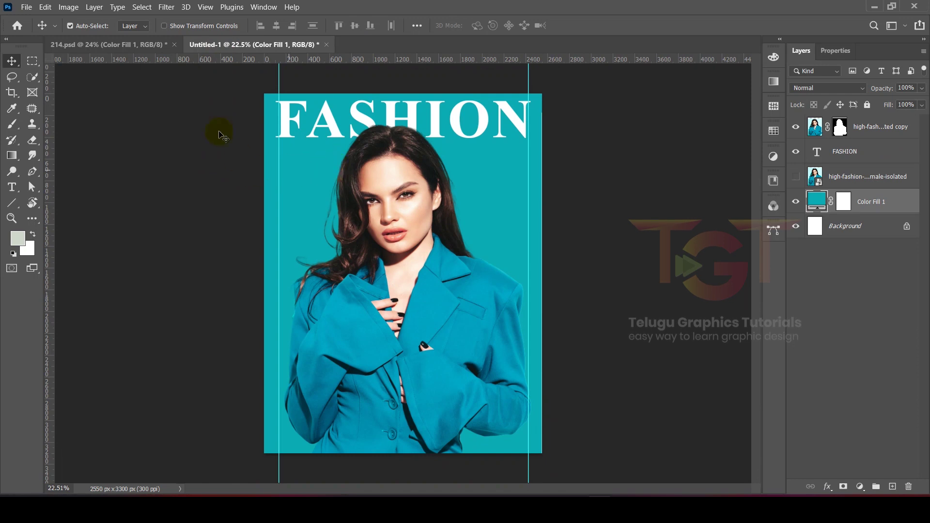
left_click(12, 188)
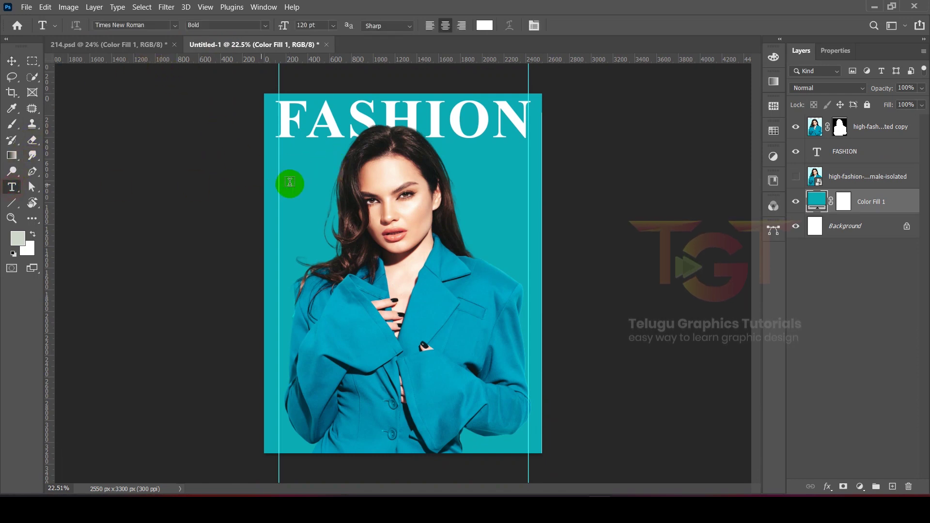
left_click(288, 187)
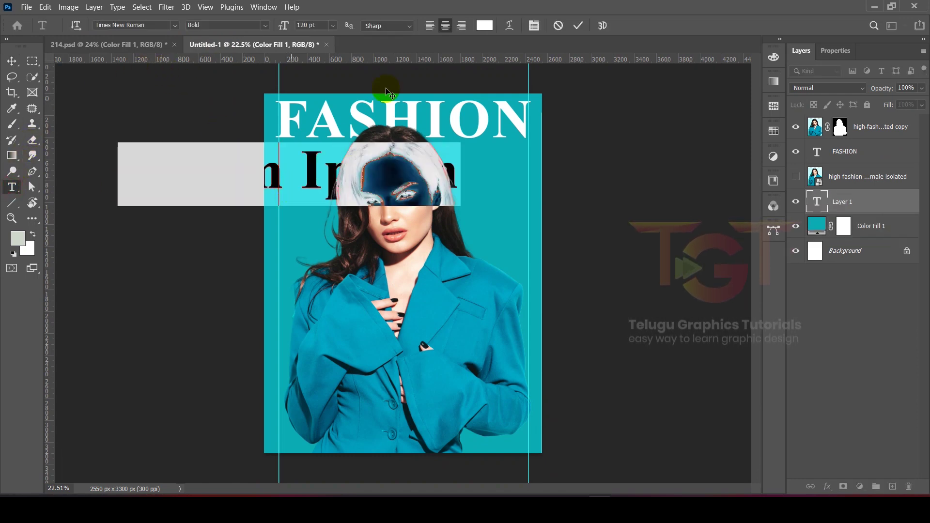
left_click(328, 173)
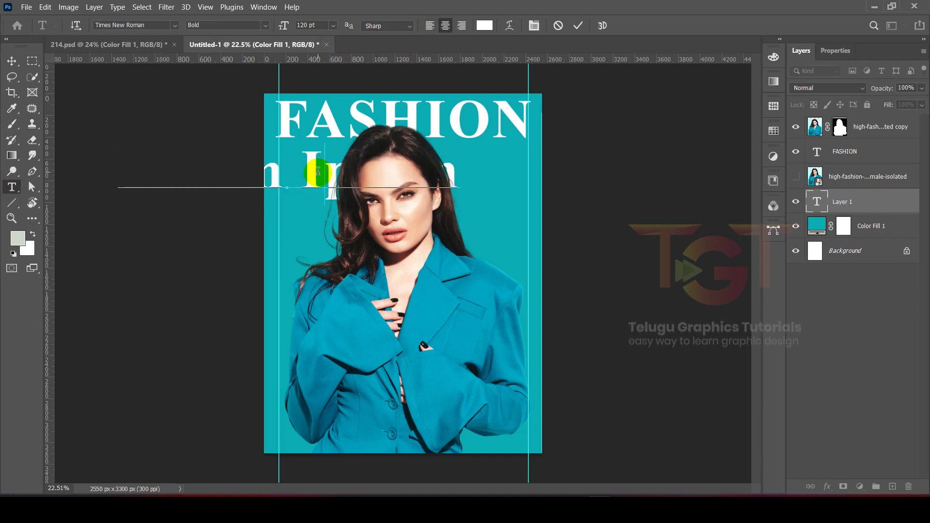
key("ctrl+a")
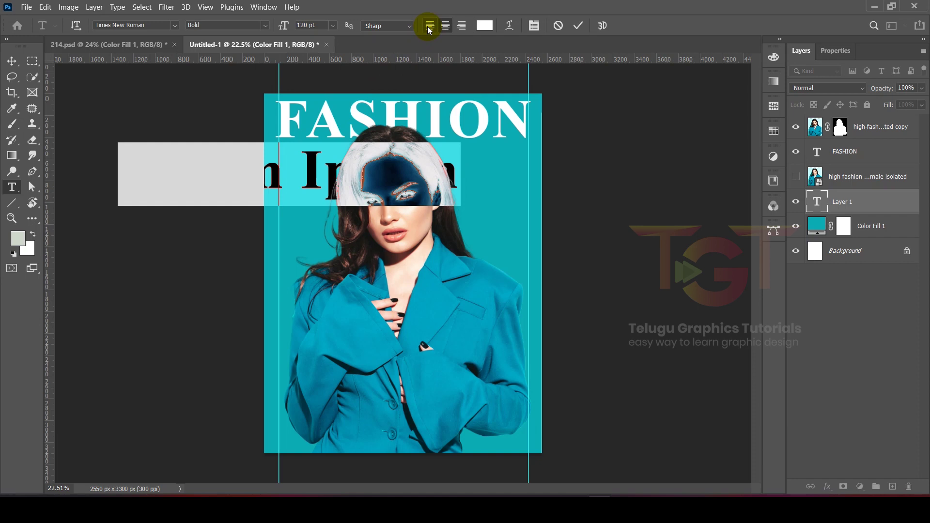
left_click(429, 26)
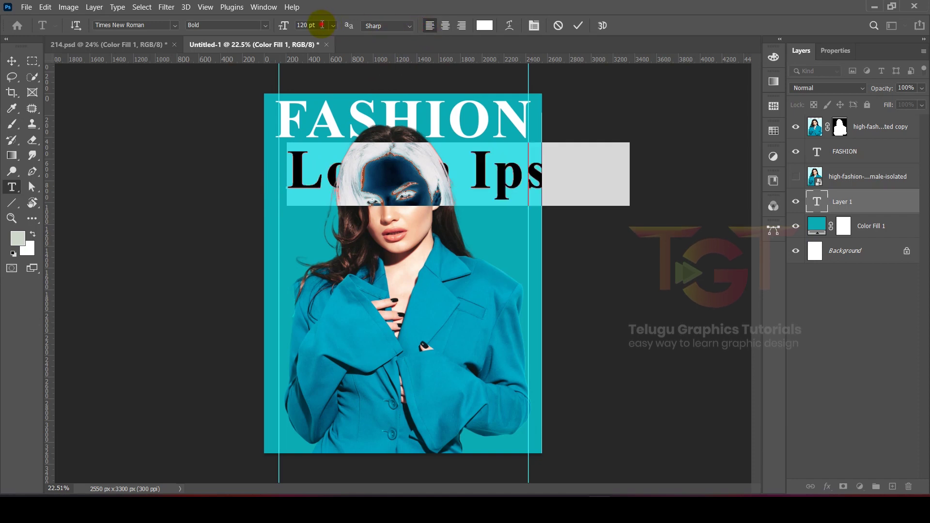
left_click(316, 24)
type("30")
key("Return")
type("Celeb Diets:")
left_click(12, 60)
- Move the Celeb Diets: layer to the top of the layer stack
scroll(301, 214, "up", 3)
mouse_move(872, 201)
left_mouse_down()
mouse_move(871, 104)
mouse_move(867, 122)
left_mouse_up()
scroll(328, 228, "down", 1)
scroll(328, 227, "up", 2)
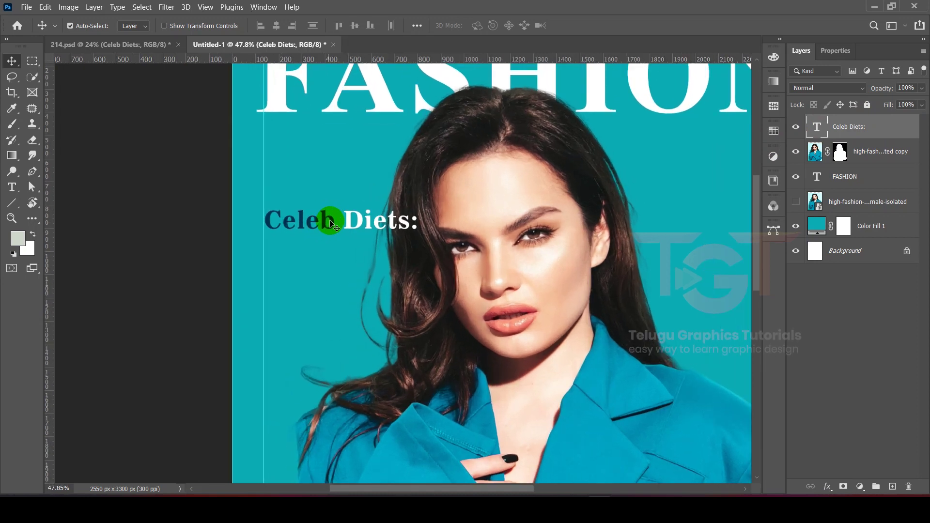
- Restyle the Celeb Diets: text with a different font
double_click(326, 228)
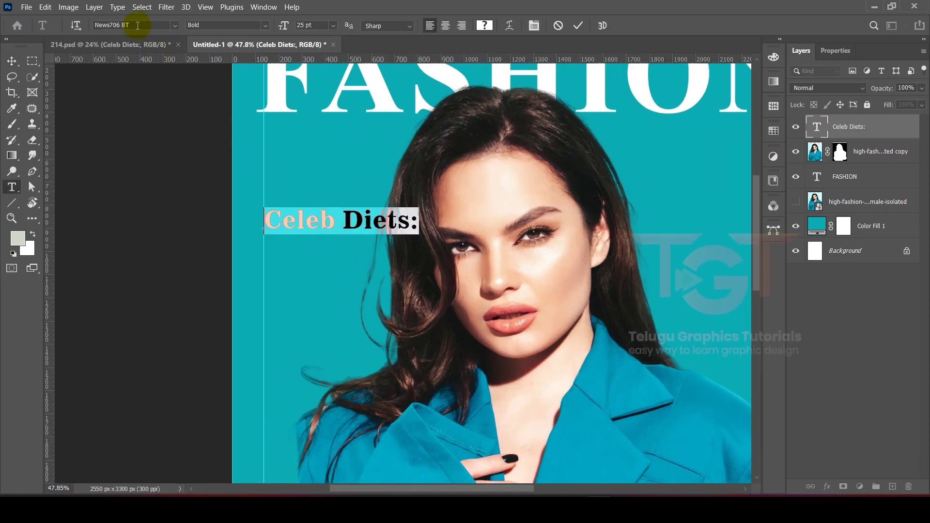
double_click(107, 24)
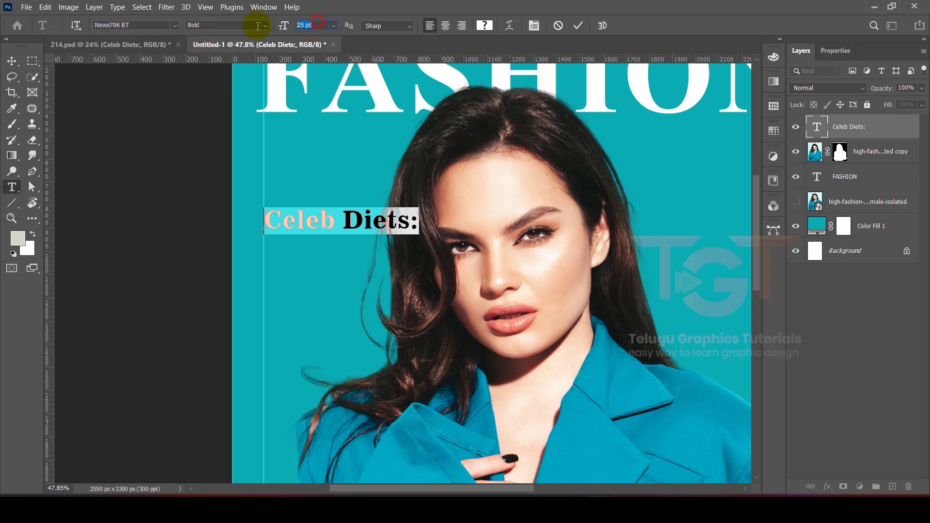
left_click(580, 26)
key("v")
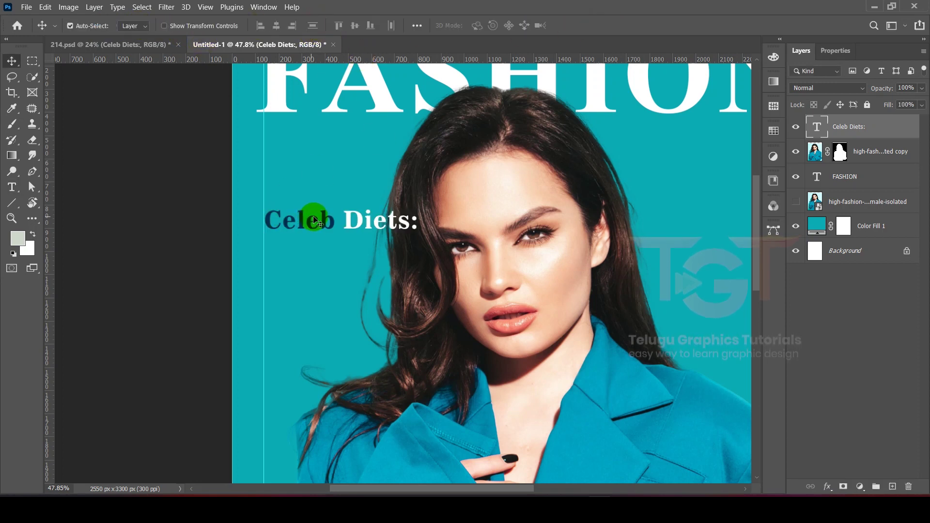
- Duplicate the line below, reword it to 'Fad & Fab', and align both lines
left_click_drag(325, 221, 324, 254, "alt")
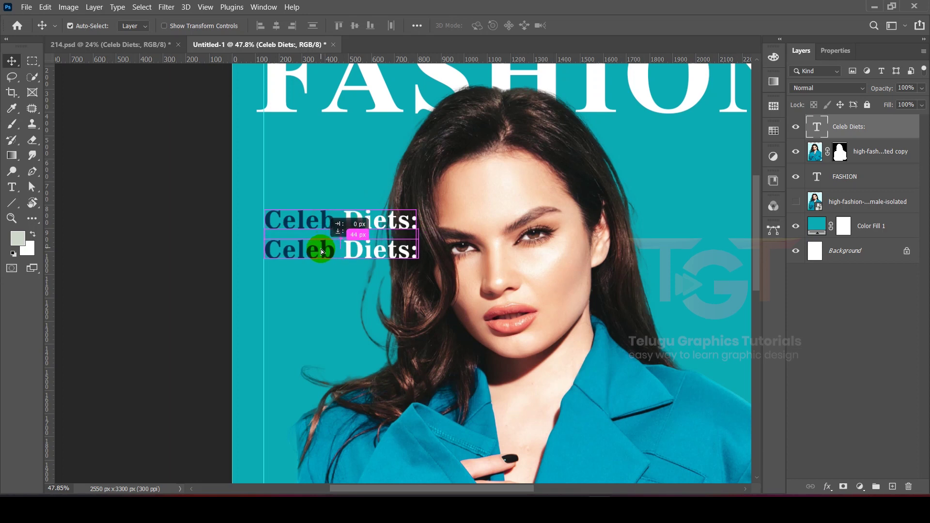
double_click(321, 252)
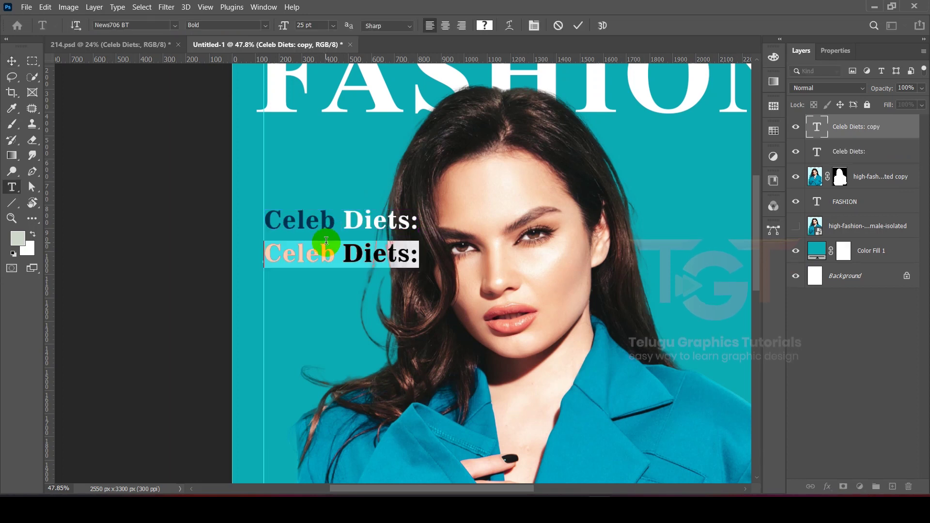
type("Fad & Fab")
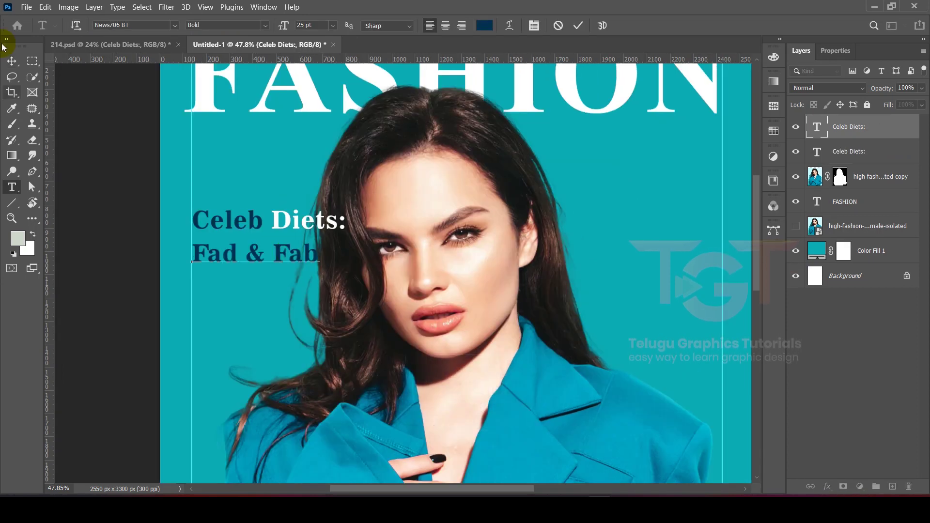
left_click(11, 61)
scroll(104, 176, "down", 2)
scroll(104, 177, "down", 2)
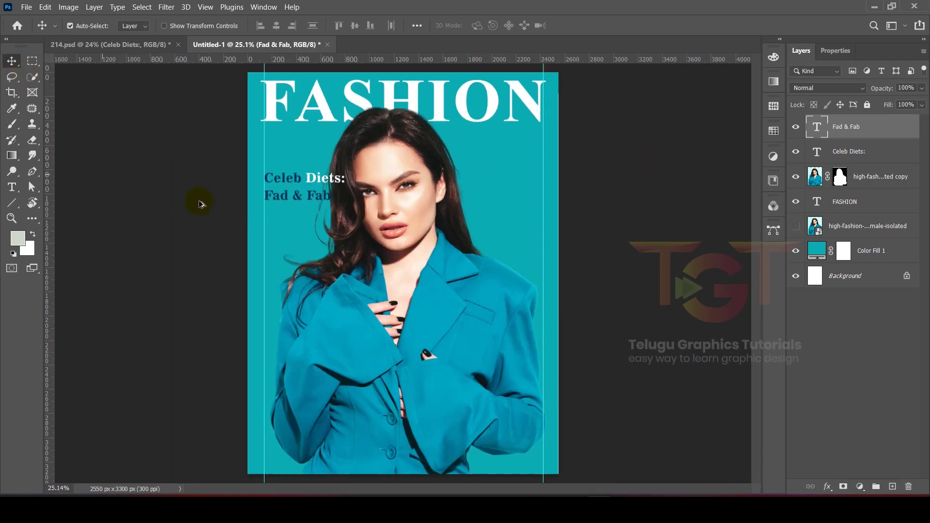
scroll(197, 202, "up", 3)
scroll(314, 190, "up", 1)
left_click_drag(359, 170, 359, 153)
left_click_drag(357, 199, 295, 205)
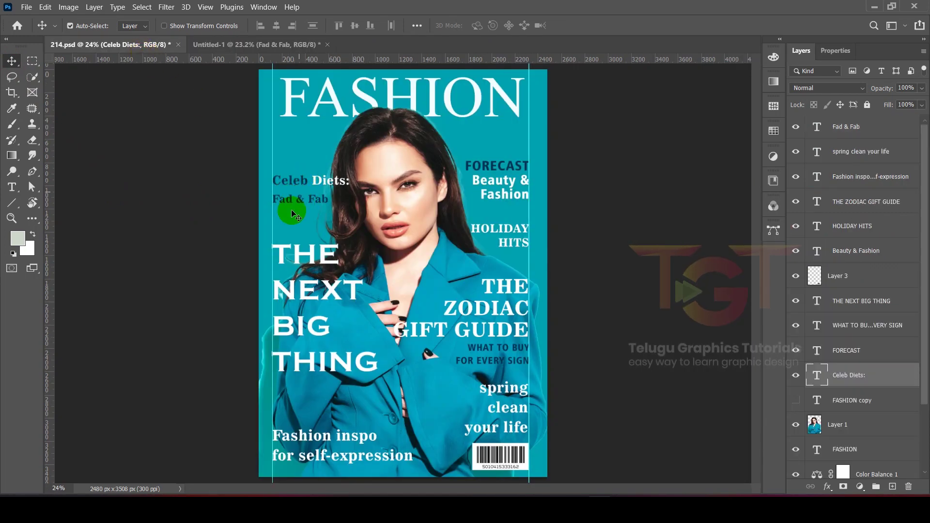
- Copy the FORECAST heading from 214.psd and paste it into the new cover
left_click(250, 44)
left_click(108, 44)
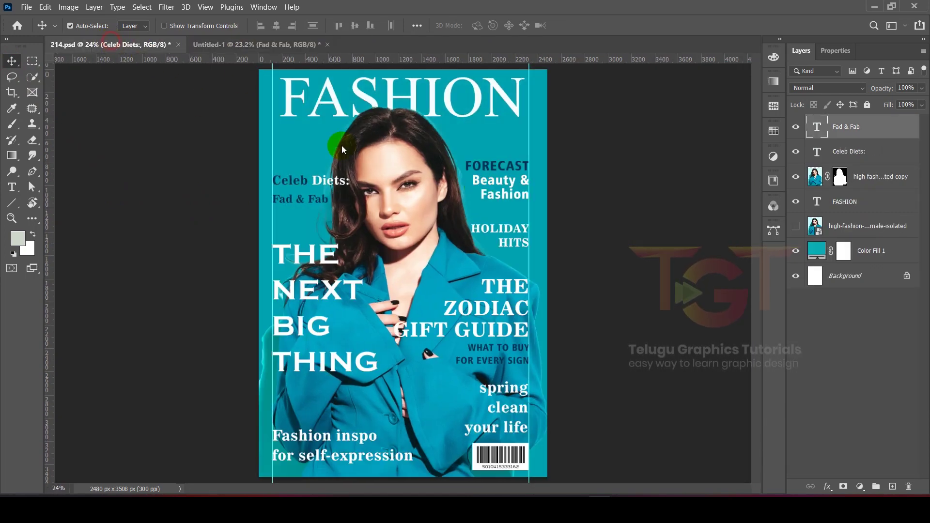
double_click(506, 167)
key("ctrl+c")
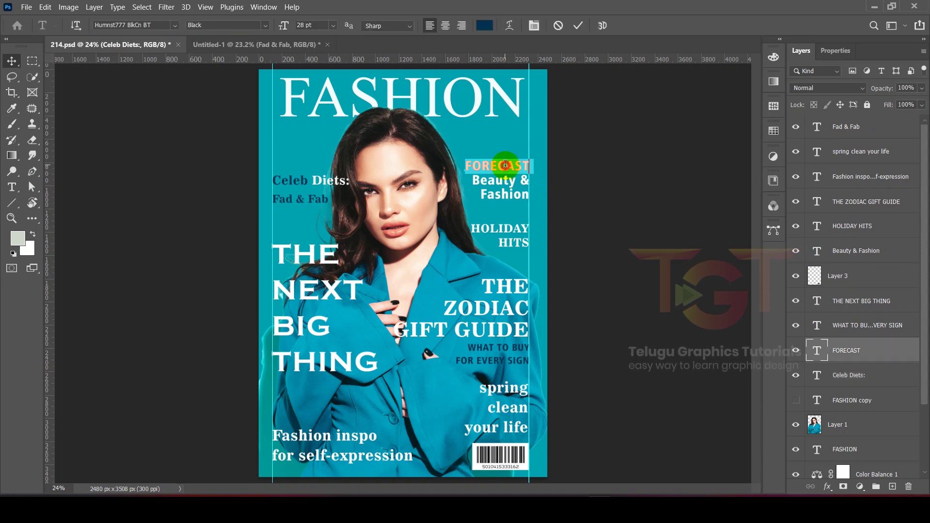
left_click(282, 44)
key("v")
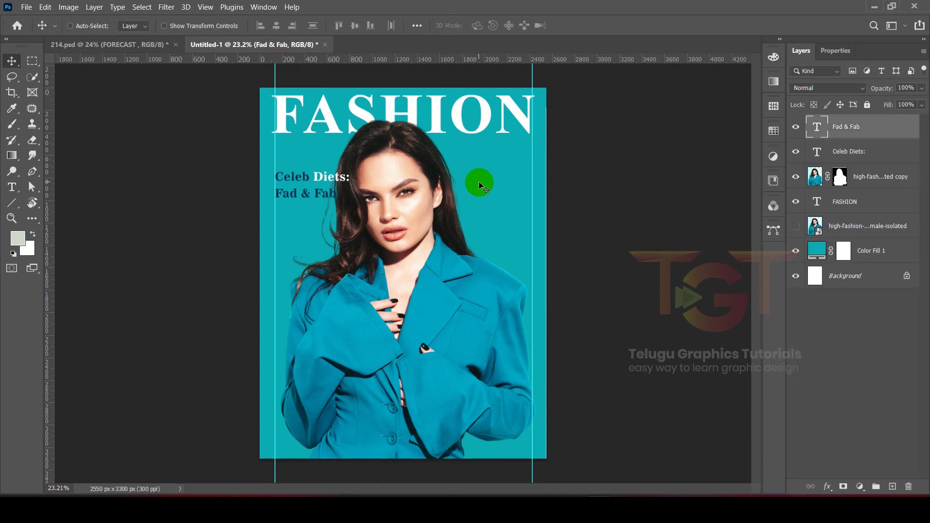
left_click(12, 187)
left_click(464, 181)
key("ctrl+v")
- Commit the FORECAST text and move it to the cover's top-right corner
double_click(498, 175)
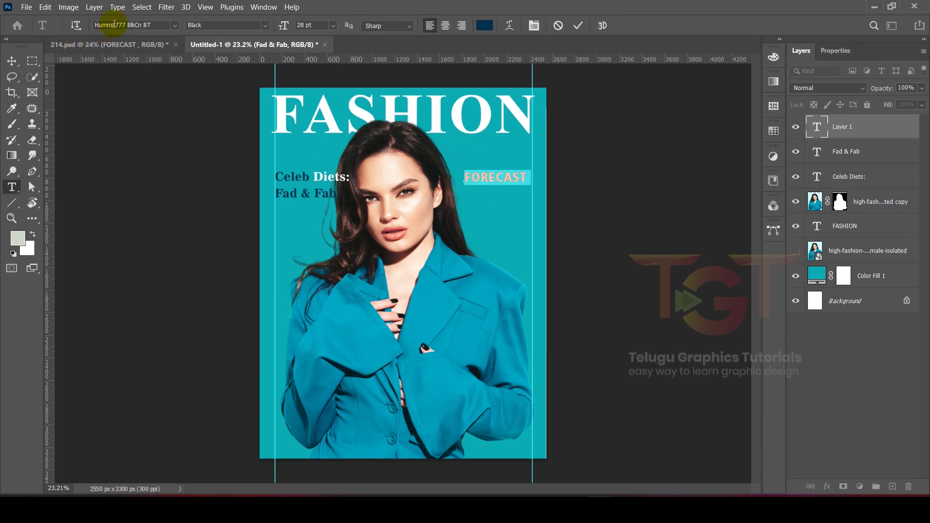
left_click(161, 25)
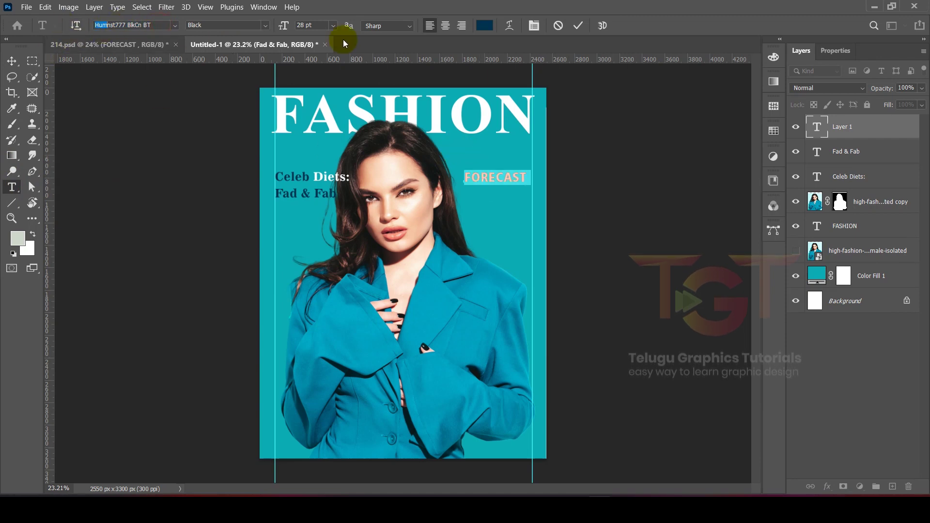
left_click(579, 25)
scroll(516, 156, "up", 2)
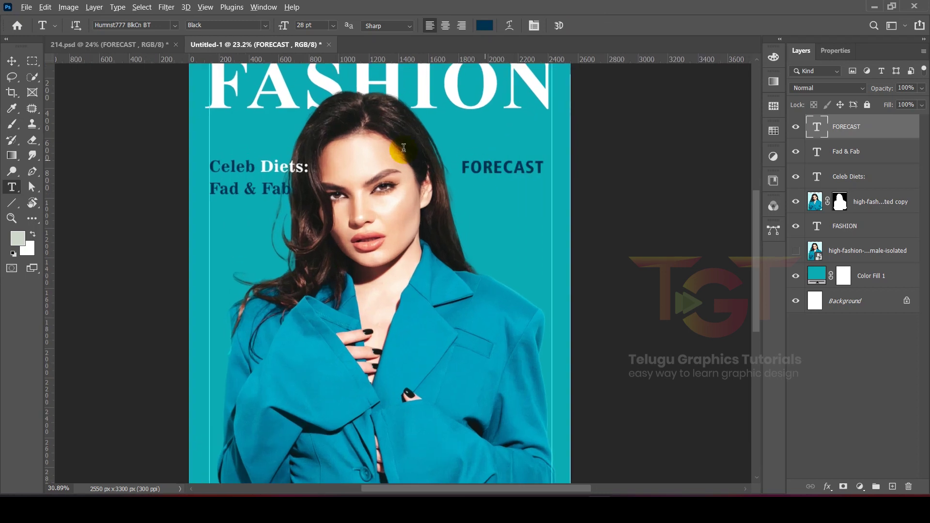
left_click(20, 63)
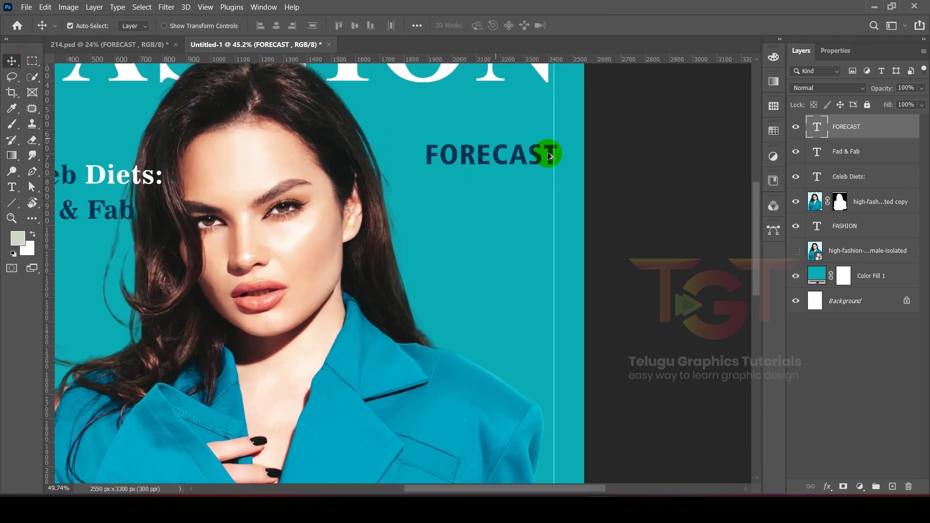
left_click_drag(507, 158, 499, 186)
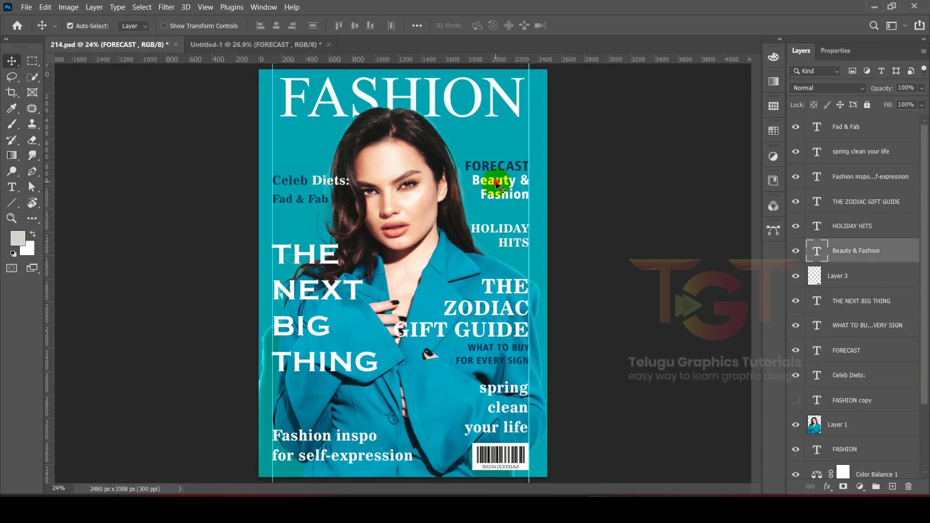
- Paste the Beauty & Fashion text from the reference and move it under FORECAST
double_click(497, 182)
key("ctrl+c")
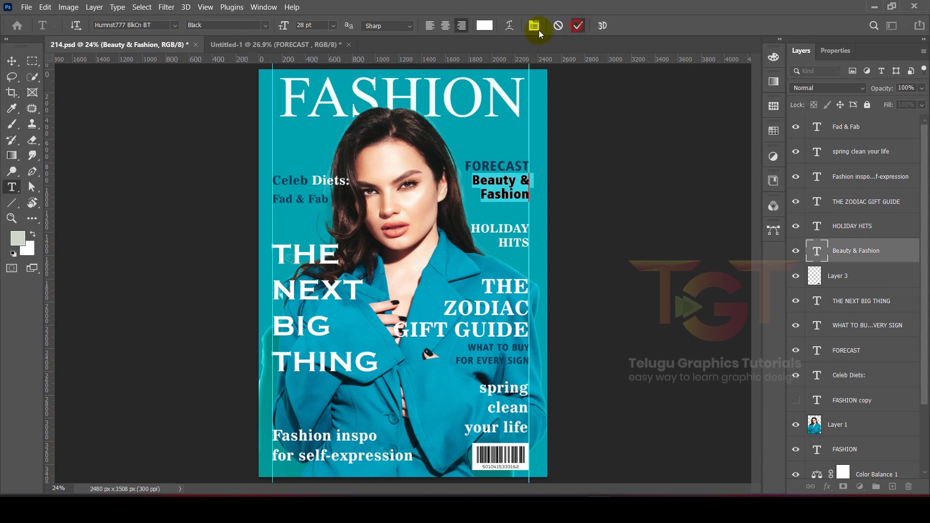
key("ctrl+Return")
left_click(261, 45)
left_click(12, 187)
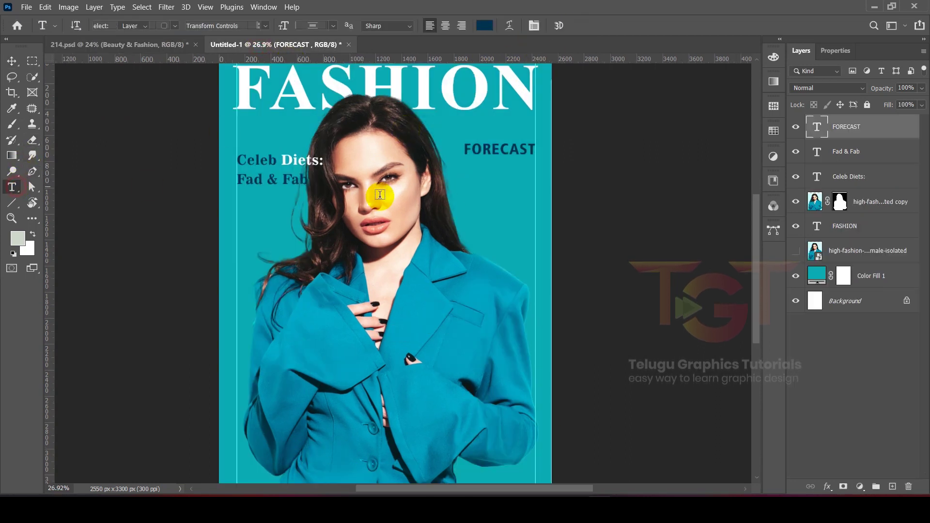
key("ctrl+v")
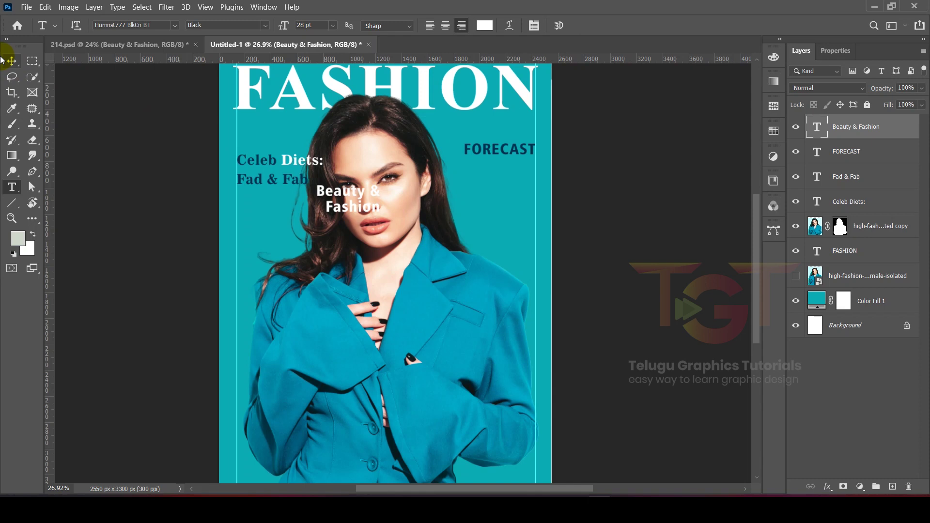
left_click_drag(353, 198, 560, 158)
scroll(492, 170, "up", 2)
scroll(492, 169, "up", 2)
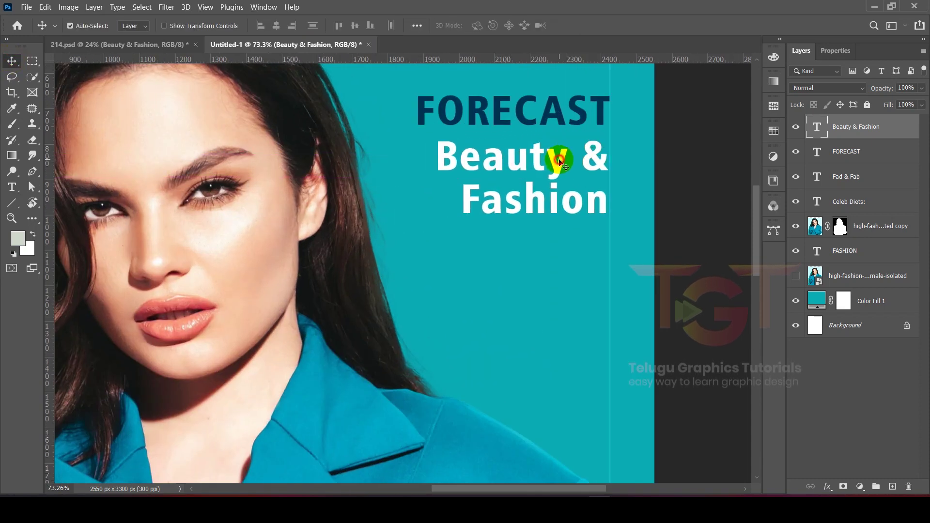
- Make Beauty & Fashion white, commit it, and nudge it slightly lower
double_click(533, 135)
left_click(483, 24)
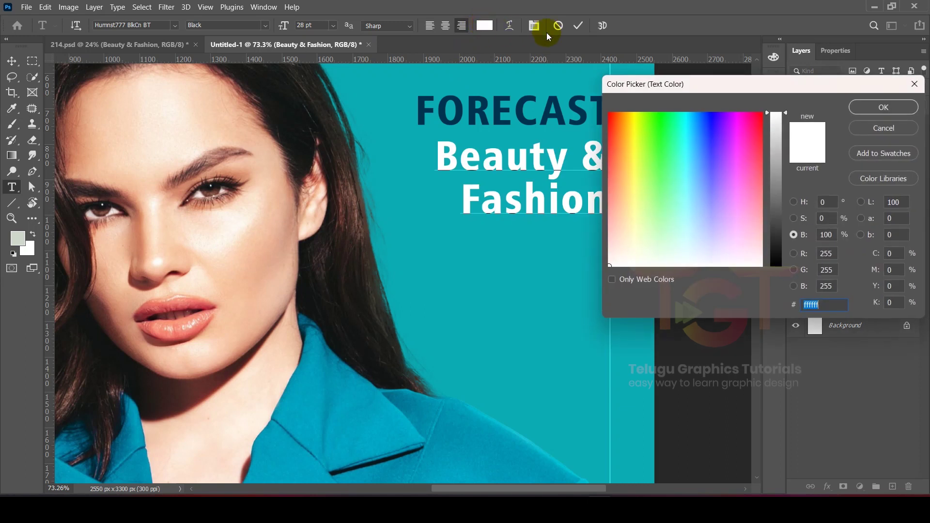
left_click(880, 103)
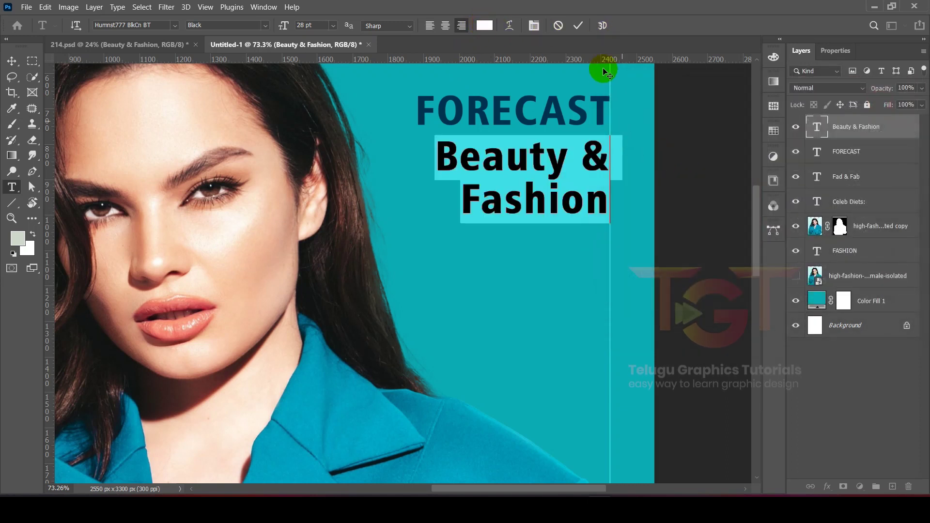
left_click(578, 26)
key("v")
left_click_drag(597, 150, 597, 168)
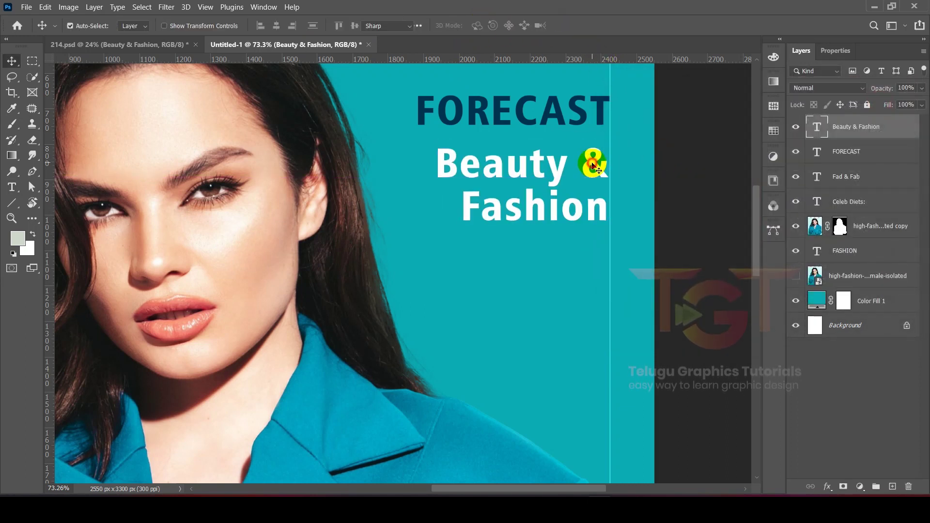
double_click(456, 153)
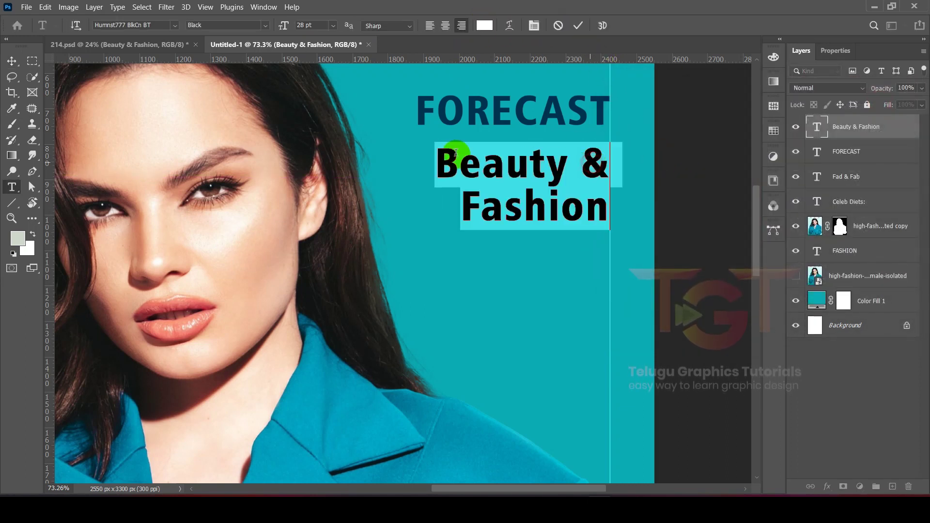
left_click(578, 26)
- Duplicate the Celeb Diets line and select its text for rewording
key("v")
key("ctrl+0")
double_click(307, 170)
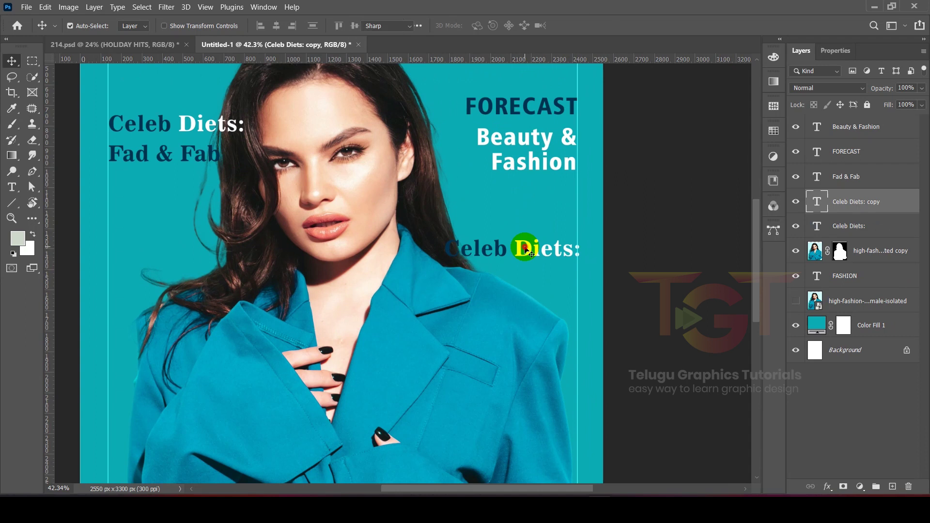
- Reword the line to a two-line, right-aligned, white HOLIDAYS HITS
type("HOLIDAYS")
key("Return")
type("HITS")
key("ctrl+a")
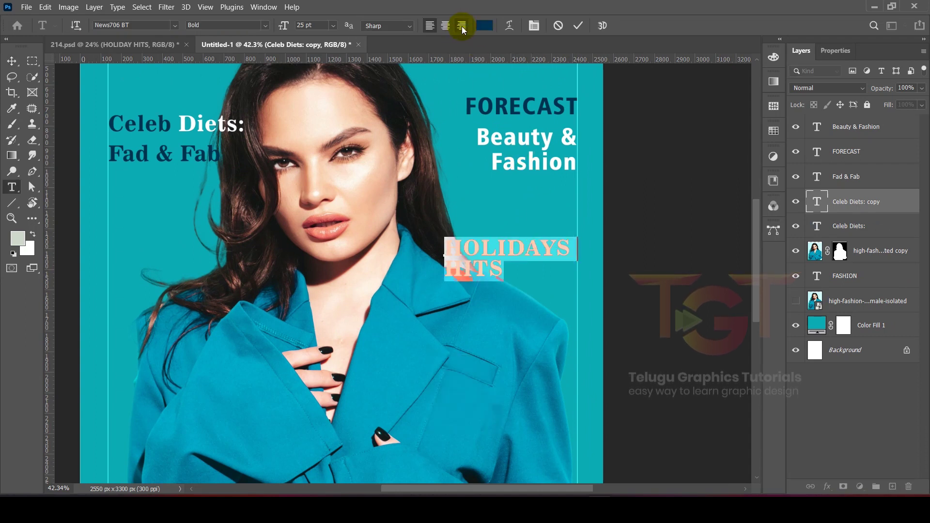
left_click(463, 28)
left_click(483, 27)
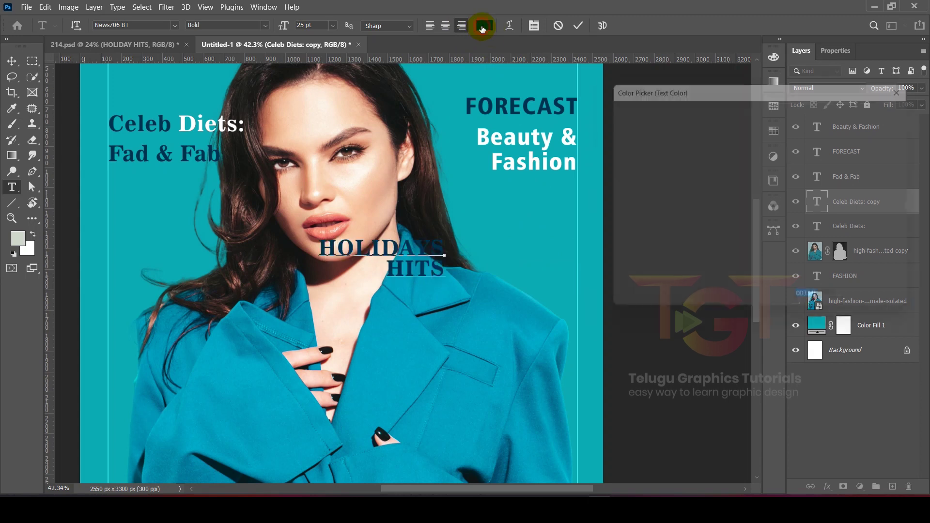
left_click(793, 202)
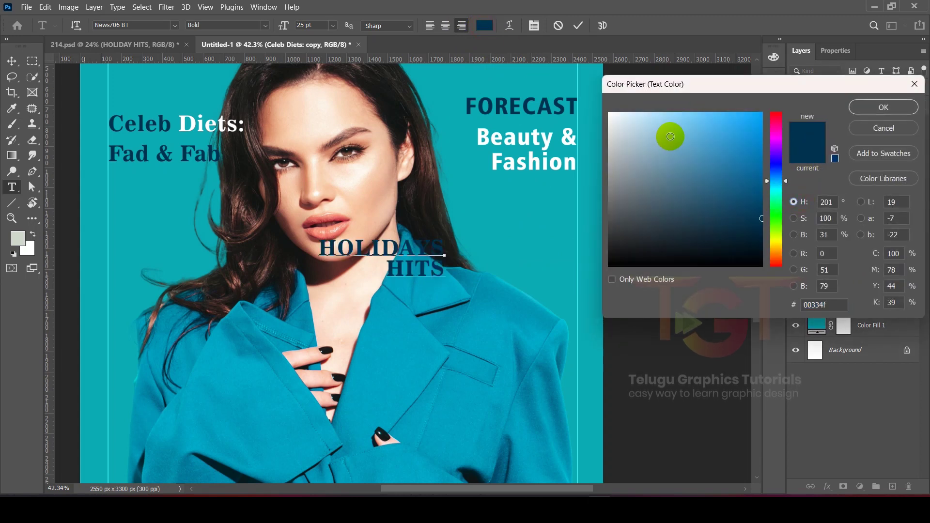
left_click_drag(671, 137, 602, 108)
left_click(853, 109)
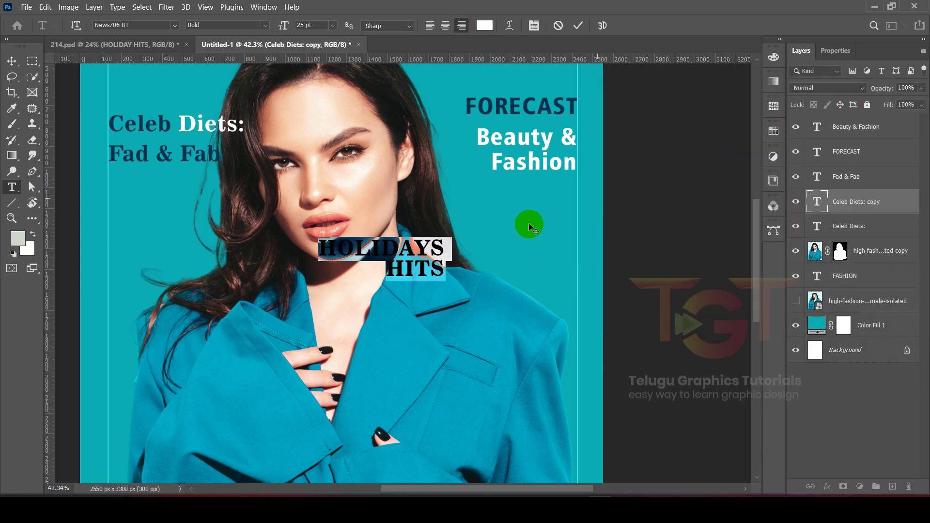
- Set HOLIDAYS HITS line spacing to 8, commit, and move it under Beauty & Fashion
left_click(835, 51)
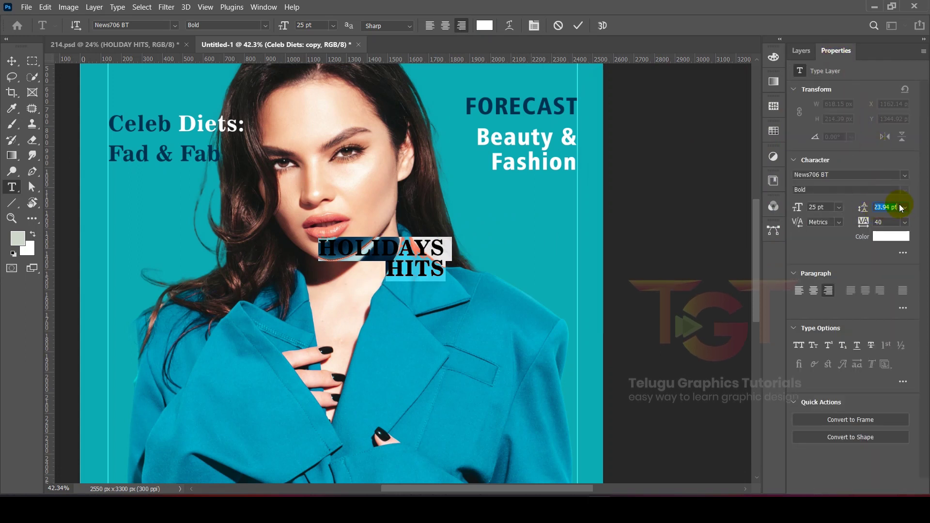
type("28")
key("Return")
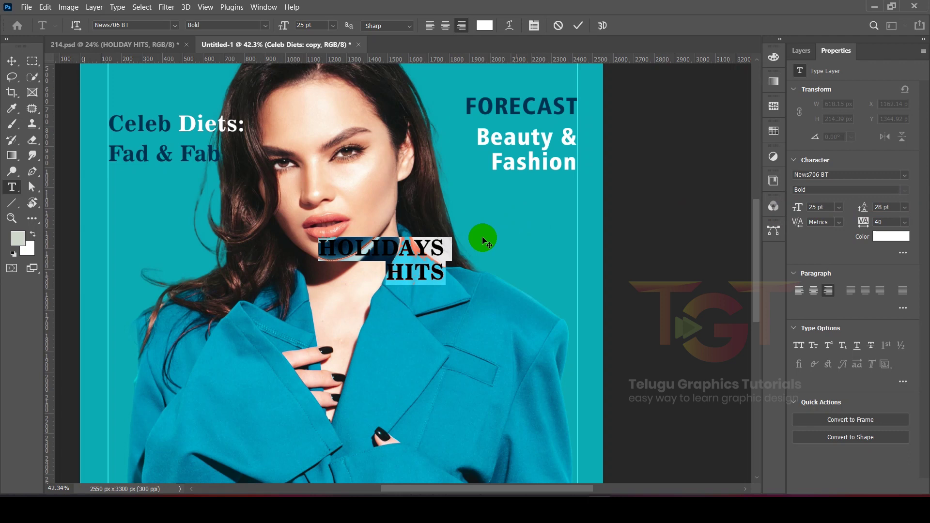
left_click(578, 26)
key("v")
left_click_drag(436, 247, 556, 224)
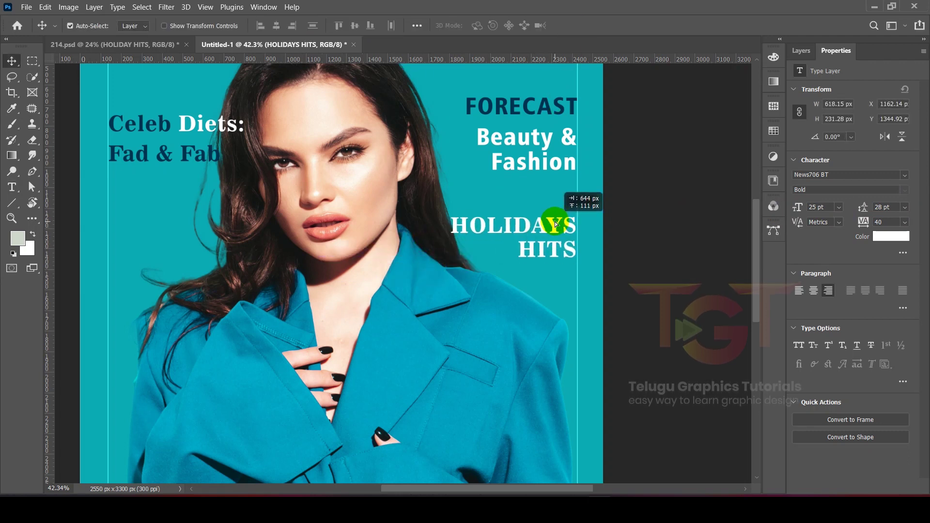
scroll(557, 224, "down", 5)
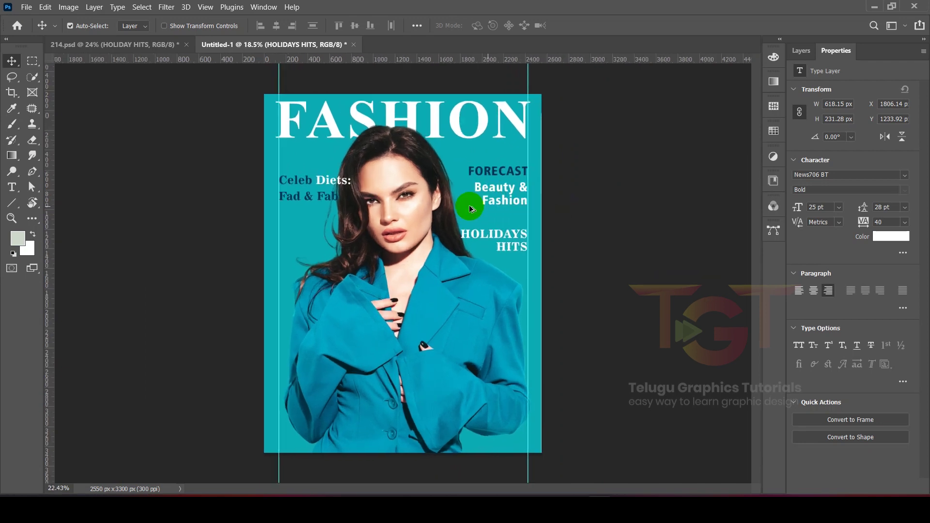
left_click(146, 45)
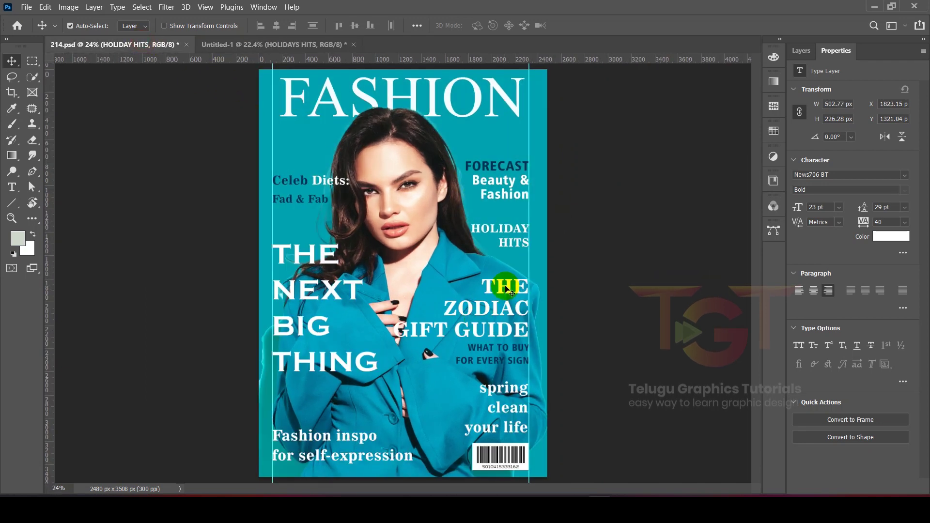
- Copy THE NEXT BIG THING from the reference and paste it on the new cover's left
double_click(323, 264)
key("ctrl+c")
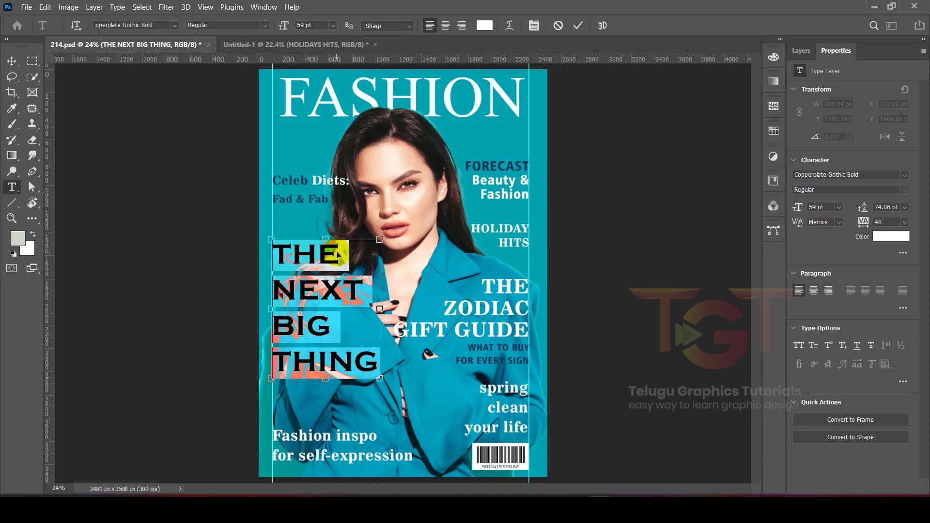
left_click(583, 26)
key("ctrl+Tab")
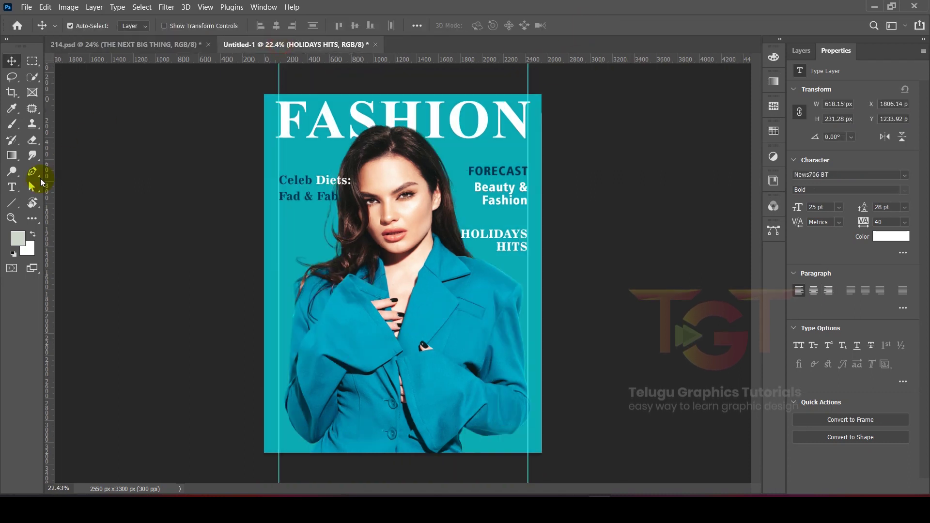
left_click(292, 275)
key("ctrl+v")
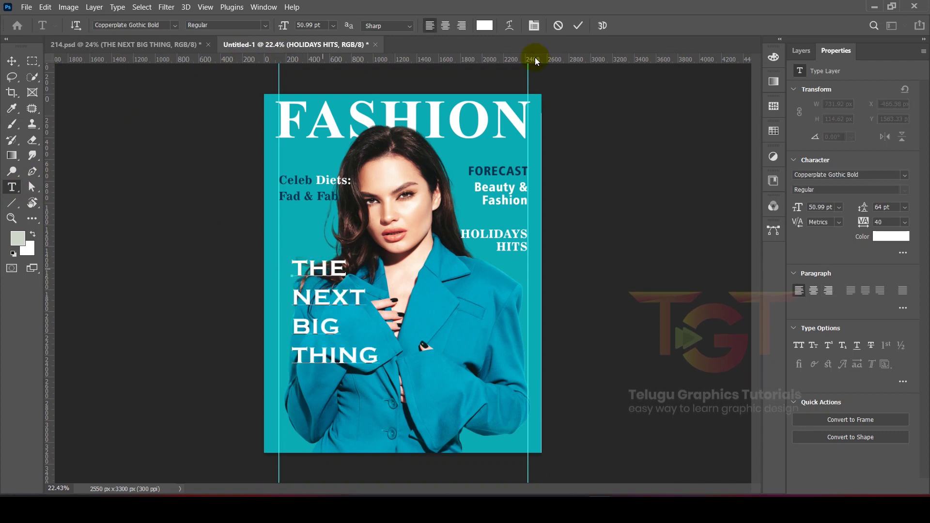
key("ctrl+a")
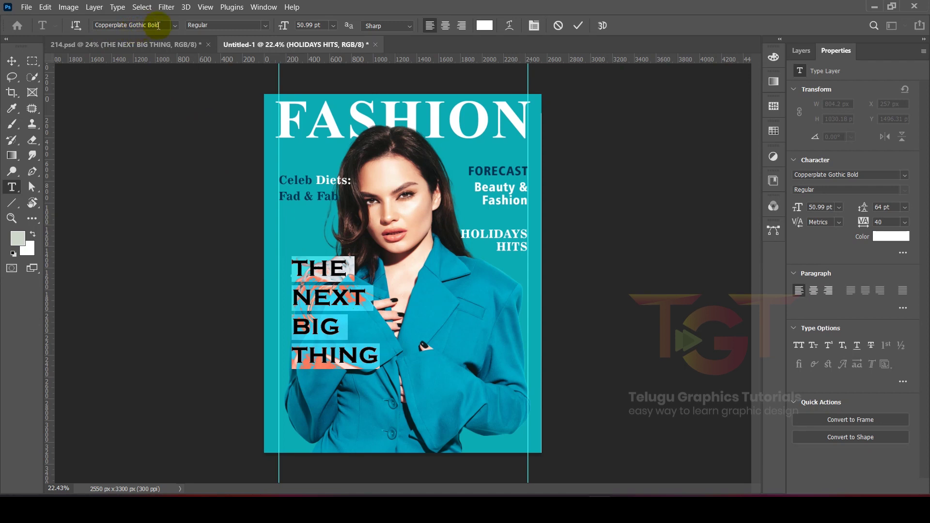
- Set the headline to 50 pt with 64 pt leading and tracking 35
left_click(326, 23)
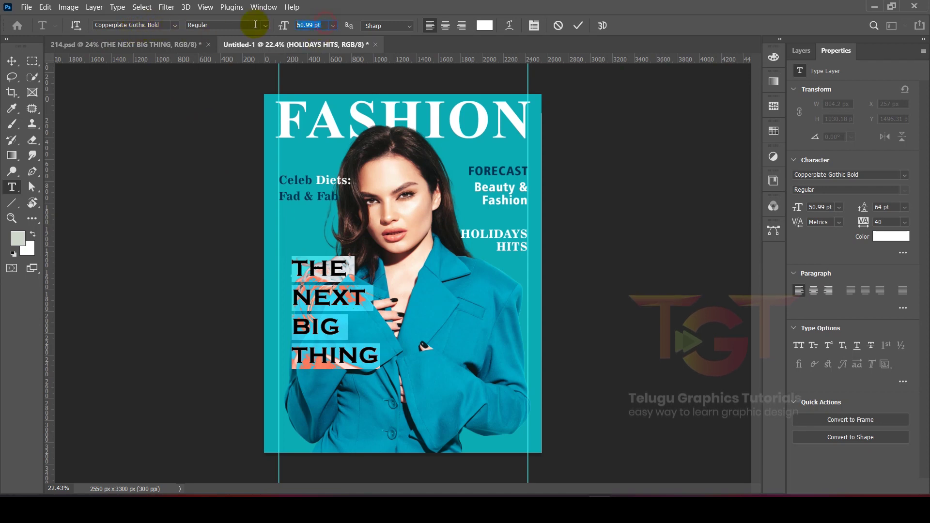
type("50")
key("Return")
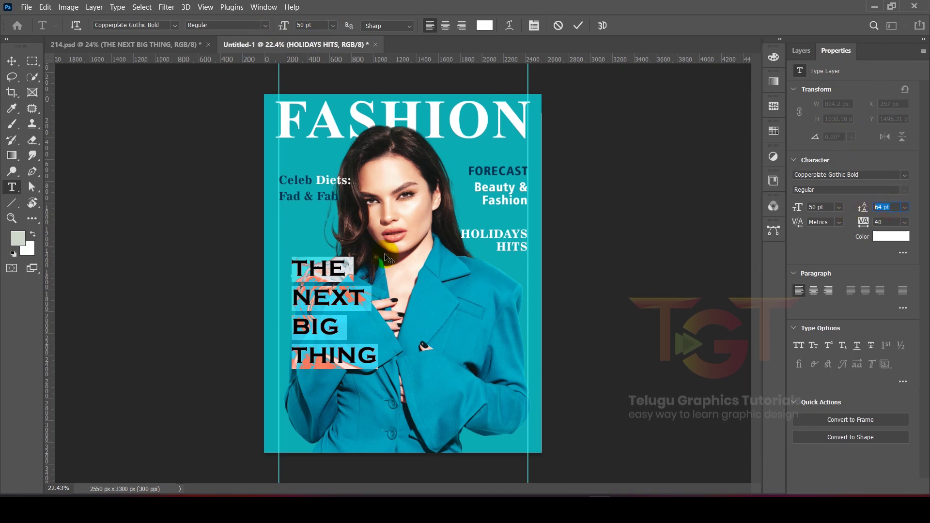
left_click_drag(864, 207, 883, 219)
type("64")
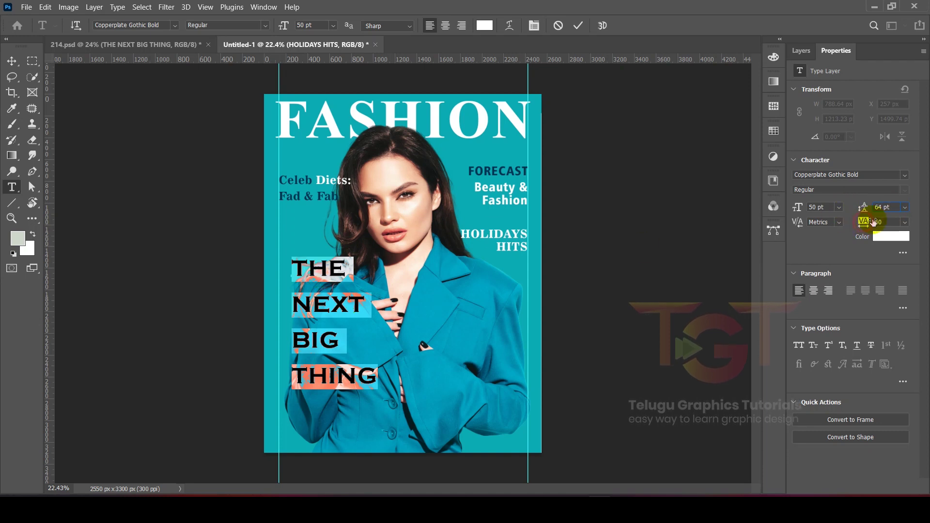
left_click_drag(868, 221, 881, 221)
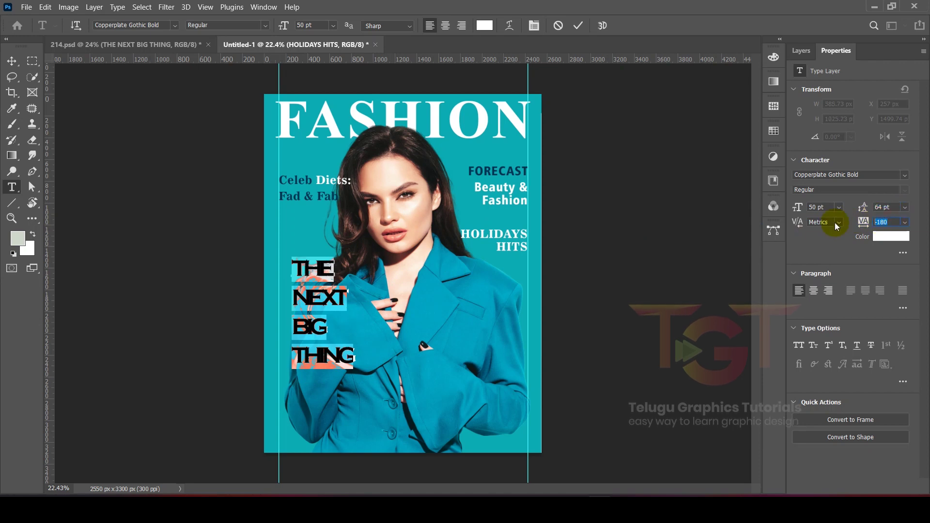
type("35")
key("Return")
left_click(588, 25)
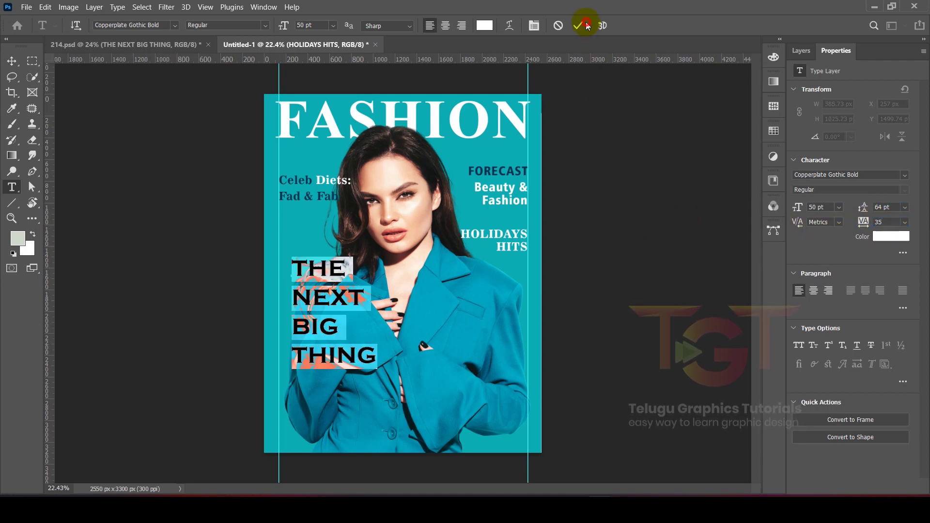
- Move THE NEXT BIG THING to the cover's left edge
scroll(285, 285, "up", 3)
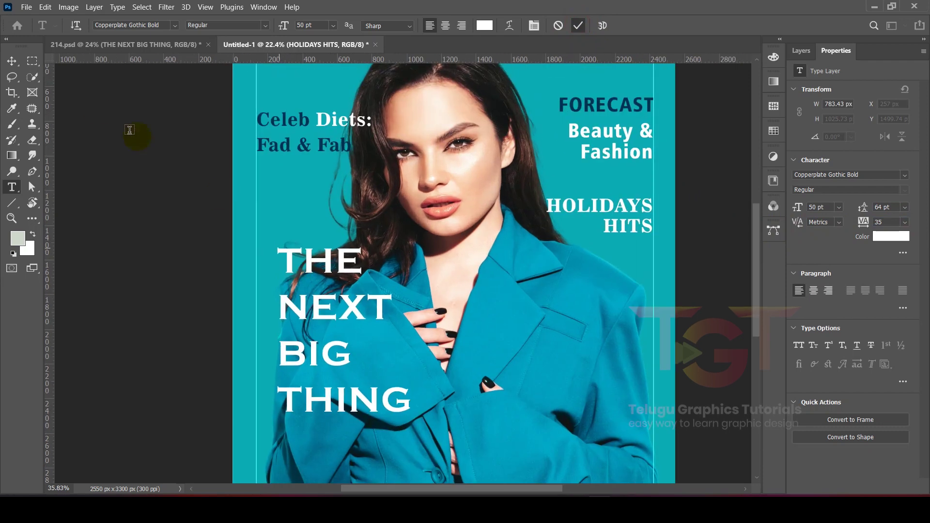
left_click(12, 60)
scroll(244, 213, "down", 2)
left_click_drag(274, 245, 258, 253)
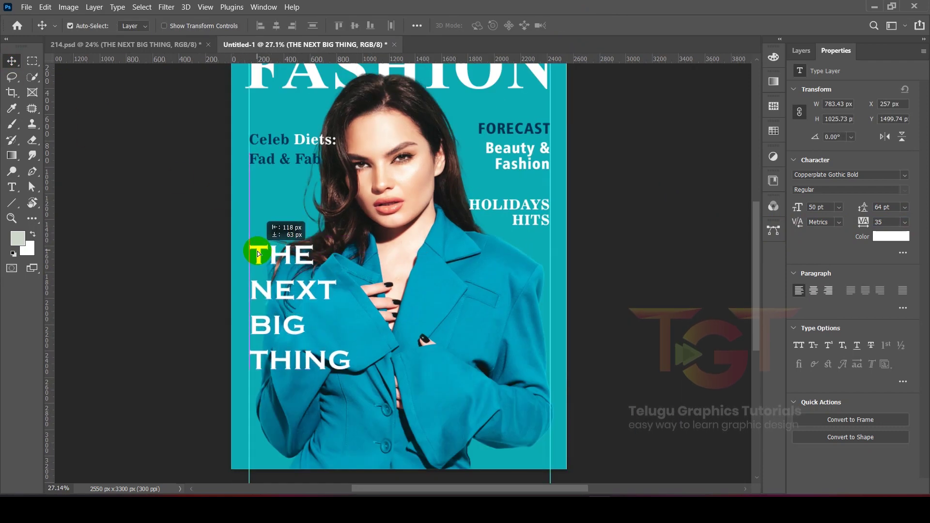
left_click(282, 142)
scroll(232, 127, "down", 2)
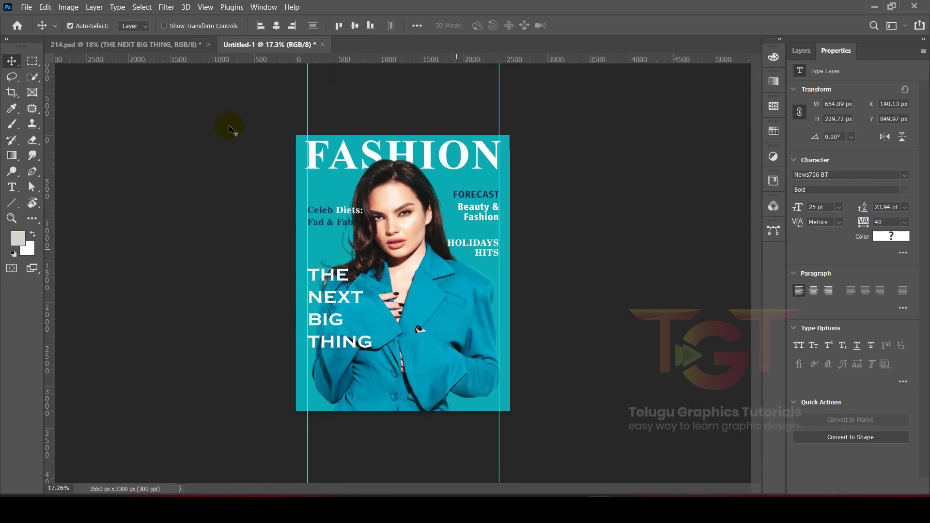
left_click(177, 47)
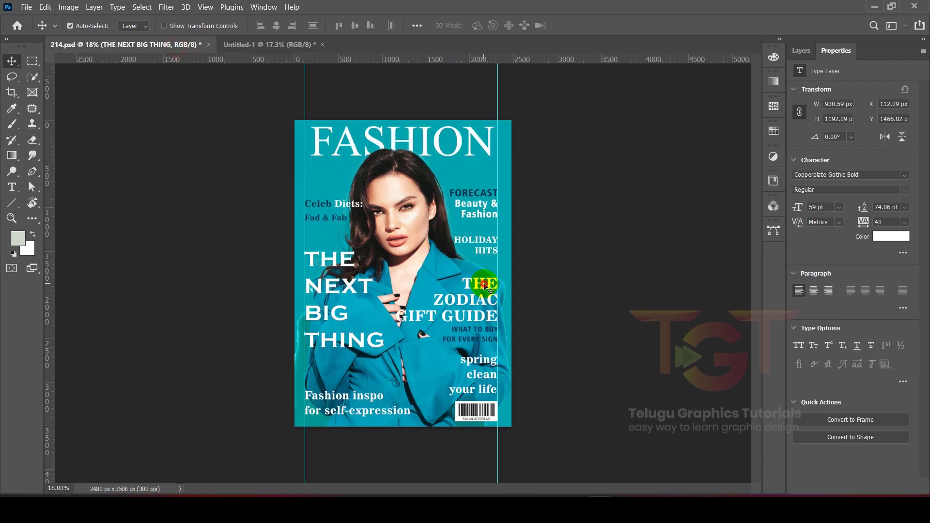
- Copy THE ZODIAC GIFT GUIDE from the reference and paste it into the new cover
double_click(488, 287)
key("ctrl+c")
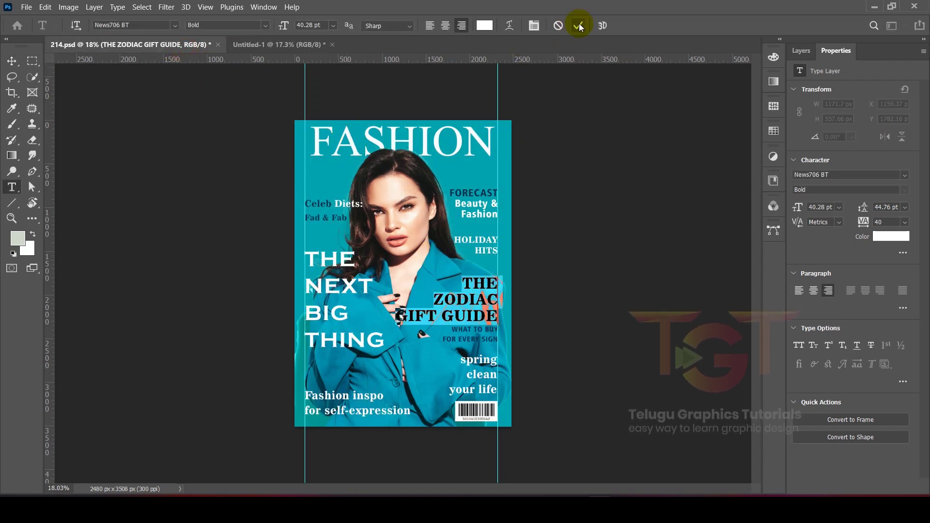
left_click(580, 27)
key("ctrl+Tab")
key("ctrl+v")
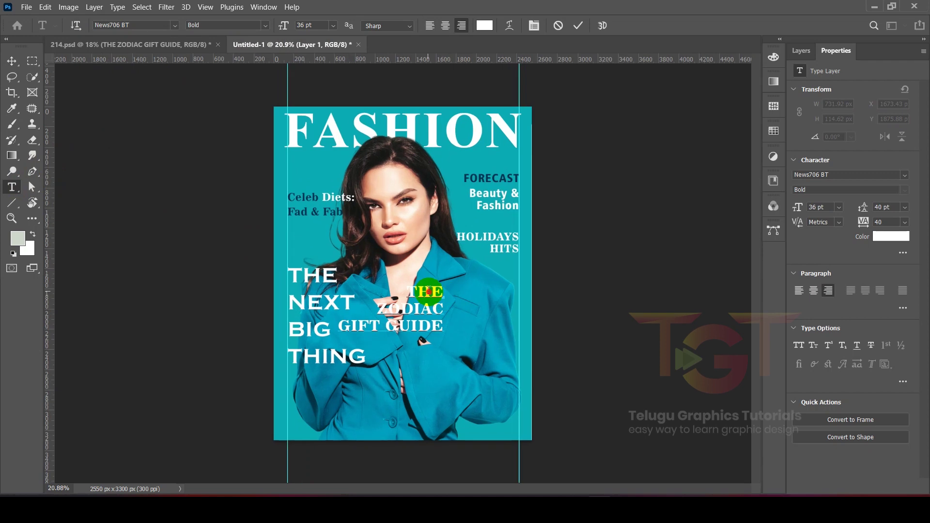
key("ctrl+a")
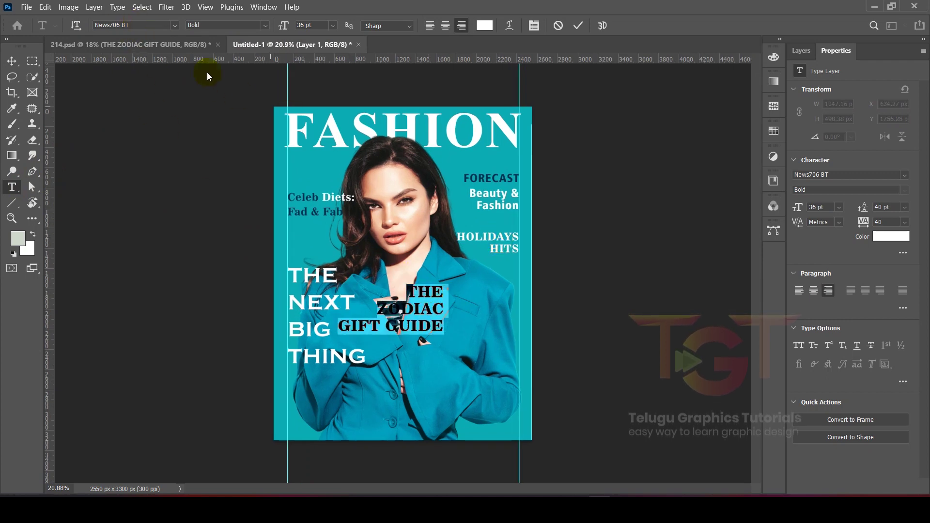
left_click(587, 31)
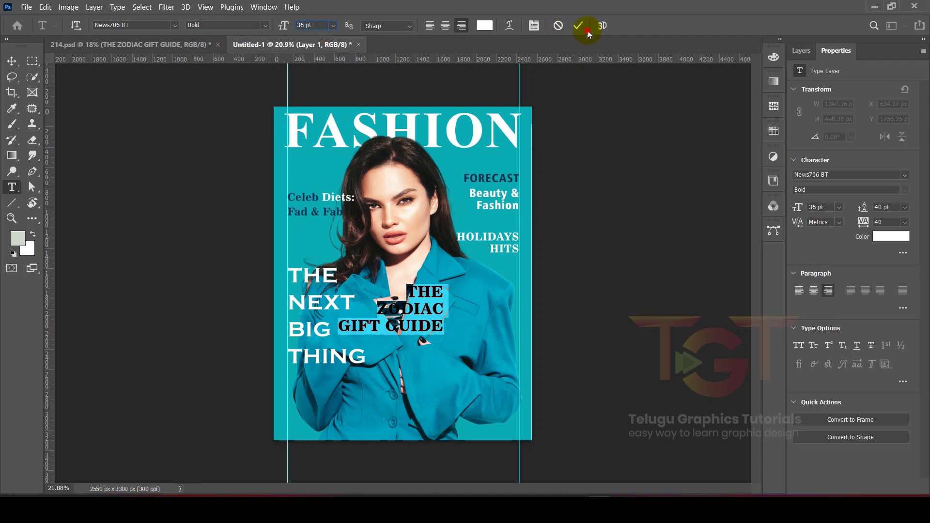
left_click(12, 61)
- Move the gift guide to the right edge and widen its leading to 46 pt
left_click_drag(423, 296, 498, 298)
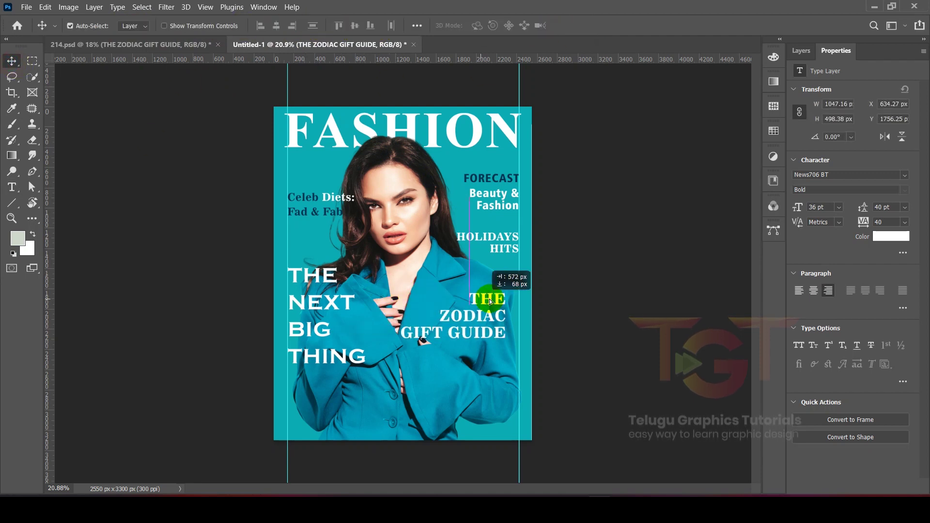
double_click(498, 297)
left_click_drag(862, 208, 865, 210)
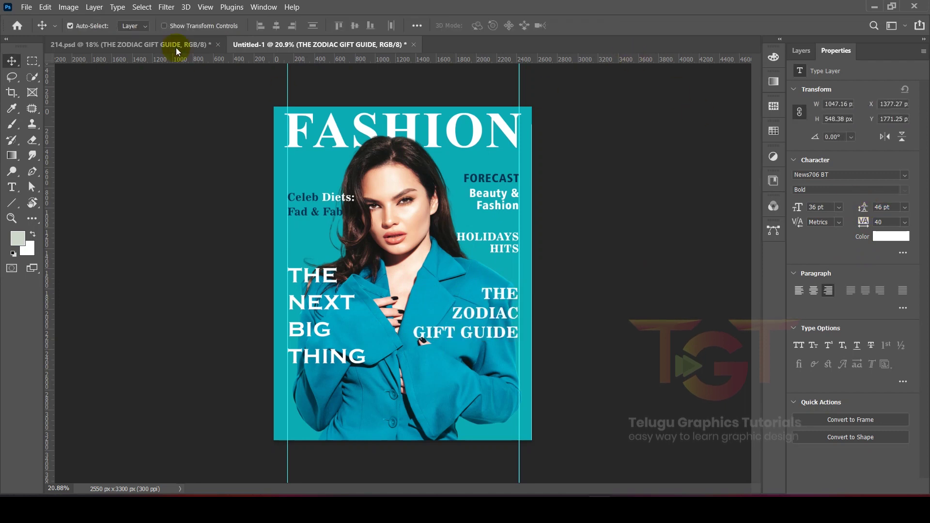
left_click(194, 44)
- Paste 'spring clean your life' from the reference onto the new cover's right side
key("v")
left_click(474, 359)
double_click(473, 356)
key("ctrl+c")
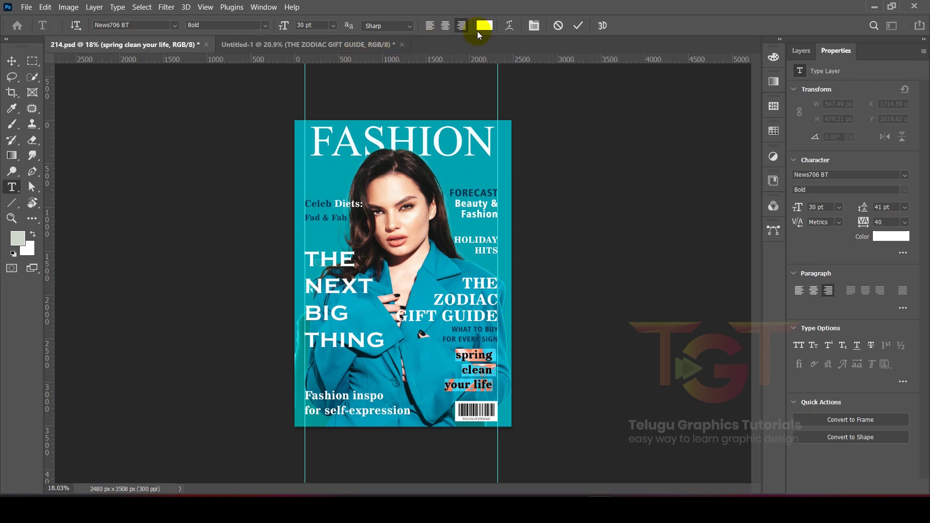
left_click(333, 44)
key("v")
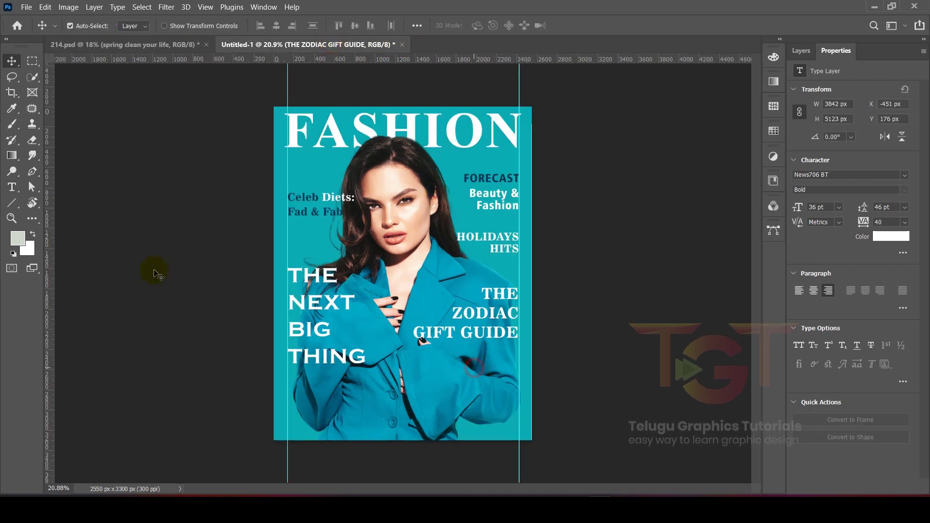
left_click(426, 346)
left_click(411, 380)
key("ctrl+v")
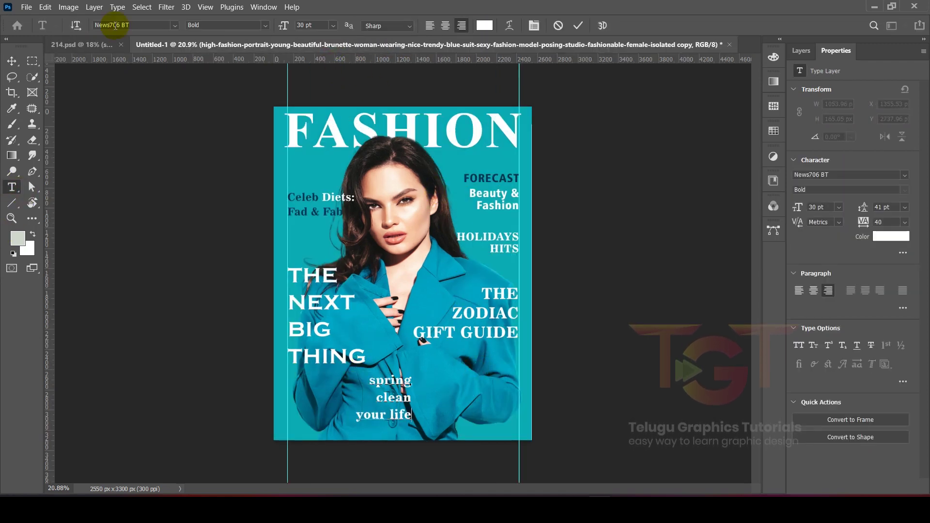
left_click(578, 25)
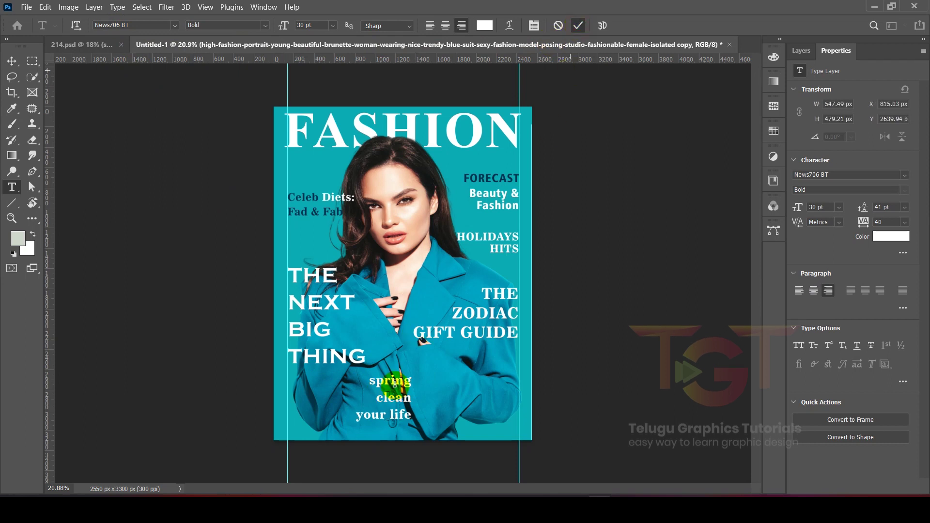
left_click(12, 61)
mouse_move(403, 384)
left_mouse_down()
mouse_move(503, 361)
mouse_move(358, 398)
left_mouse_up()
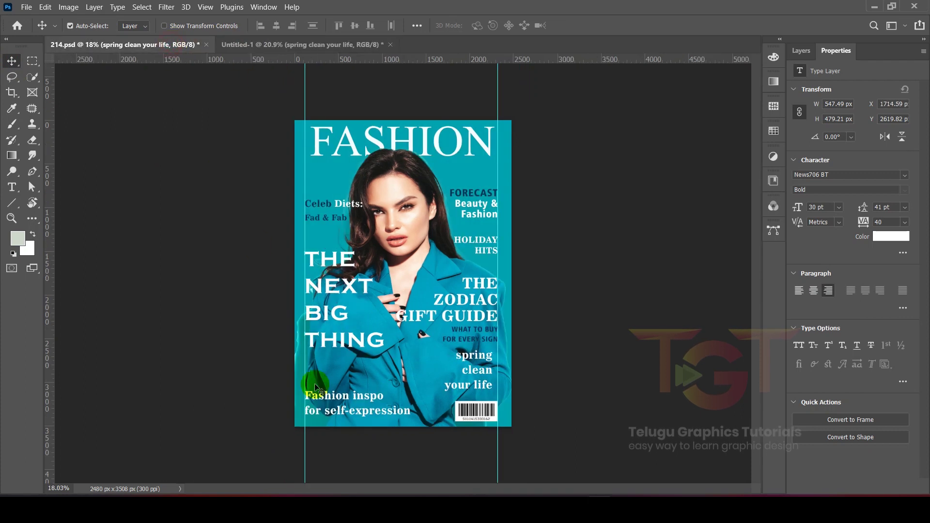
- Add 'Fashion inspo for self-expression' at the lower left, then pick the barcode in 214.psd
double_click(358, 400)
key("ctrl+c")
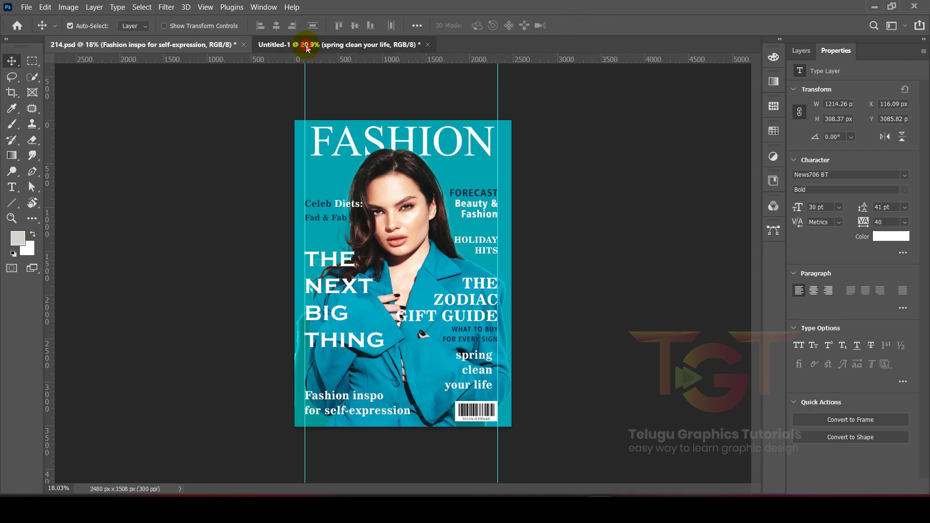
left_click(340, 44)
left_click_drag(488, 359, 338, 389)
double_click(338, 389)
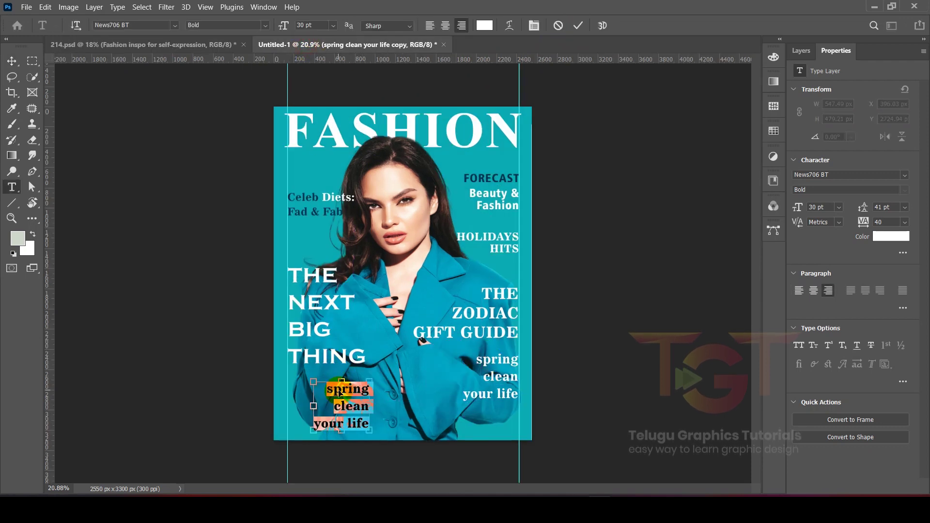
key("ctrl+v")
left_click(578, 25)
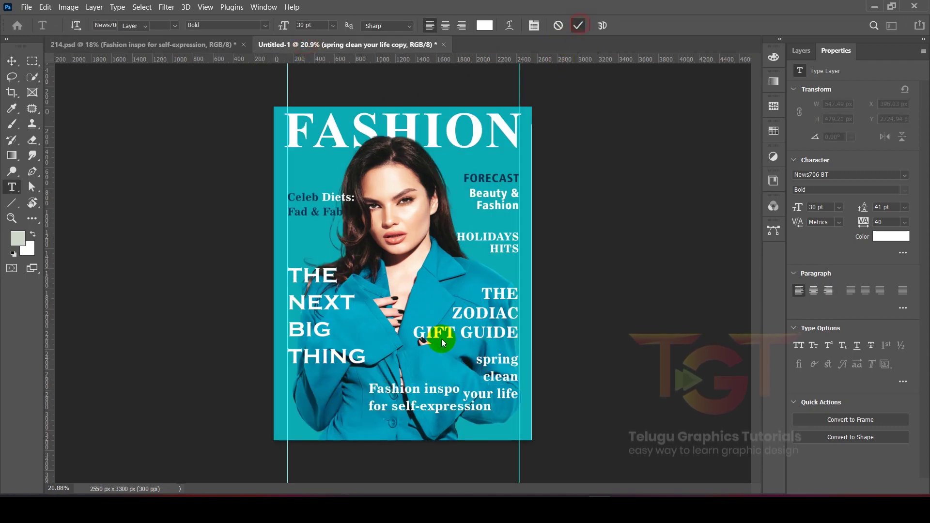
left_click_drag(373, 398, 294, 411)
left_click(189, 45)
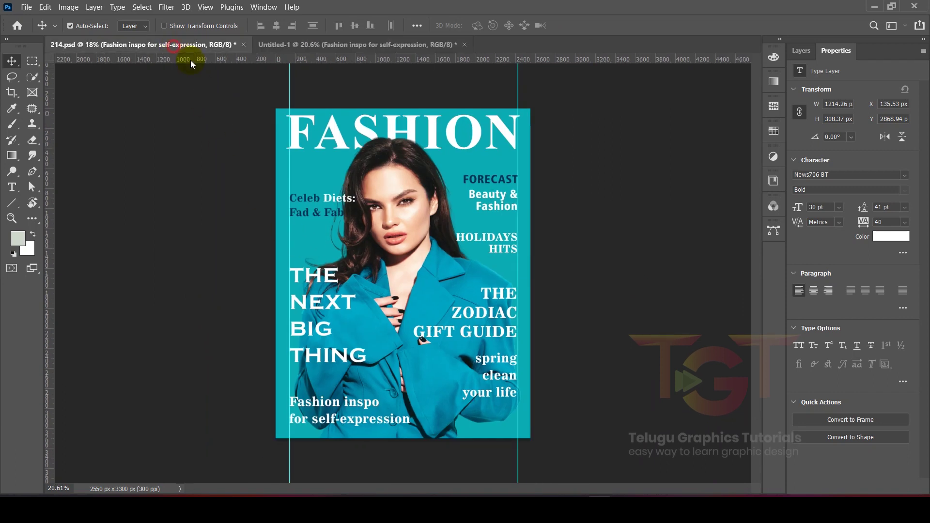
left_click(477, 419)
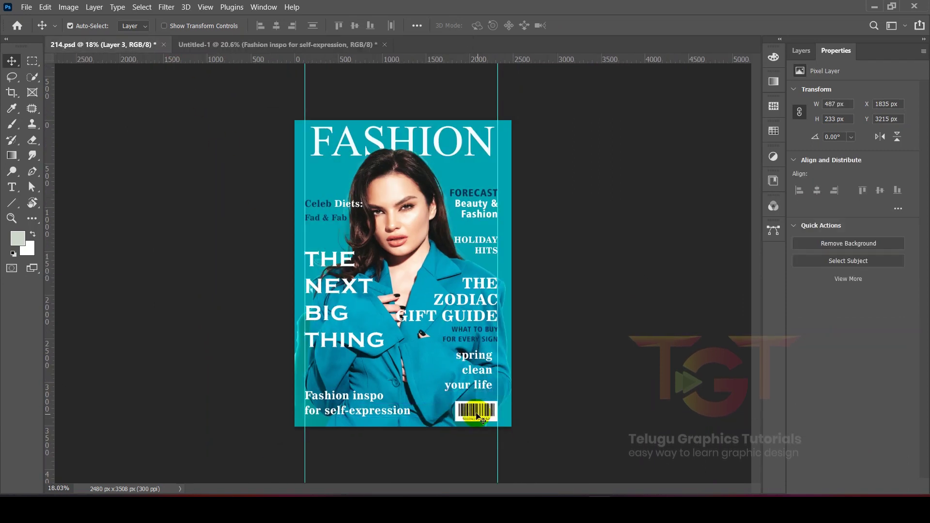
- Drag the barcode into the new cover's bottom-right corner
left_click_drag(480, 415, 349, 133)
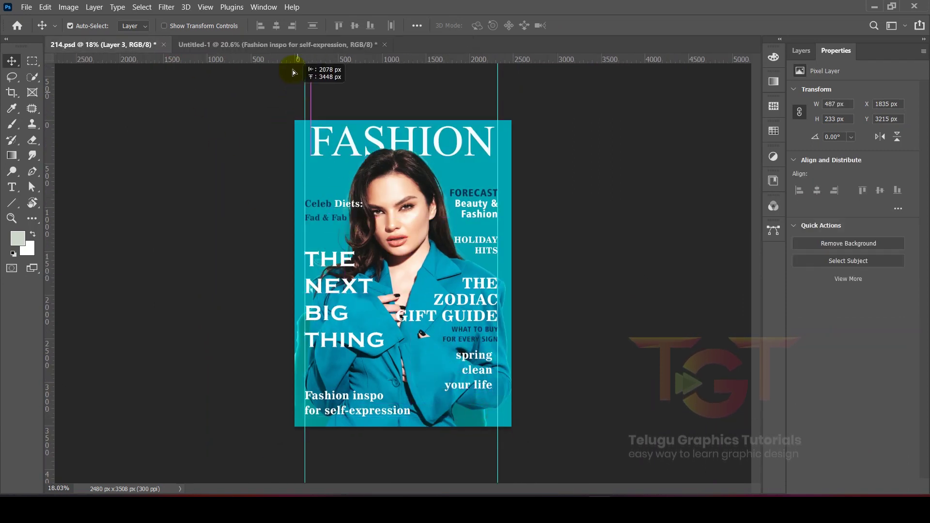
left_click_drag(349, 134, 443, 392)
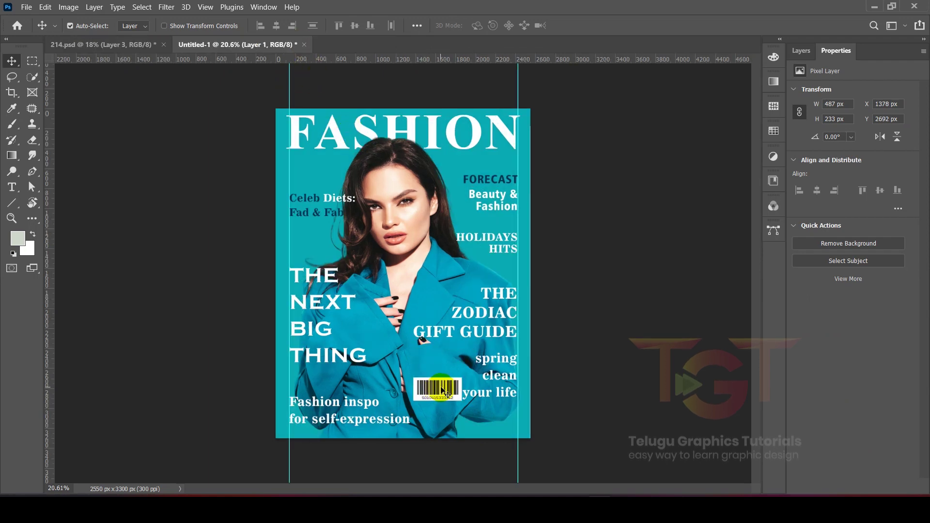
scroll(451, 402, "up", 2)
scroll(474, 328, "up", 2)
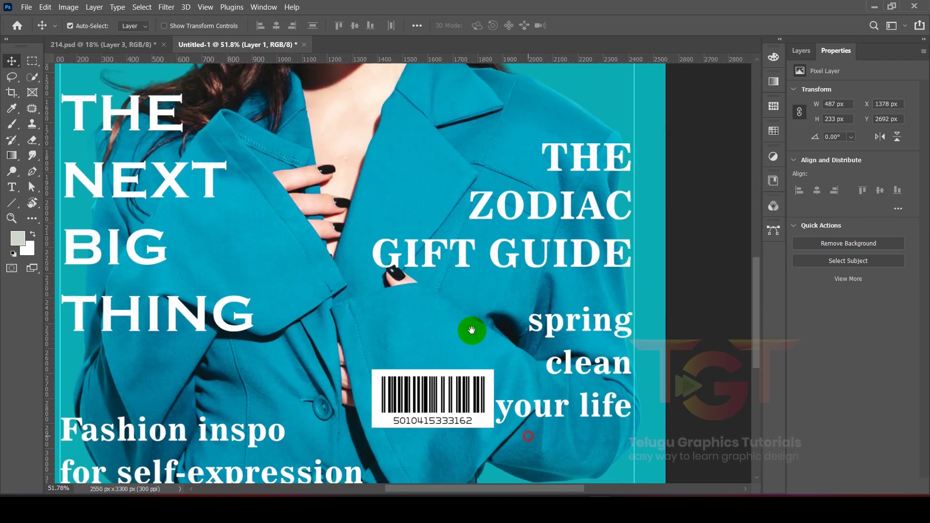
scroll(441, 266, "up", 2)
left_click_drag(396, 252, 520, 313)
scroll(521, 315, "down", 7)
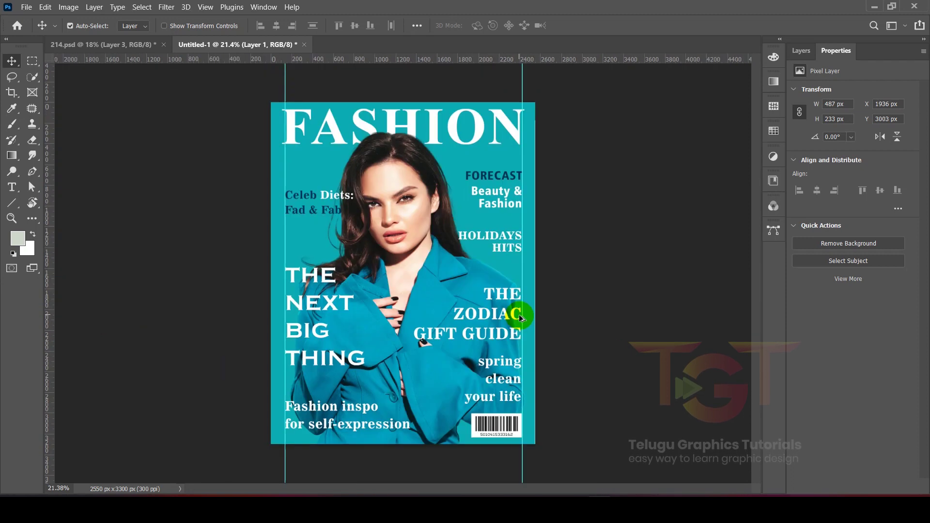
- Nudge THE ZODIAC GIFT GUIDE slightly upward
left_click(579, 299)
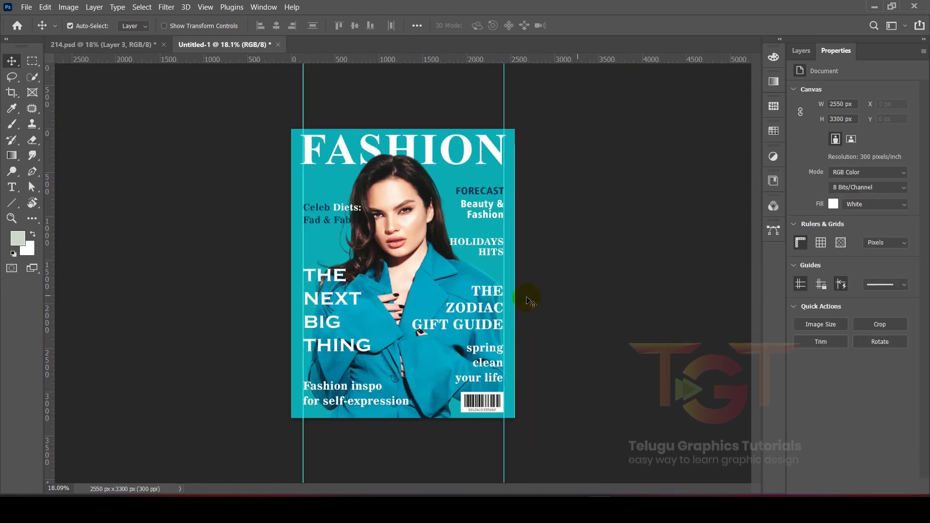
left_click(499, 295)
key("Up")
key("Up")
key("Up")
key("Up")
key("Up")
key("Up")
key("Up")
key("Up")
key("Up")
key("Up")
key("Up")
key("Up")
key("Up")
key("Up")
key("Up")
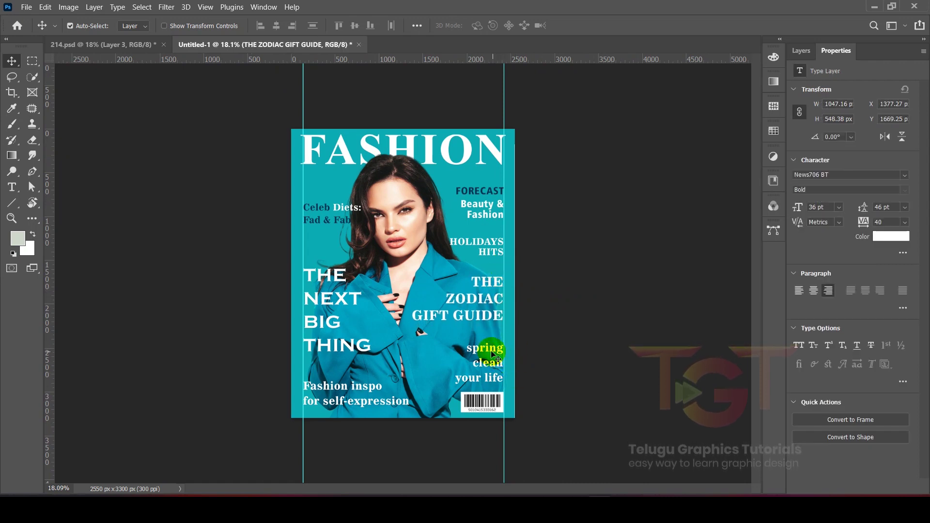
- Set 'spring clean your life' tracking to 0 and reposition it
double_click(483, 352)
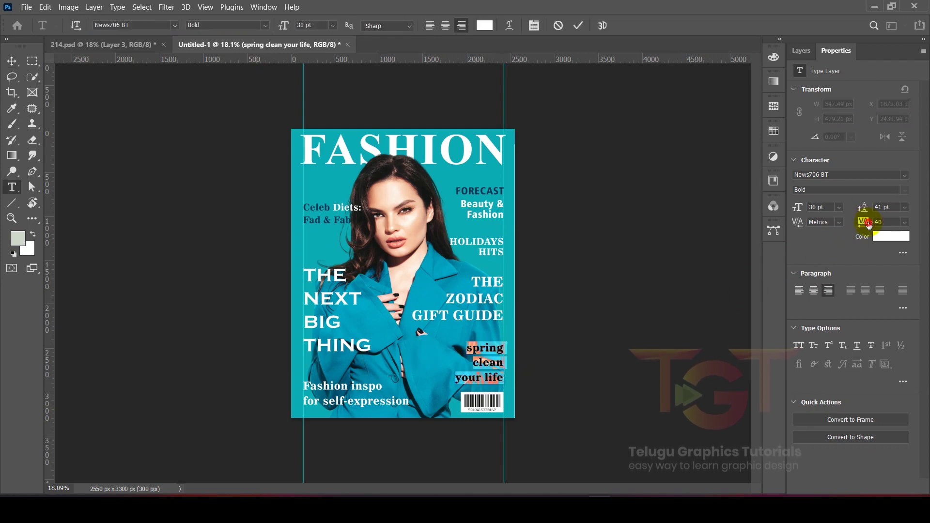
left_click_drag(869, 225, 871, 215)
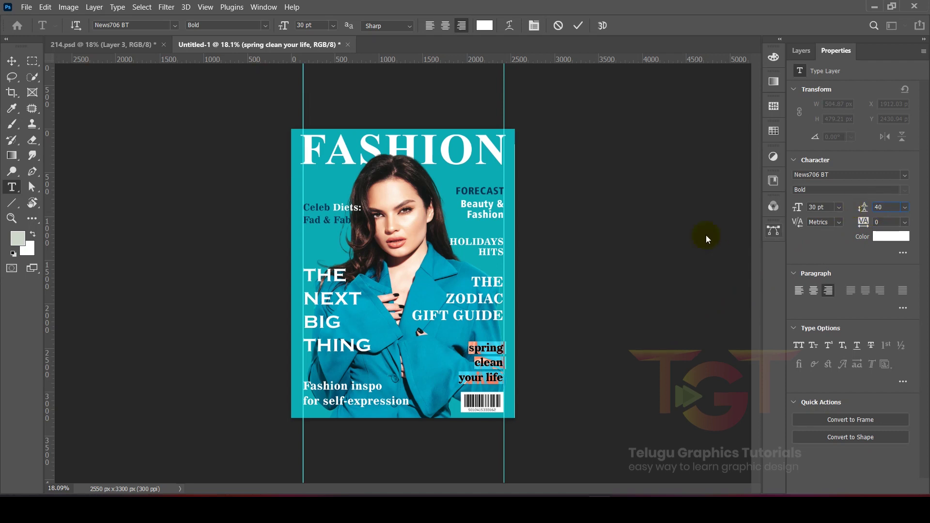
key("ctrl+Return")
key("v")
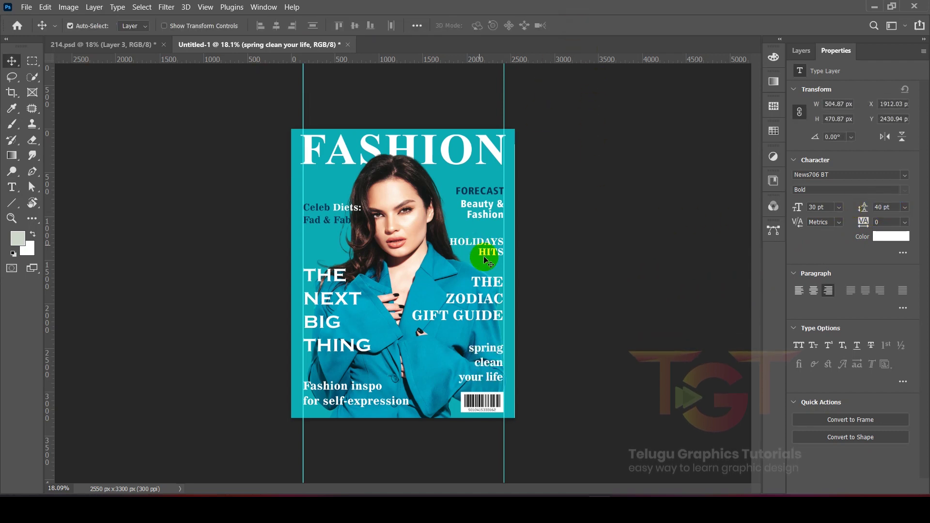
scroll(493, 358, "up", 5)
scroll(523, 246, "down", 5)
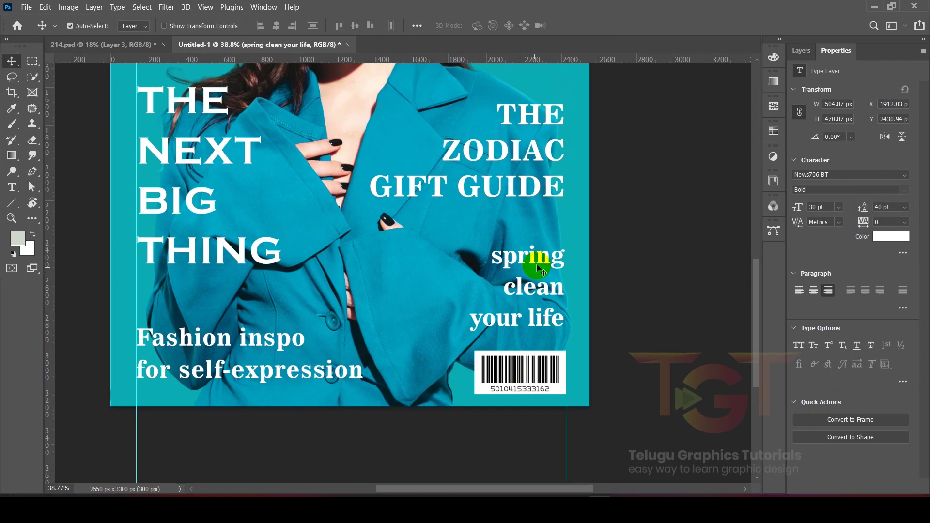
mouse_move(540, 269)
left_mouse_down()
mouse_move(541, 285)
mouse_move(531, 236)
left_mouse_up()
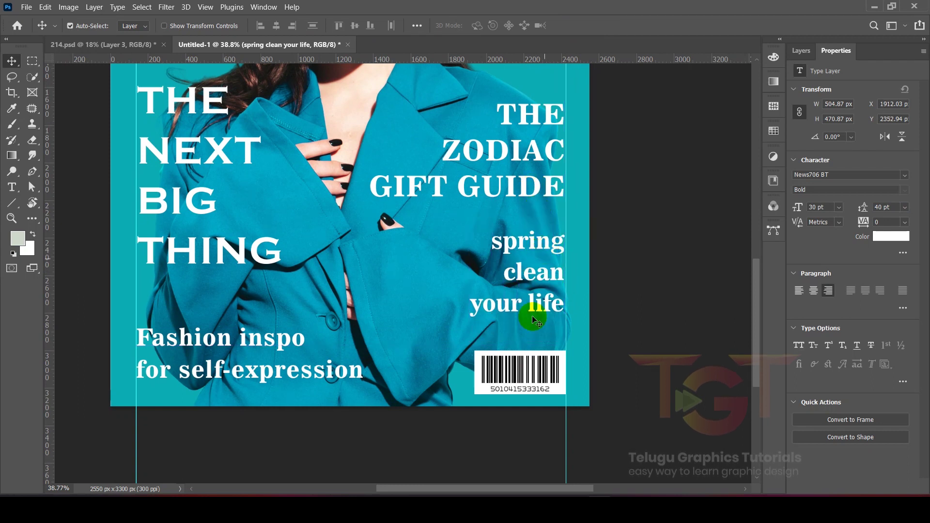
- Raise HOLIDAYS HITS slightly
scroll(533, 238, "up", 3)
scroll(535, 235, "down", 3)
scroll(508, 223, "up", 2)
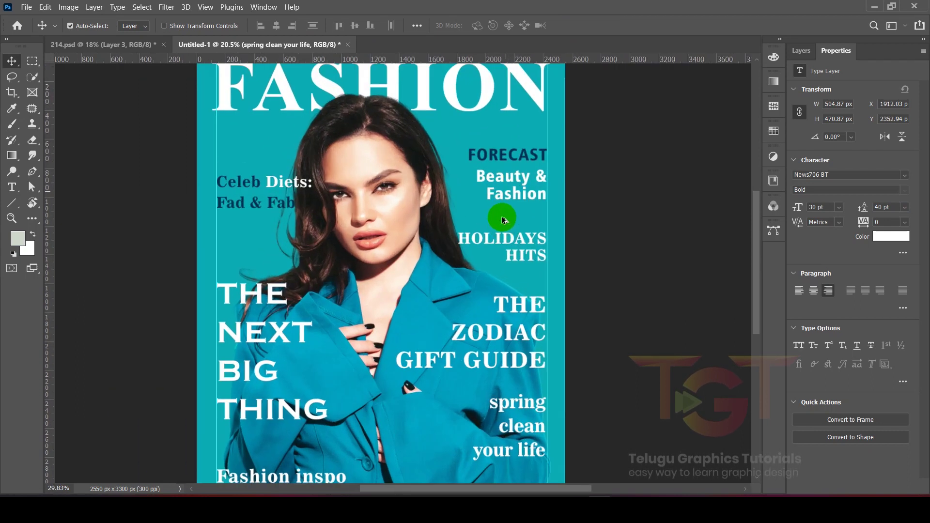
left_click_drag(506, 240, 507, 237)
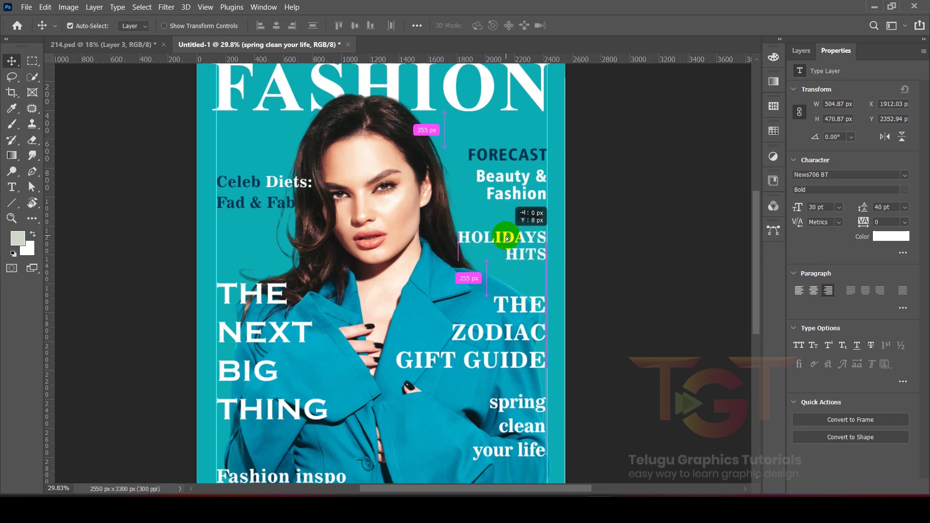
scroll(349, 324, "down", 2)
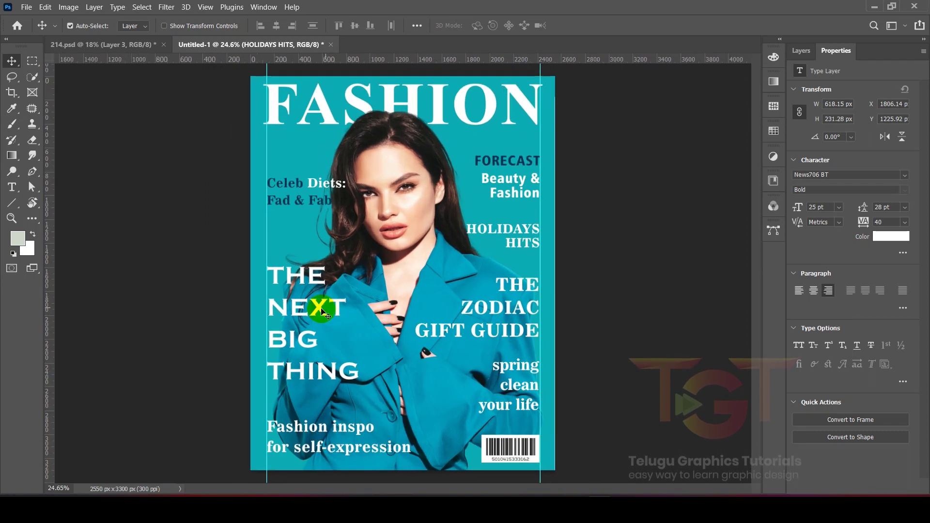
- Scale THE NEXT BIG THING up to about 110%
left_click(324, 310)
key("ctrl+t")
left_click_drag(360, 379, 373, 397)
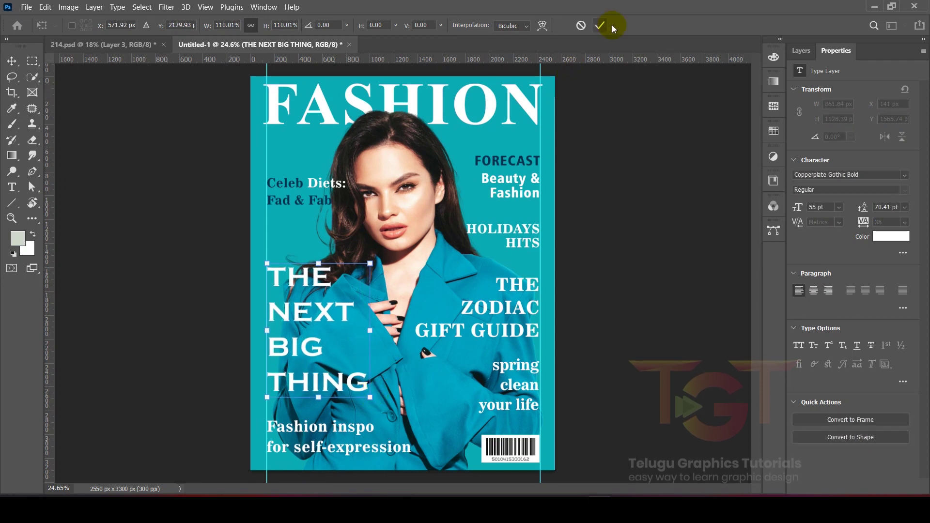
left_click(547, 88)
scroll(210, 272, "down", 2)
left_click(210, 272)
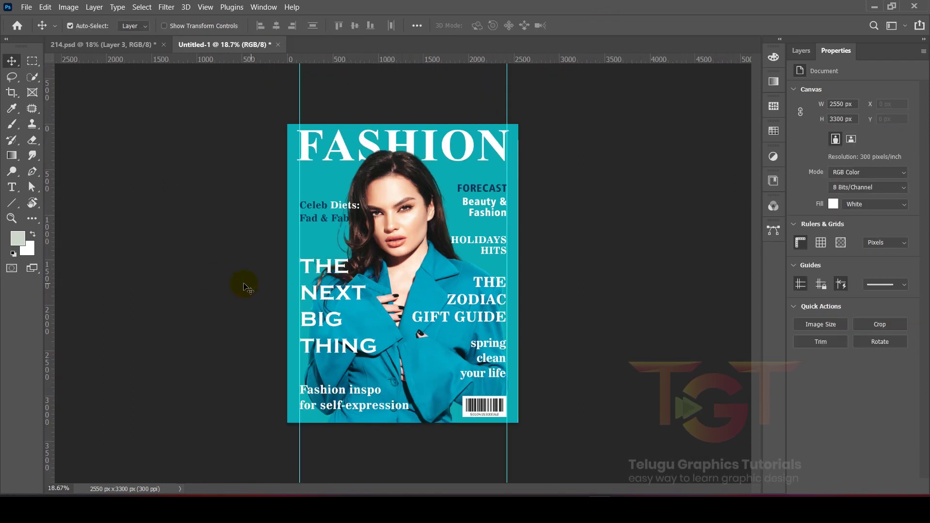
- Save the cover as JPEG named SAMPLE at Quality 12 Maximum
left_click(26, 7)
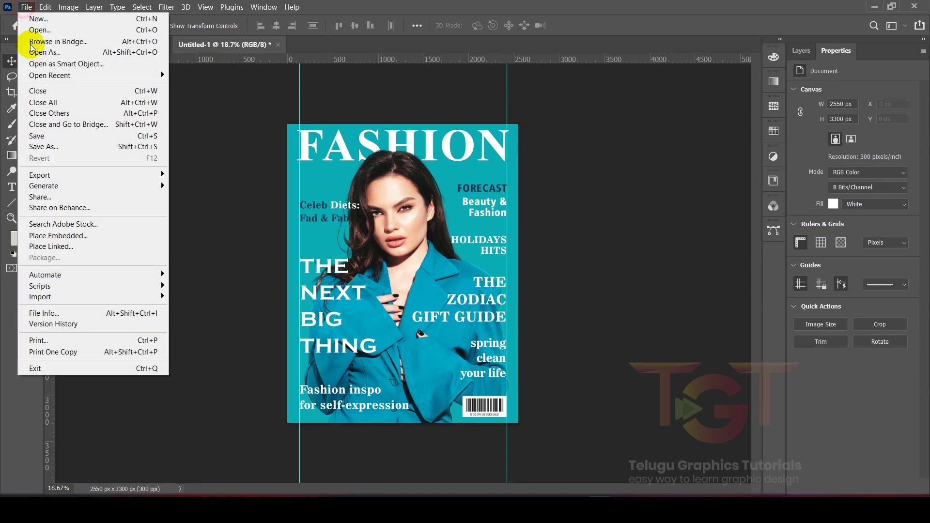
left_click(62, 148)
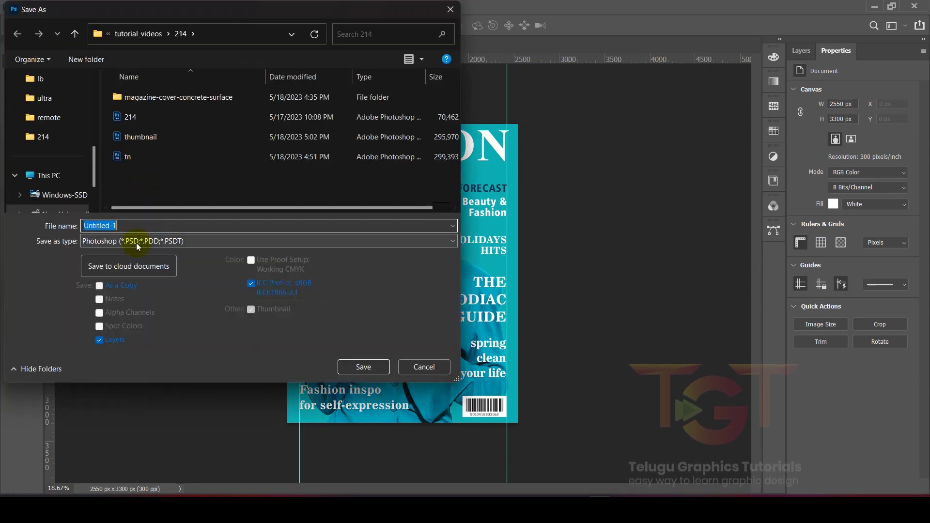
left_click(136, 241)
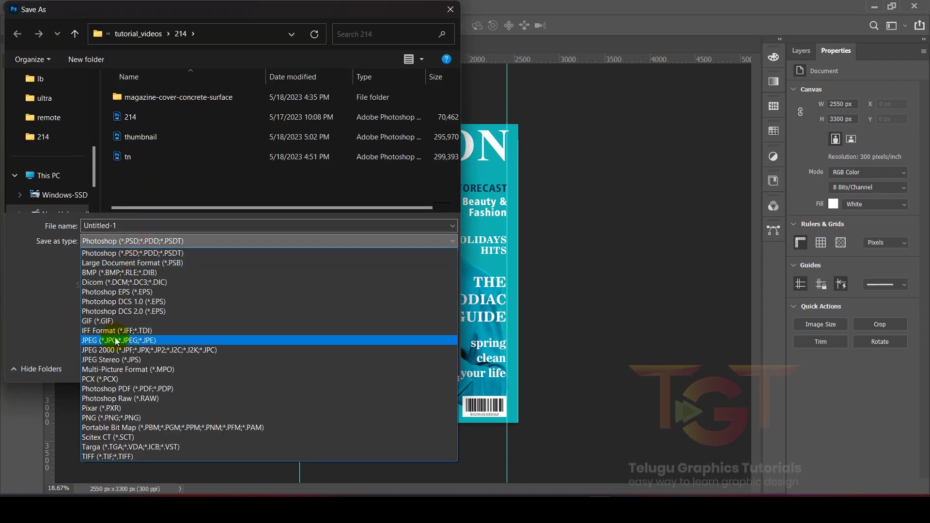
left_click(117, 341)
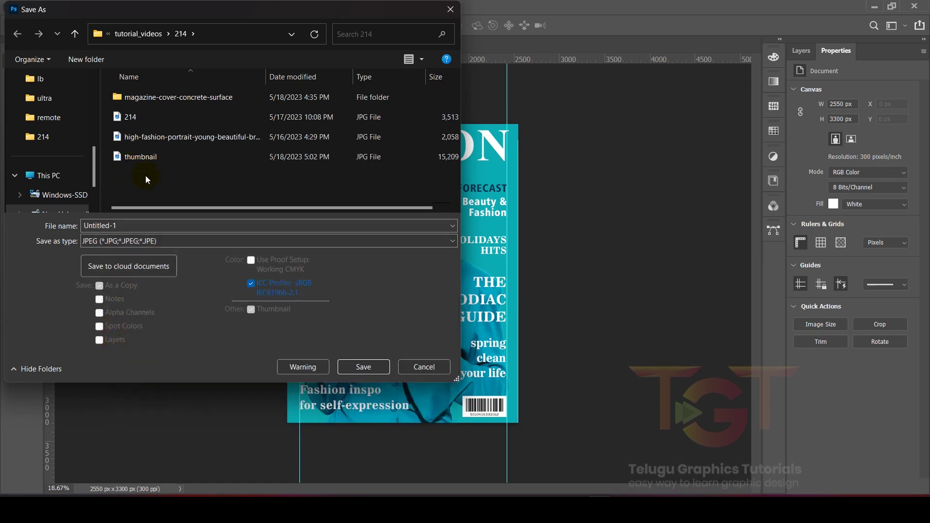
left_click(150, 226)
type("SAMPLE")
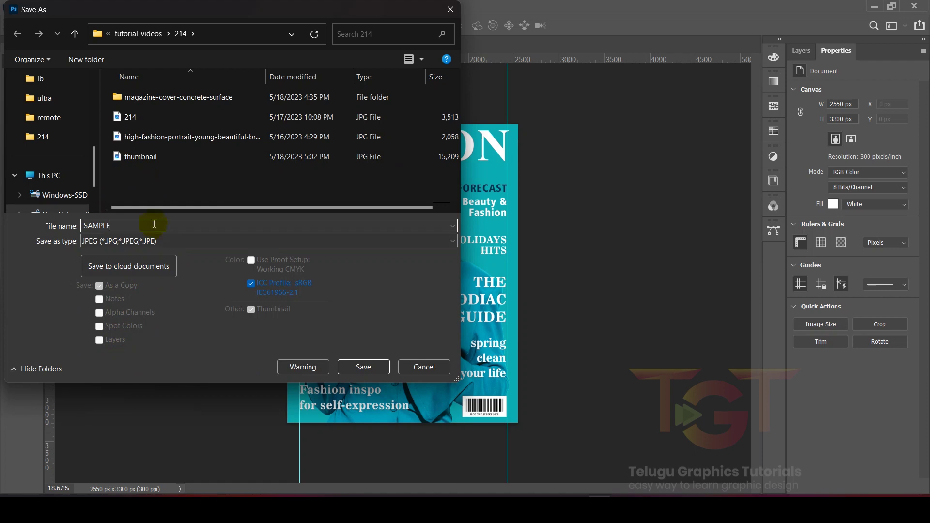
left_click(351, 371)
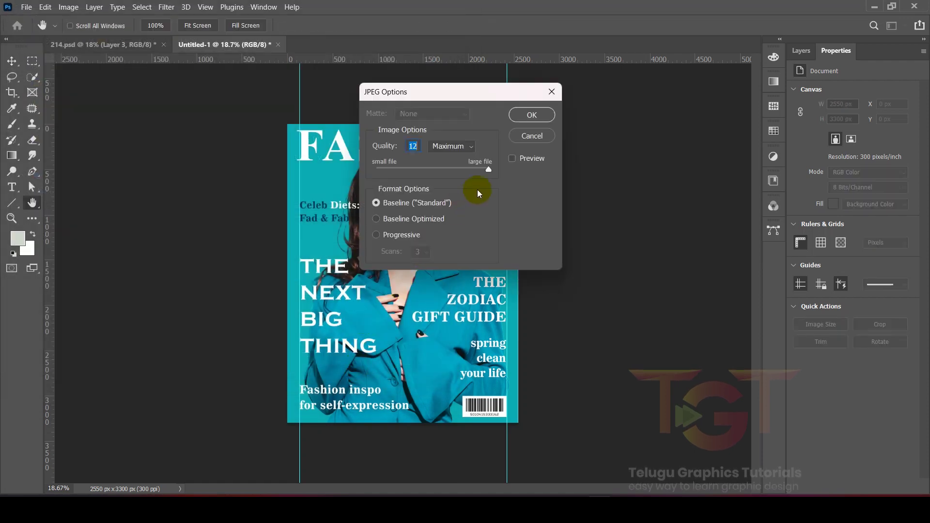
left_click(532, 115)
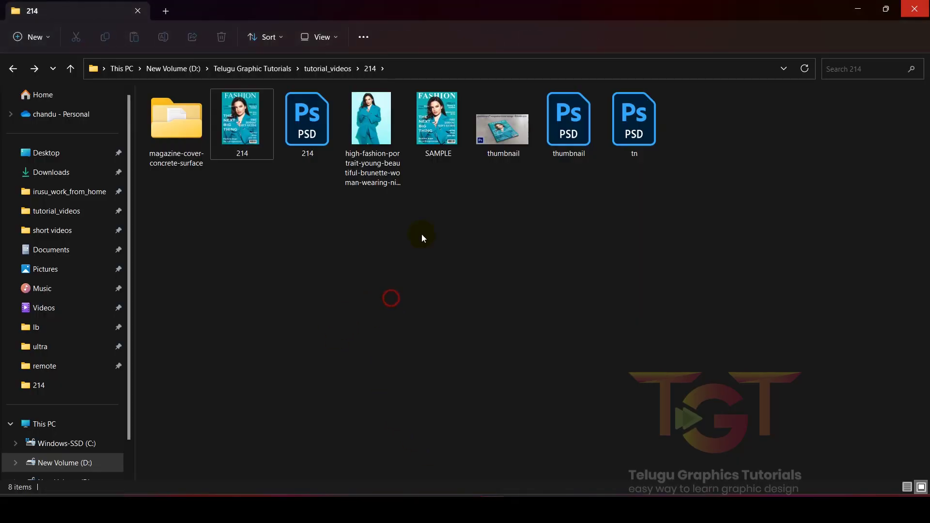
- Open SAMPLE.jpg from the folder to view it
left_click(437, 141)
right_click(433, 110)
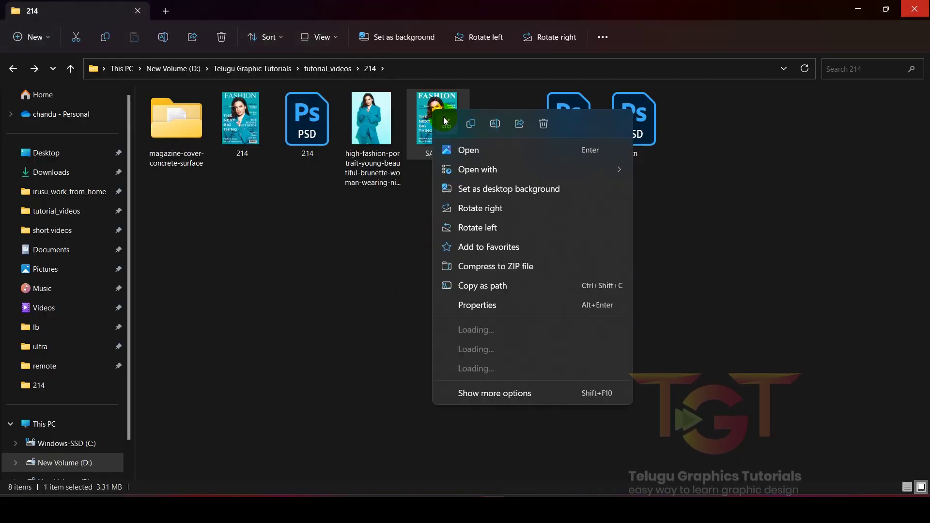
left_click(467, 151)
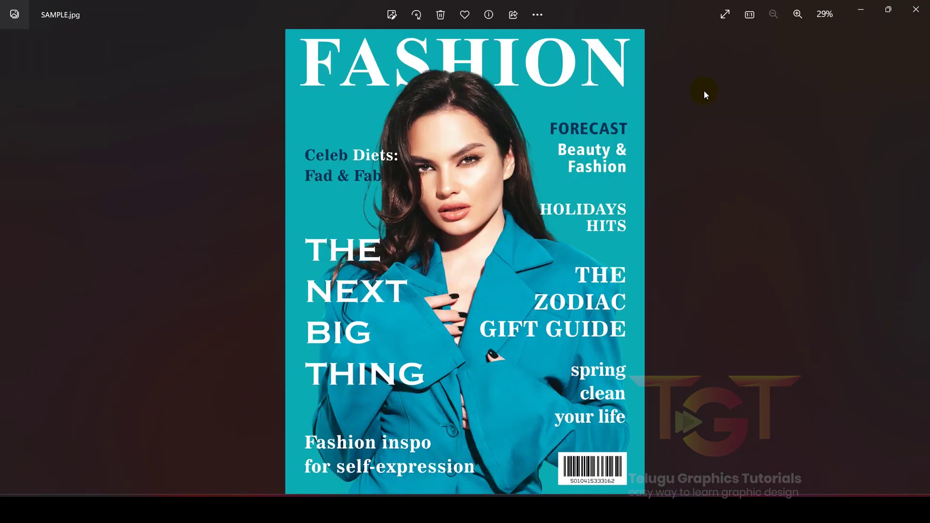